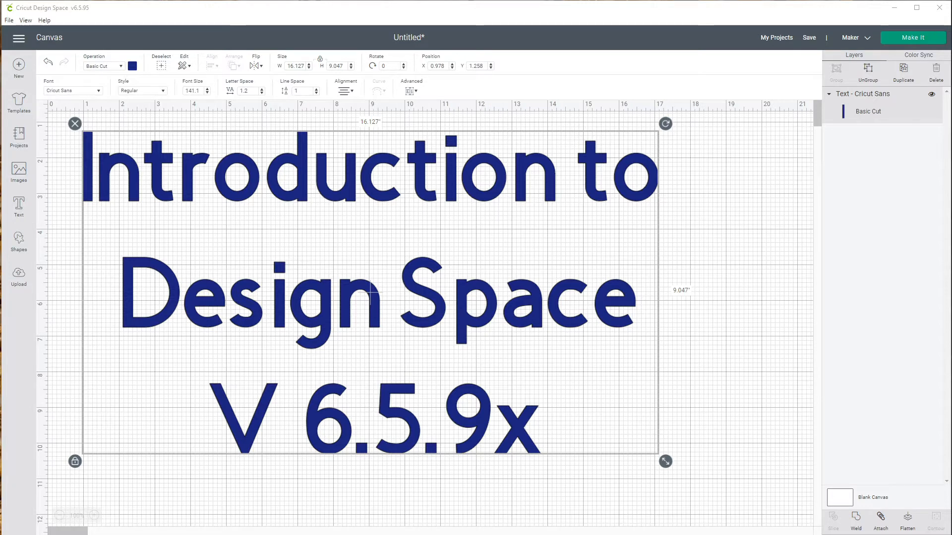
key(alt+f)
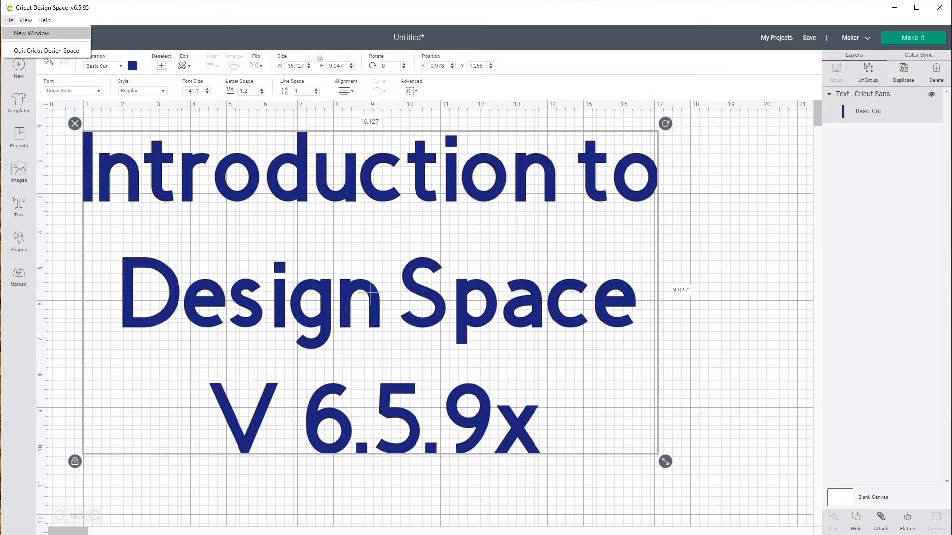
key(Down)
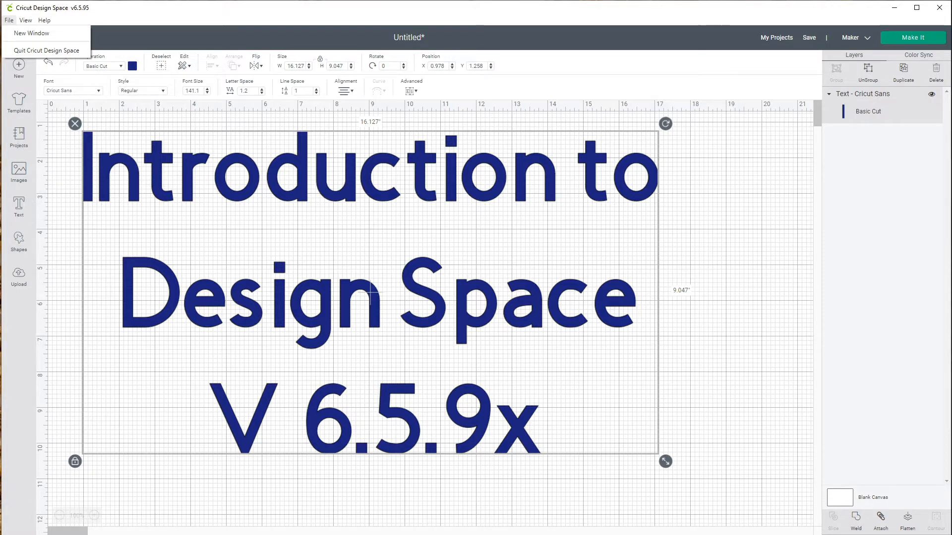
key(Left)
key(Left)
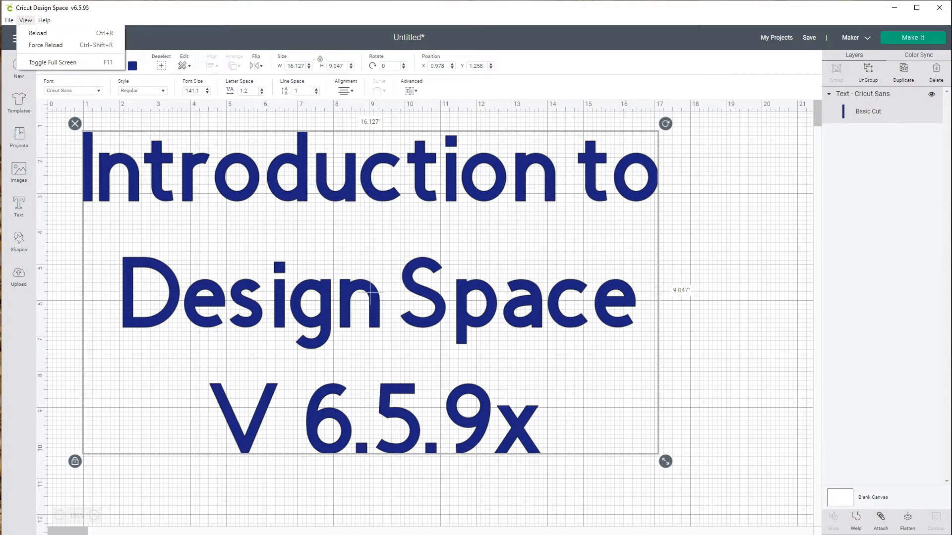
key(Down)
key(Down)
key(Right)
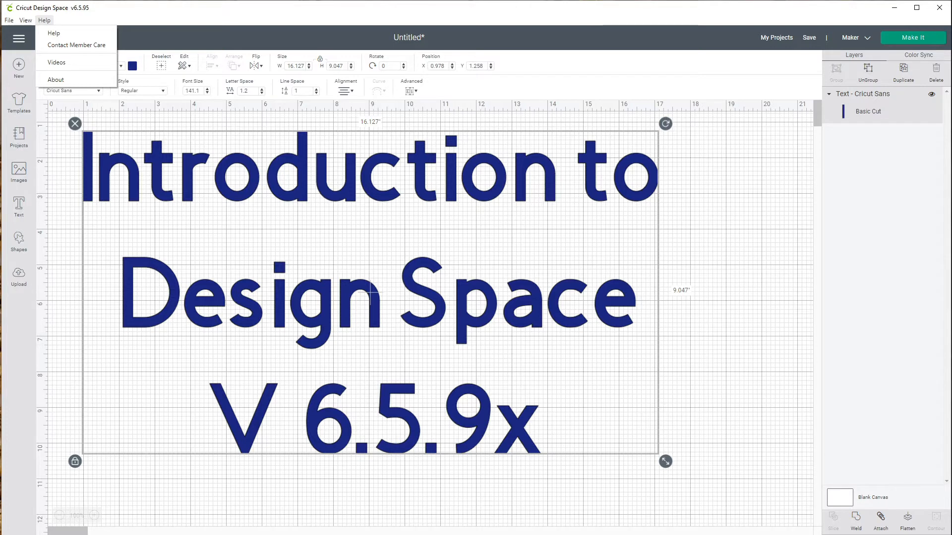
key(Escape)
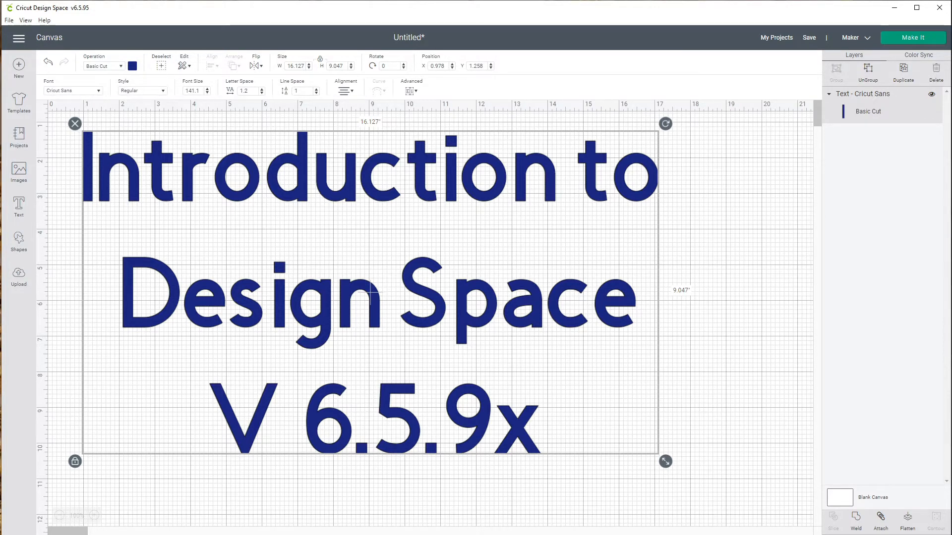
- Set the machine optimization to Cricut Maker
click(865, 38)
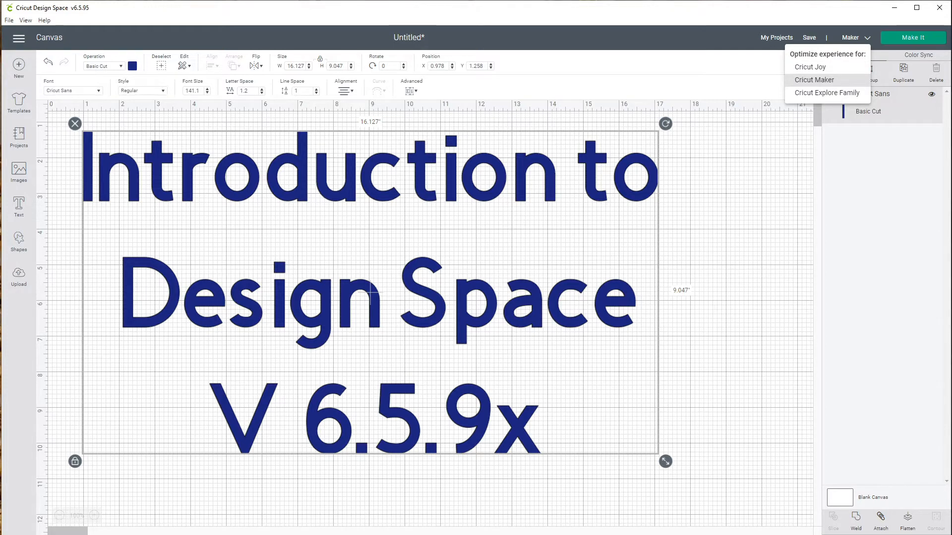
click(814, 80)
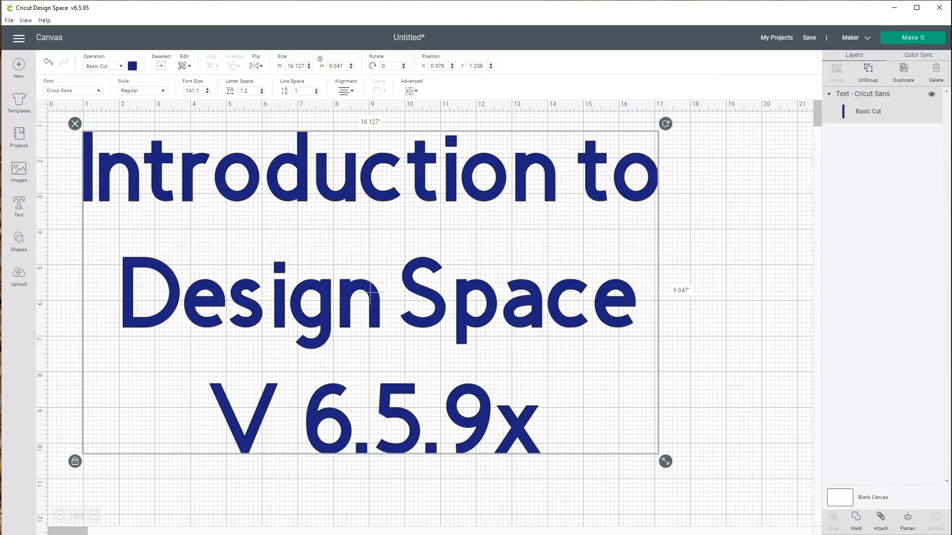
click(18, 137)
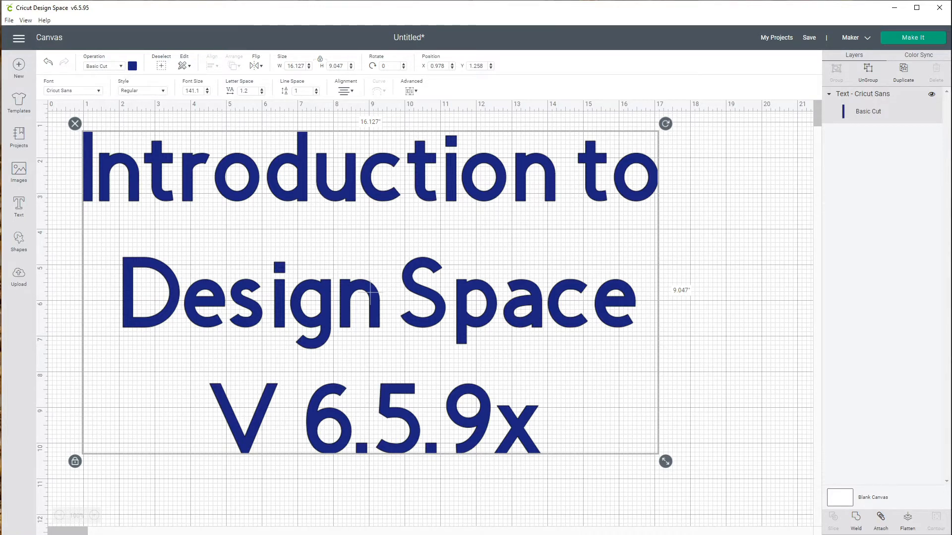
- Open the main menu and examine the Machine Calibration options for rotary blade, knife blade and Print Then Cut
click(19, 39)
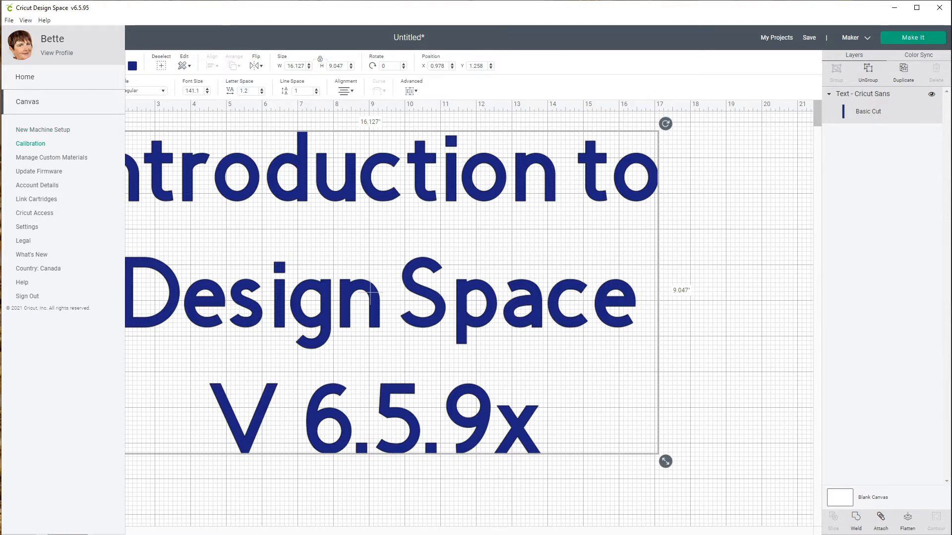
click(30, 144)
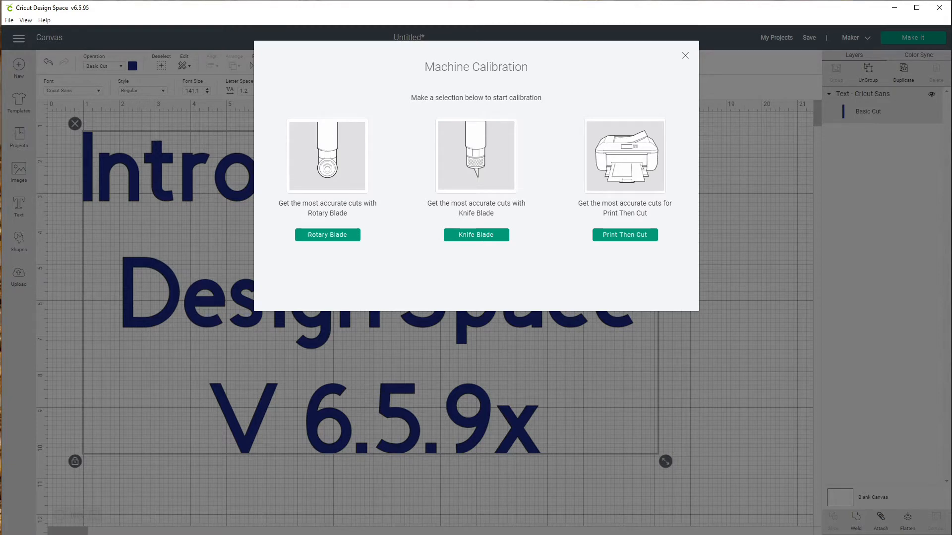
click(685, 55)
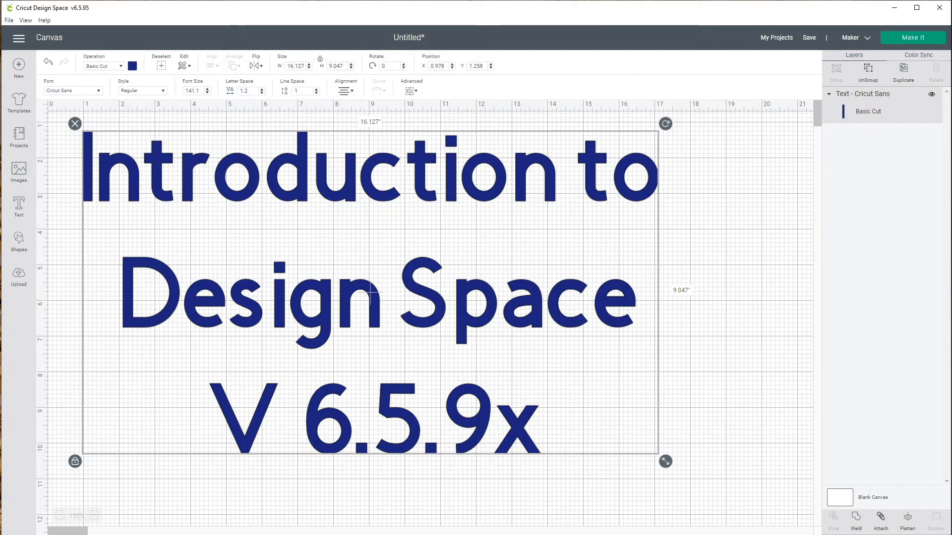
click(19, 38)
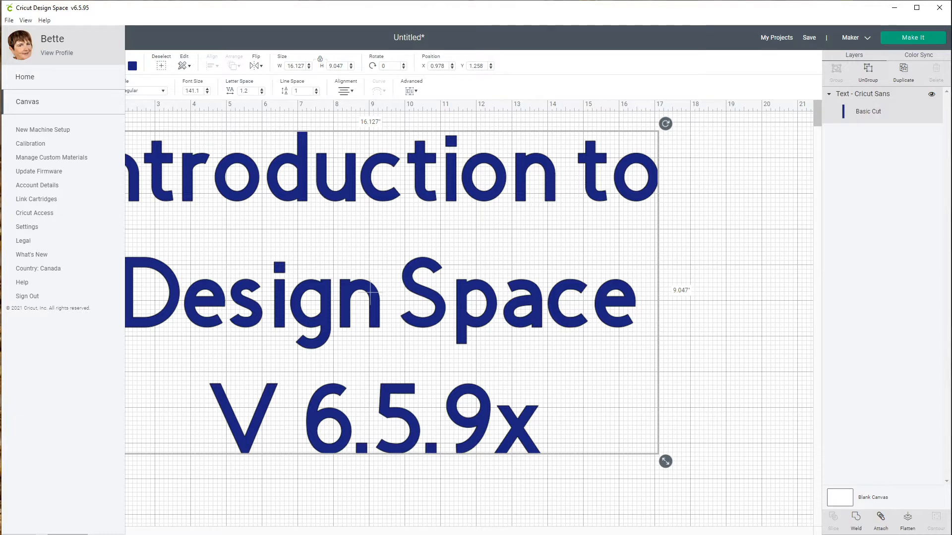
click(371, 293)
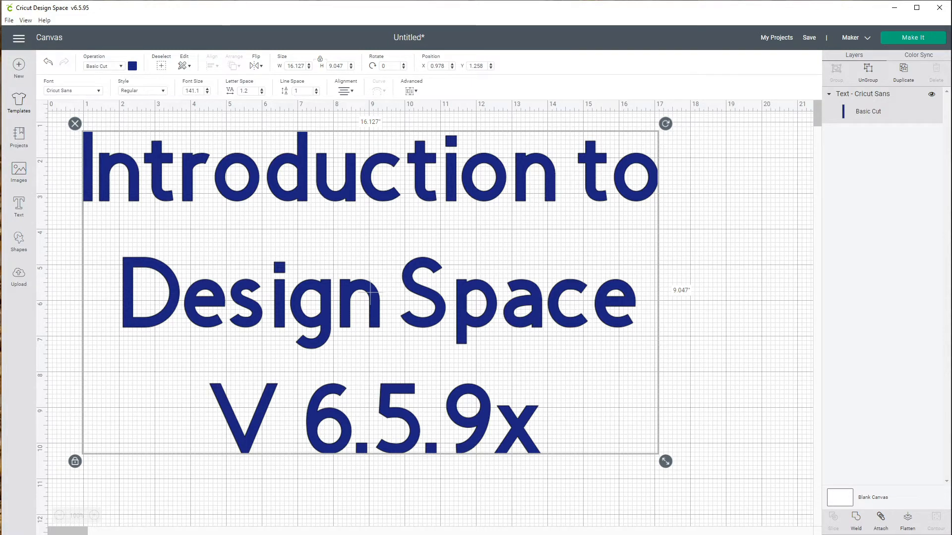
- Apply the baseball t-shirt template as Women 3/4 sleeve in size Large
click(19, 102)
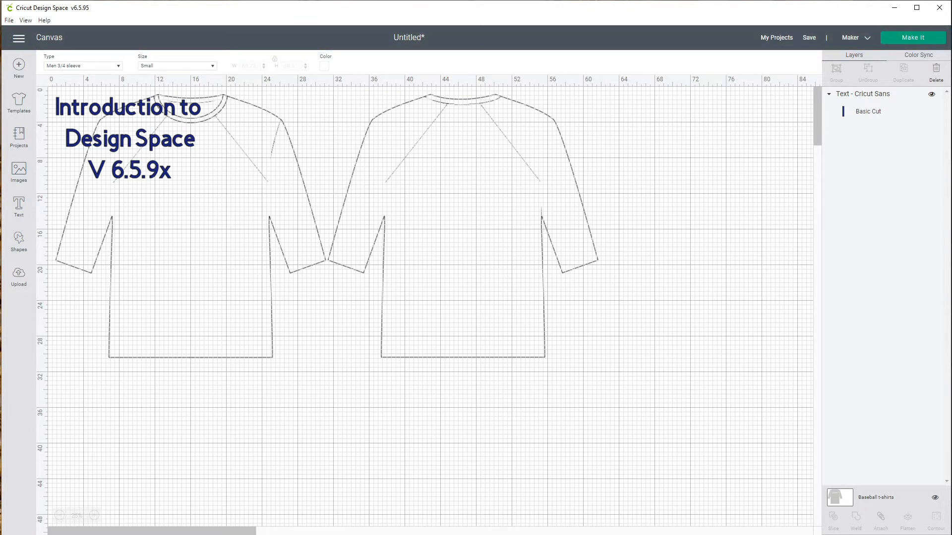
click(118, 66)
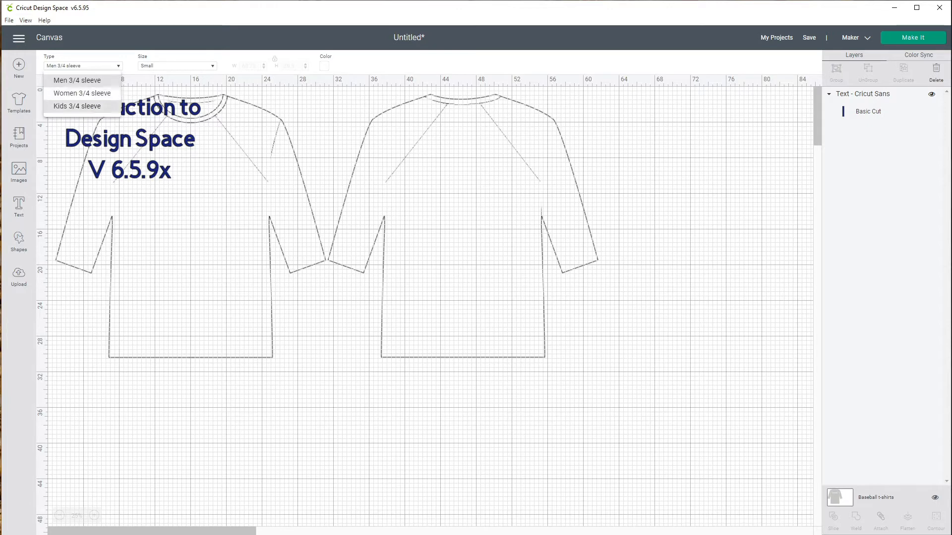
click(82, 93)
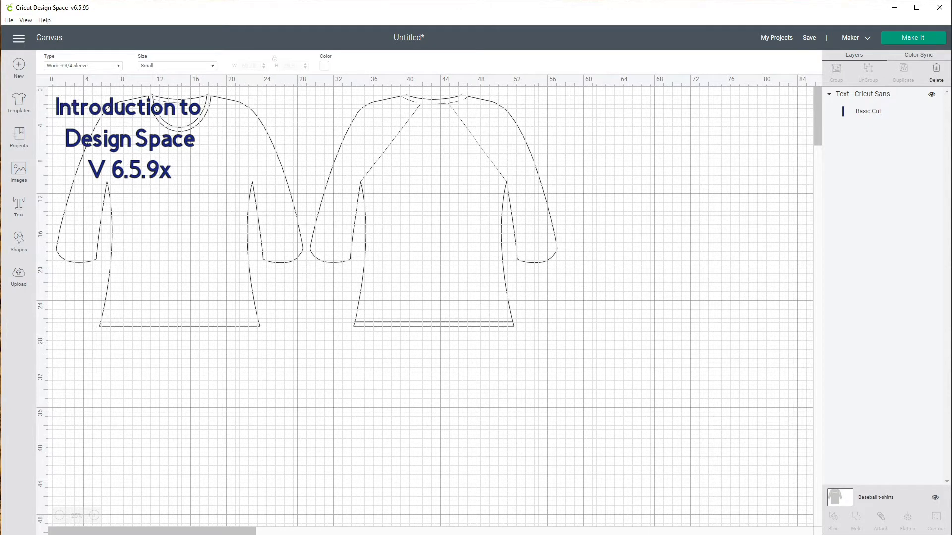
click(212, 66)
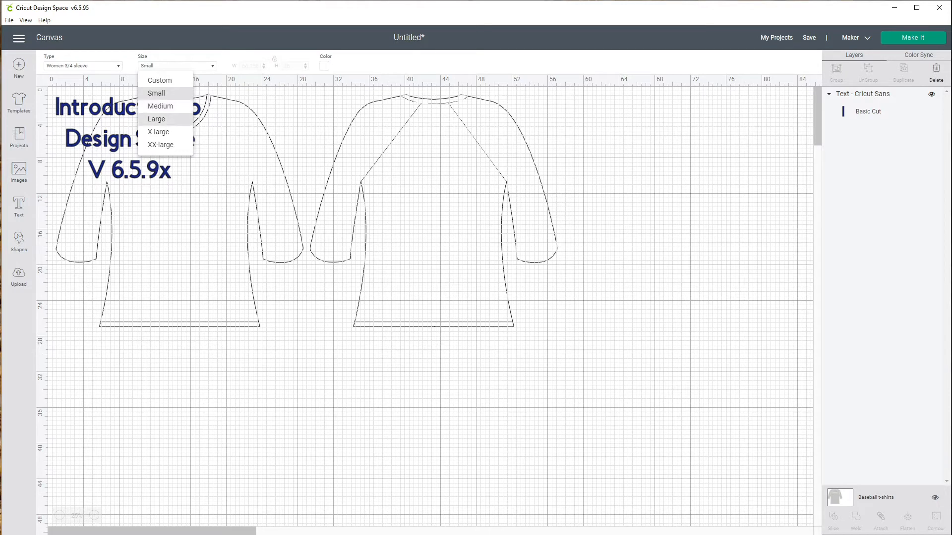
click(157, 119)
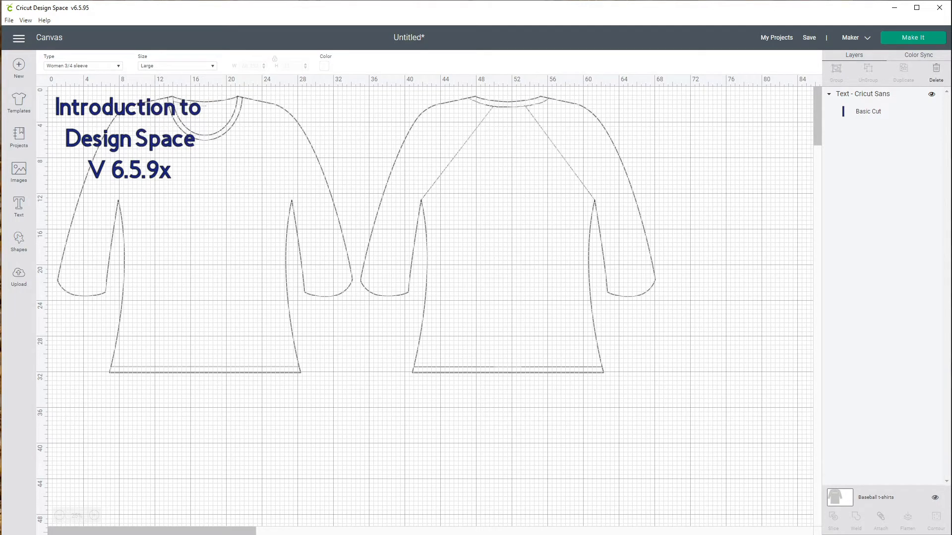
- Move the title text onto the chest of the shirt's front
drag(129, 139, 206, 216)
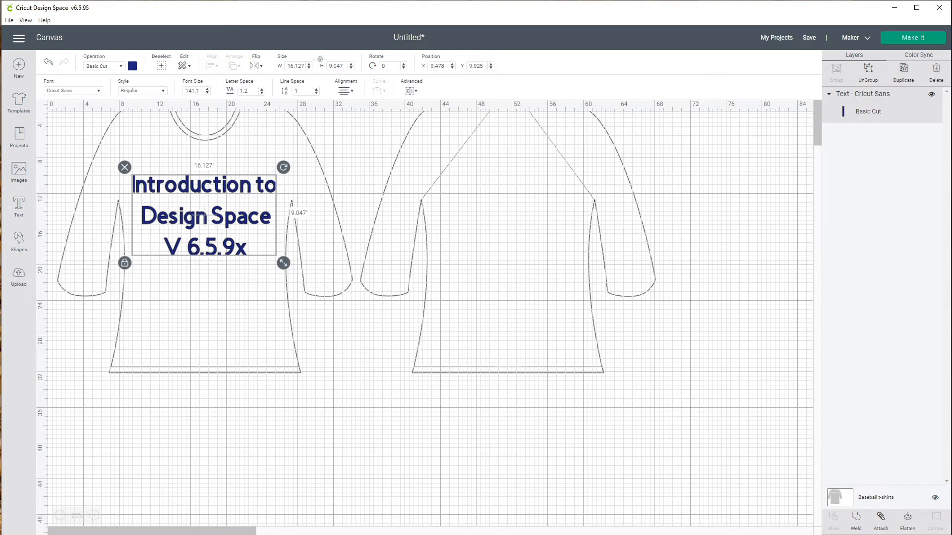
click(355, 199)
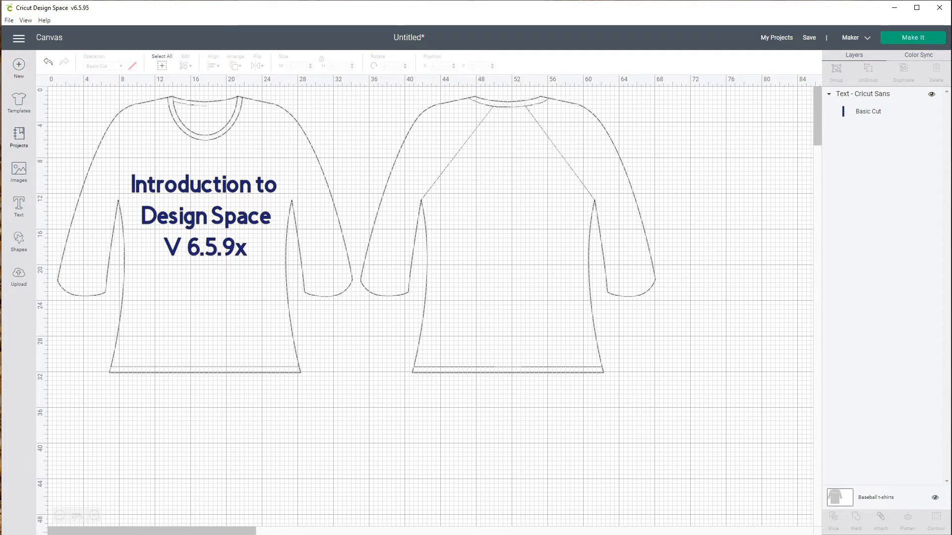
- Browse the ready-made projects in the Projects gallery across all categories
click(19, 136)
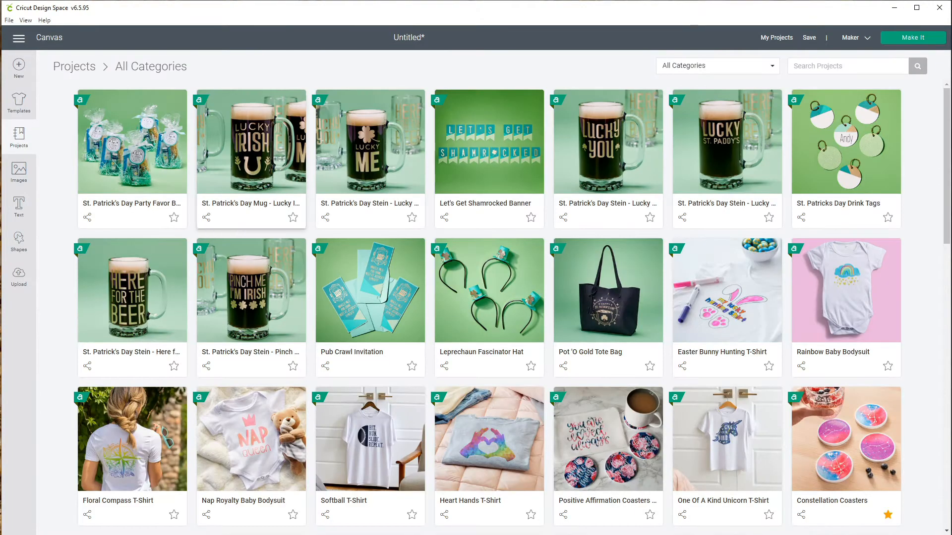
scroll(608, 159, down, 10)
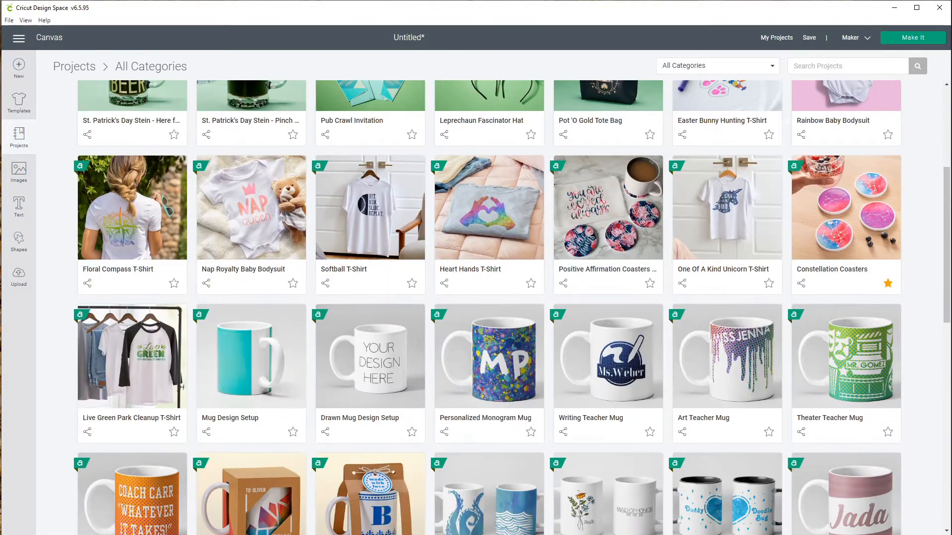
scroll(370, 347, down, 4)
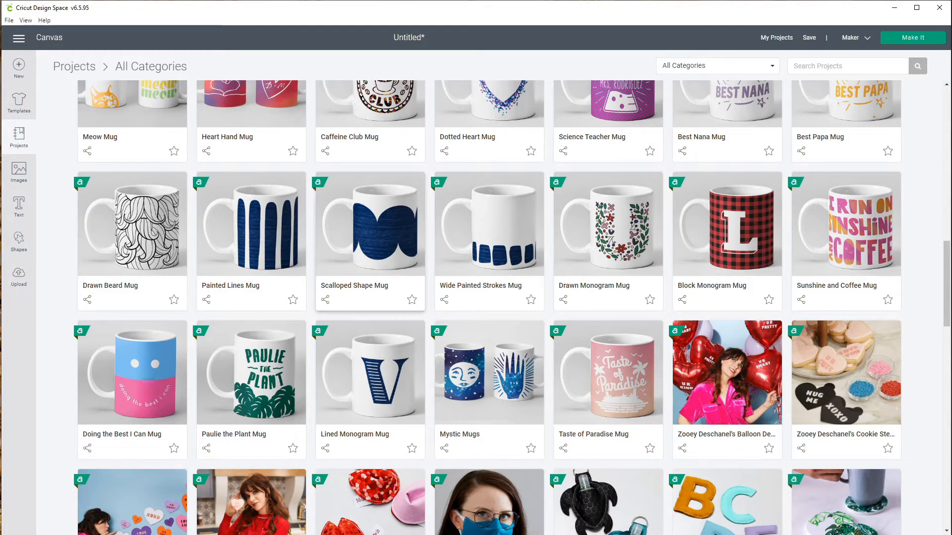
scroll(370, 248, down, 8)
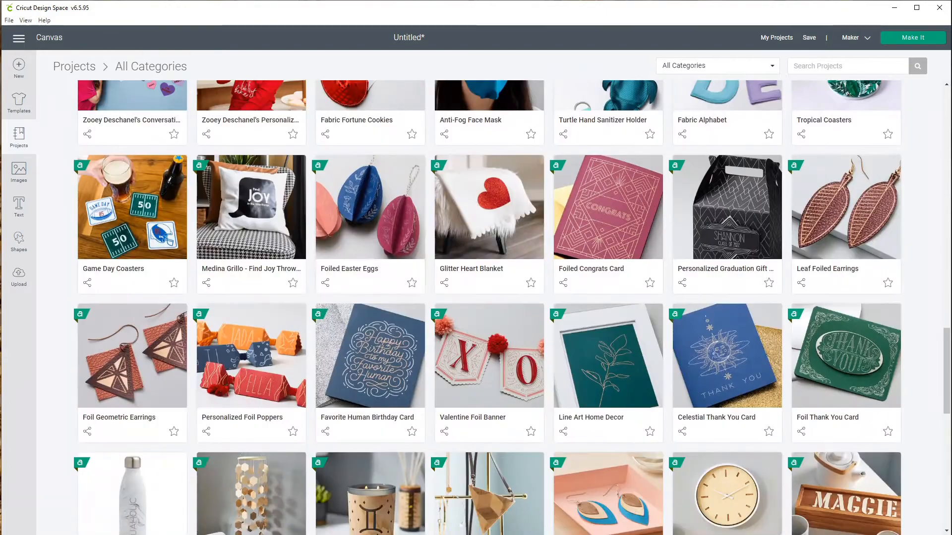
scroll(370, 248, down, 10)
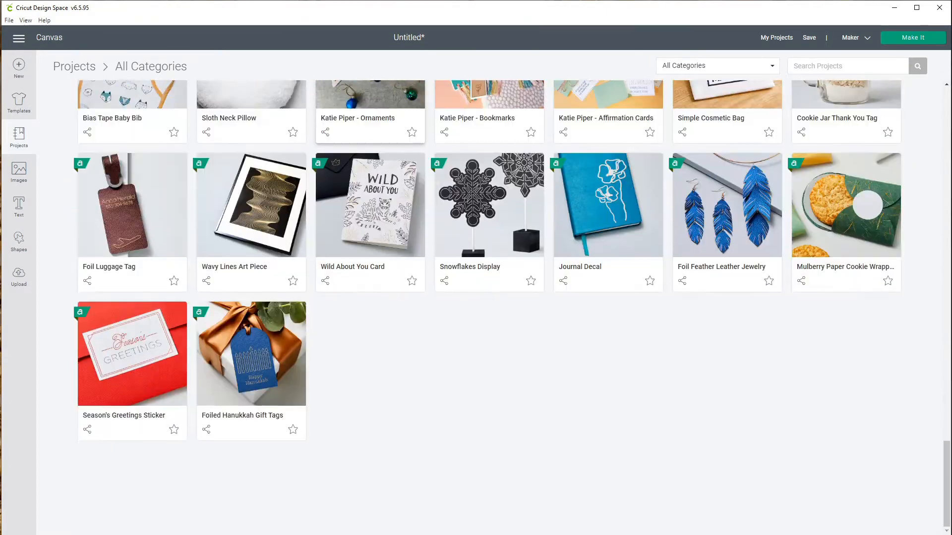
scroll(370, 247, down, 10)
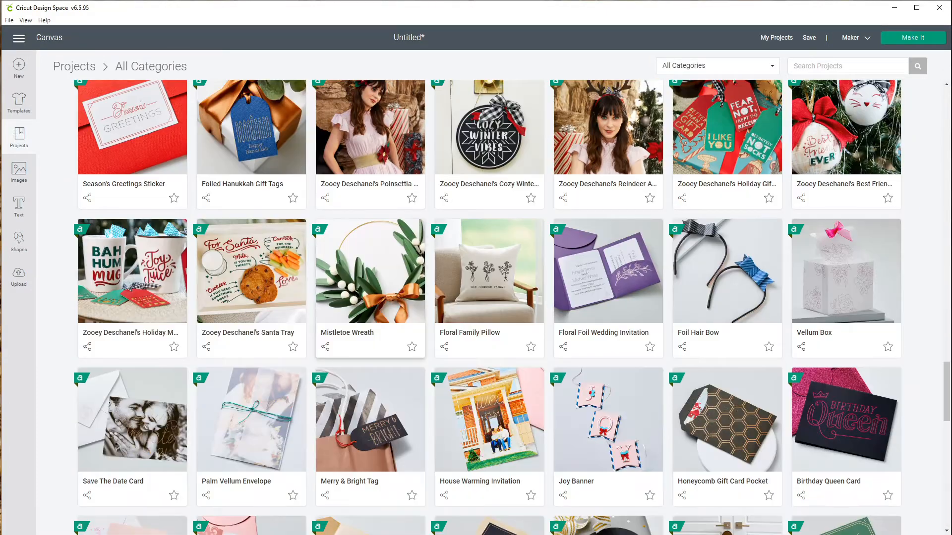
scroll(371, 292, down, 6)
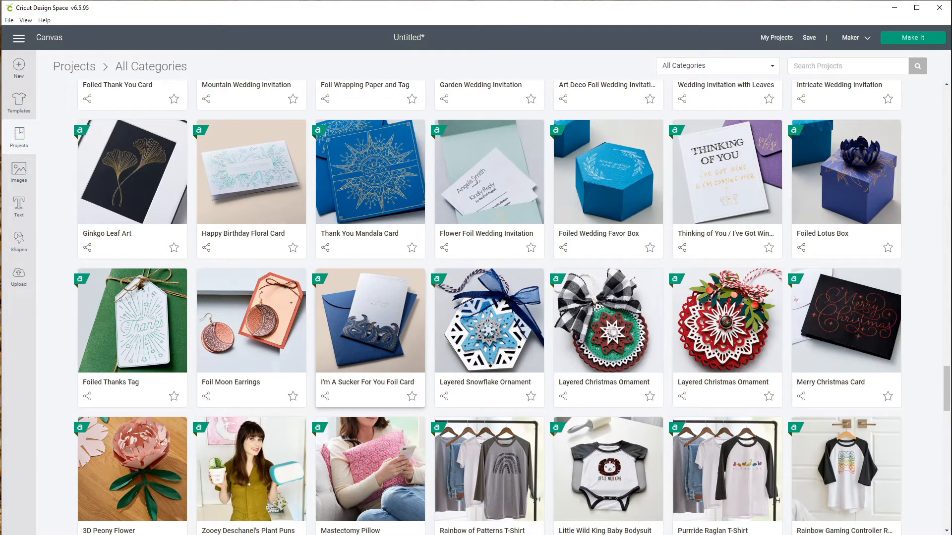
scroll(370, 357, up, 2)
scroll(608, 288, up, 5)
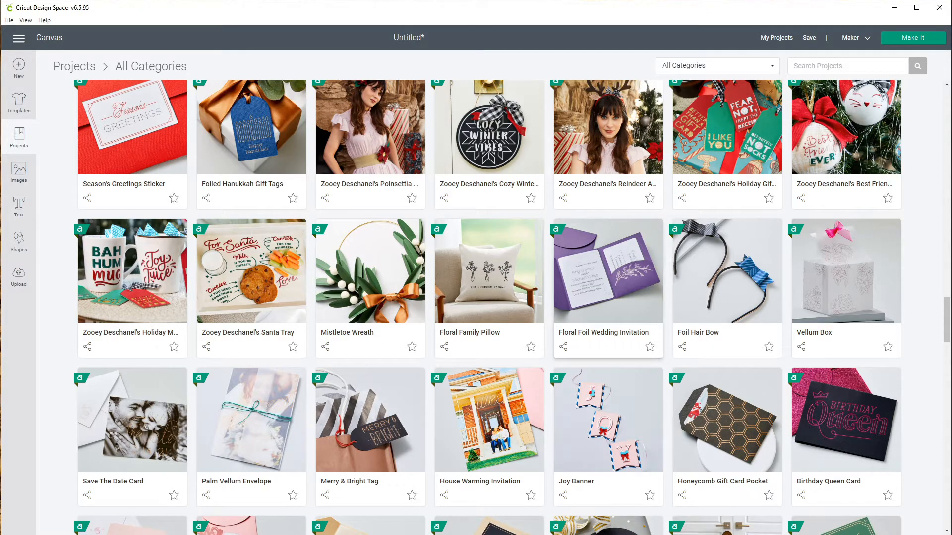
scroll(489, 436, down, 2)
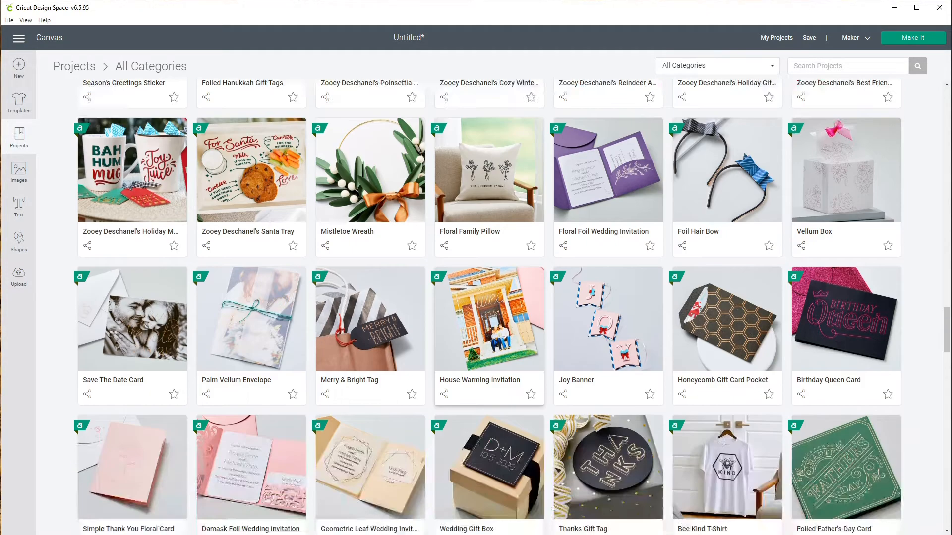
scroll(489, 322, down, 9)
scroll(489, 322, down, 3)
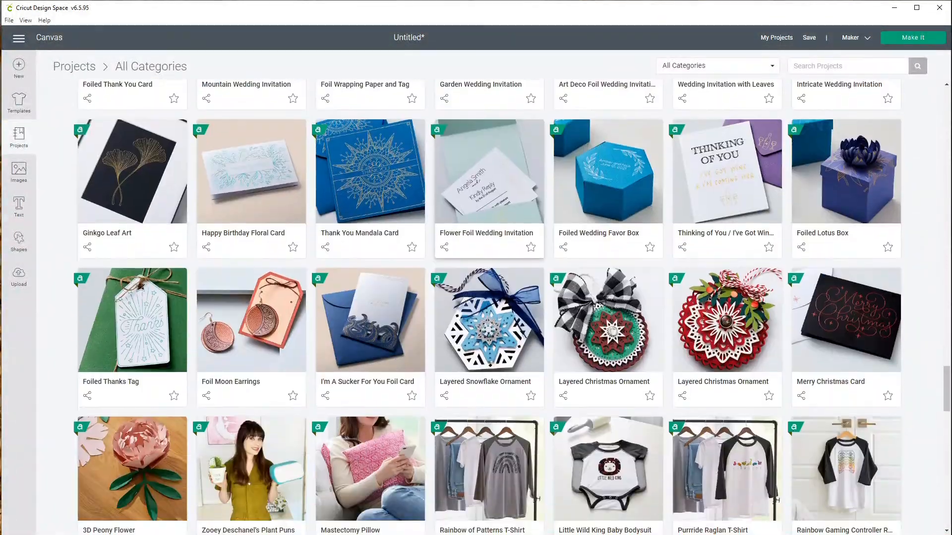
scroll(490, 372, down, 8)
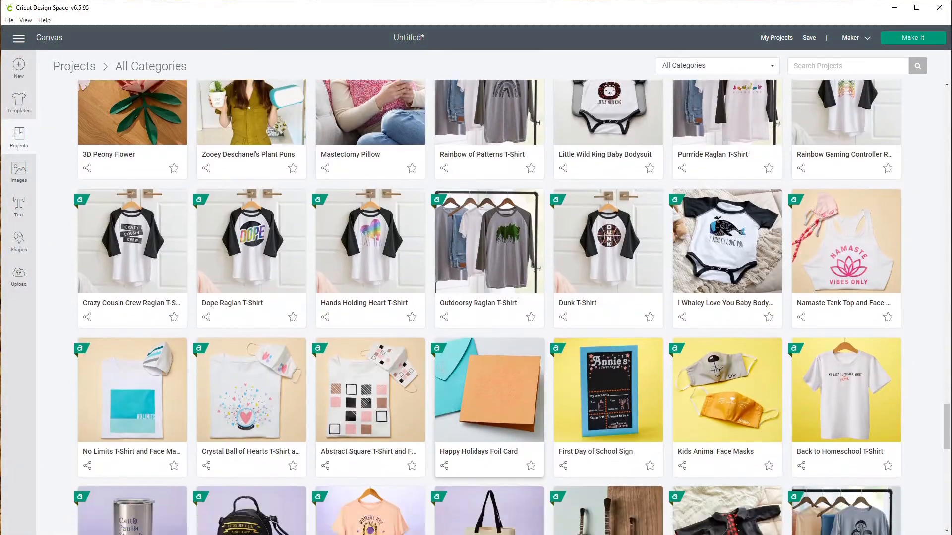
scroll(490, 357, down, 13)
scroll(489, 357, up, 20)
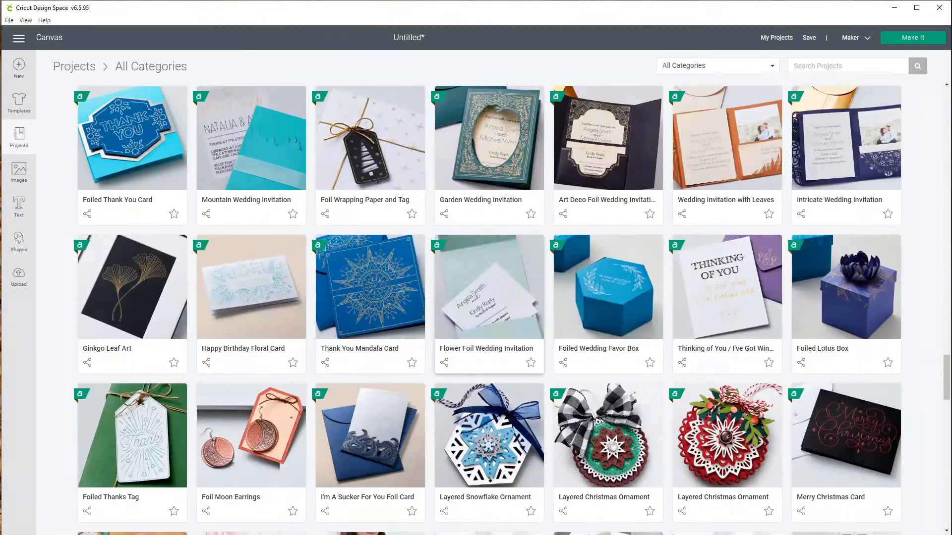
scroll(490, 322, up, 15)
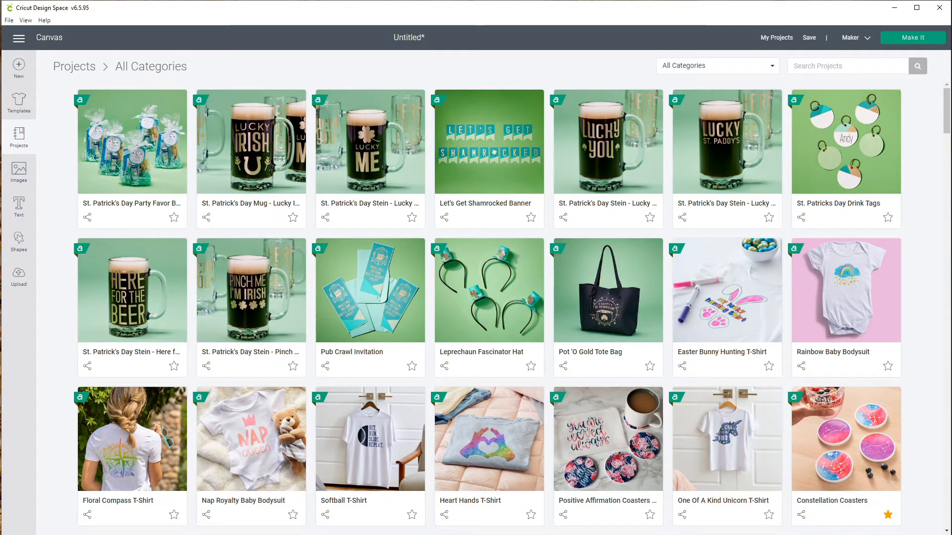
- Insert the blue Butterfly Mandala image from the Images library onto the canvas
click(18, 171)
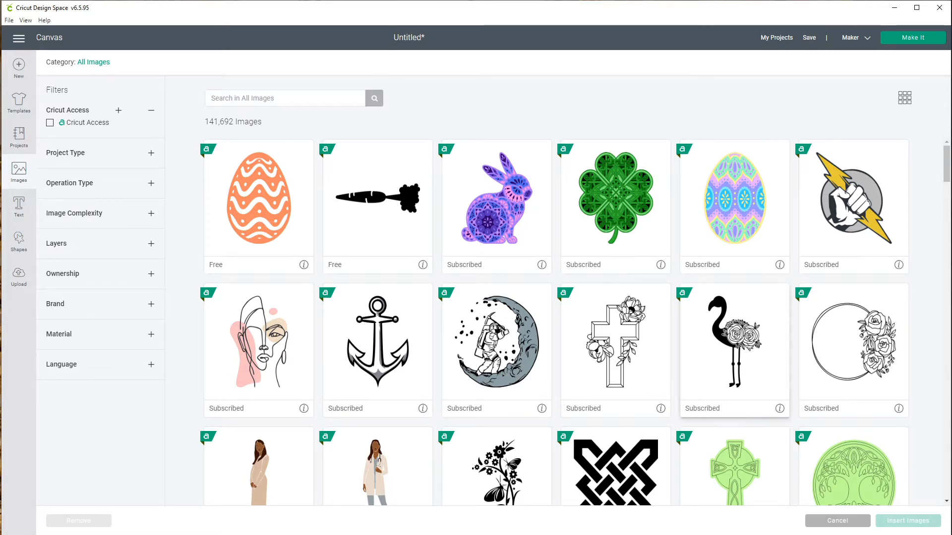
scroll(495, 257, down, 12)
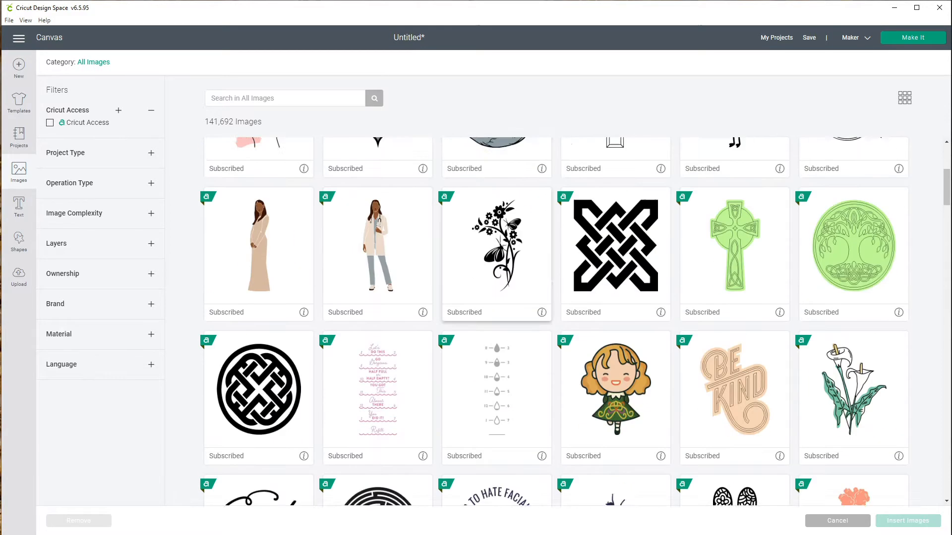
scroll(496, 258, down, 3)
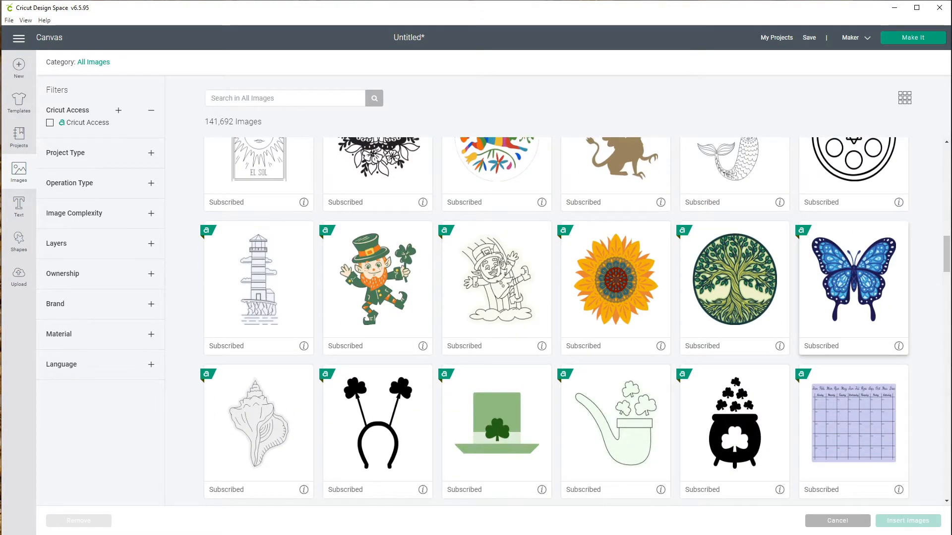
click(863, 278)
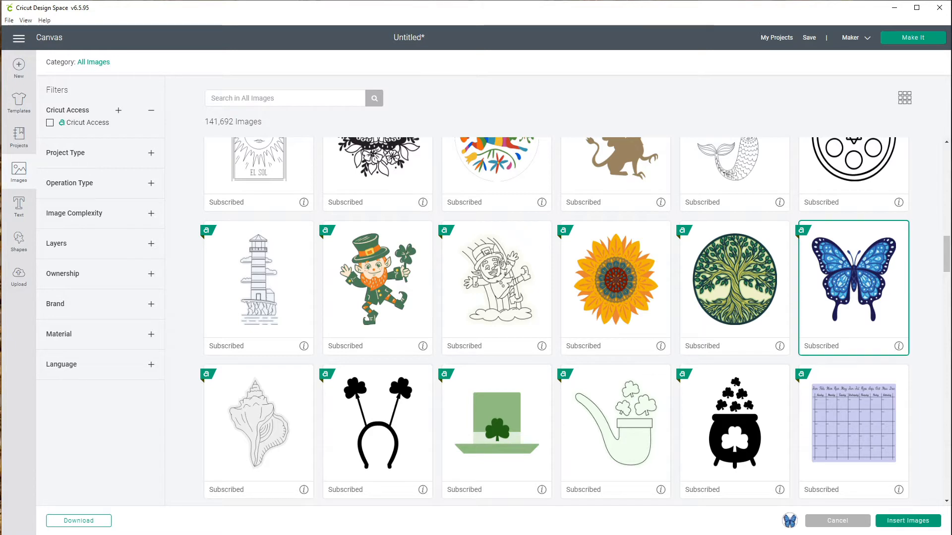
click(907, 520)
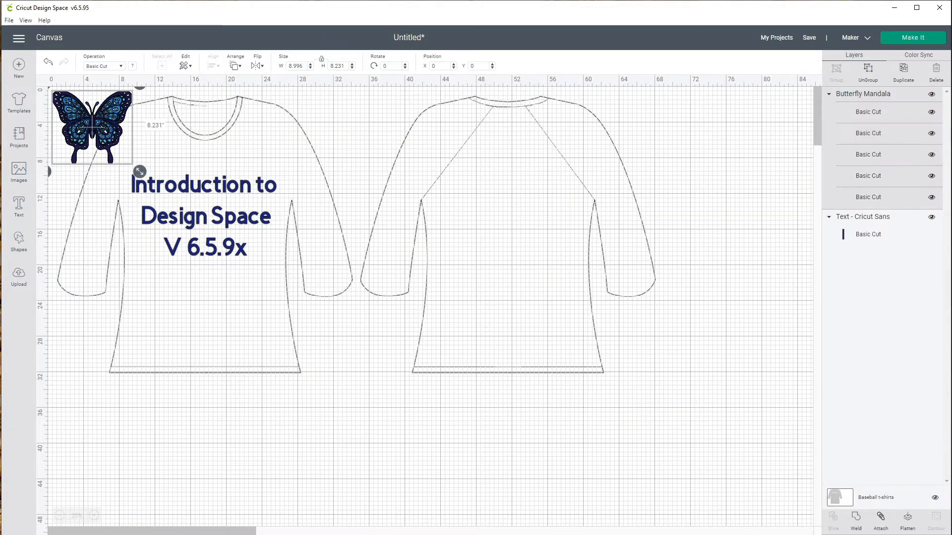
- Move the butterfly onto the upper back of the shirt and deselect it
drag(92, 126, 508, 214)
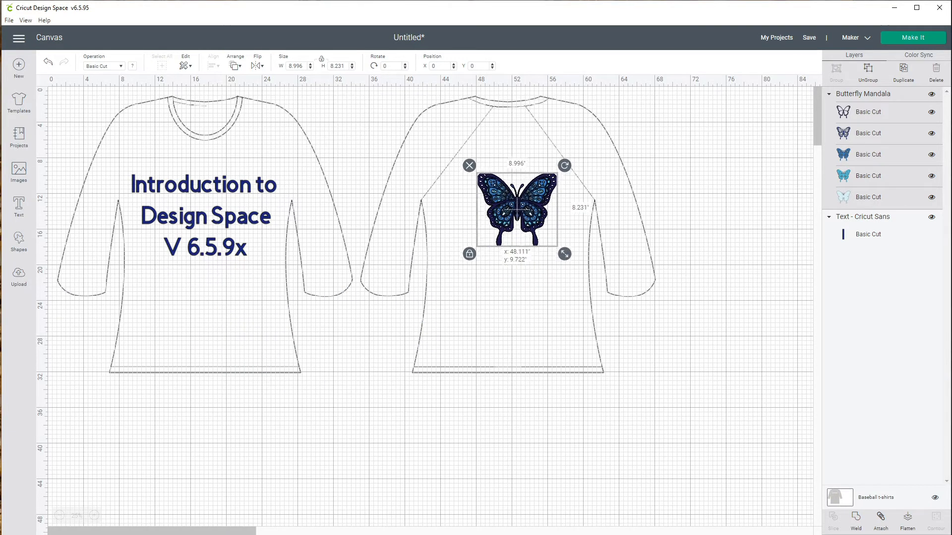
click(510, 215)
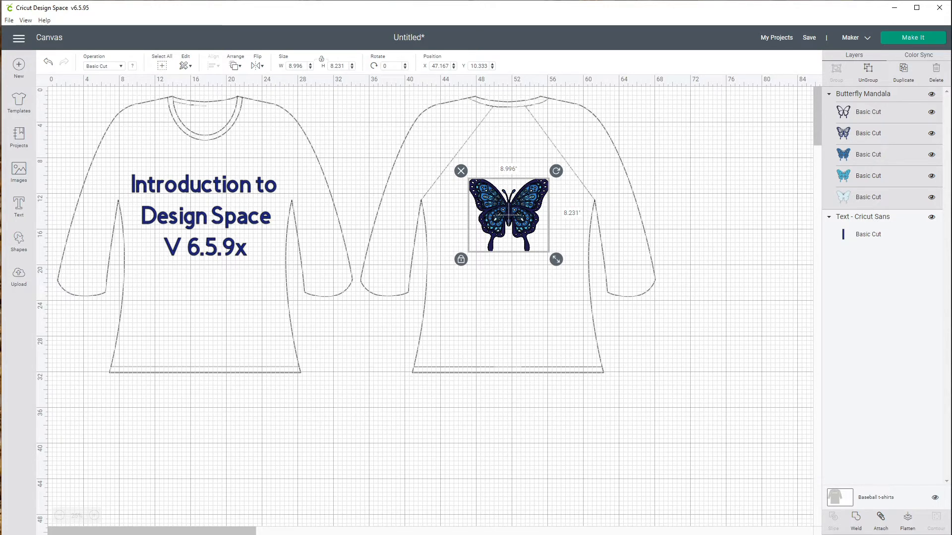
key(Escape)
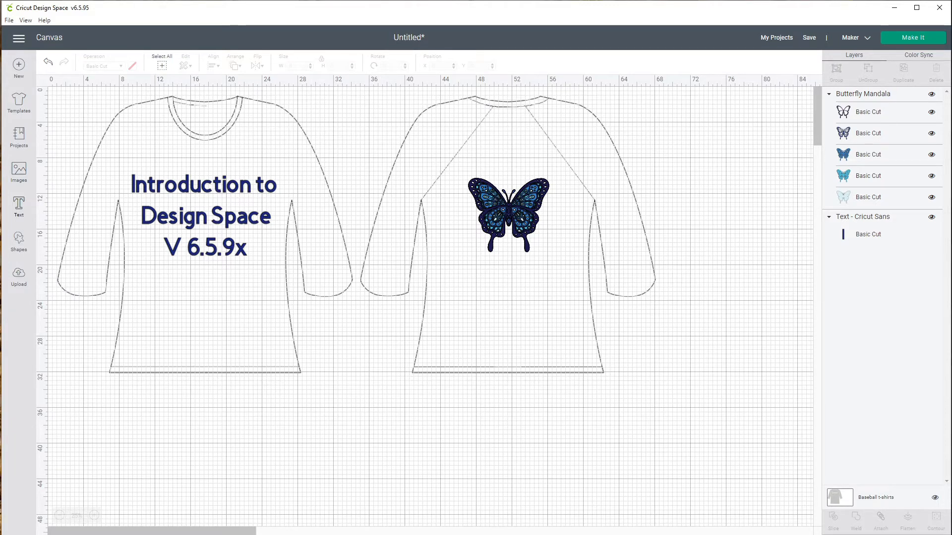
- Add Cricut Sans text reading TEXT HERE at the top-left corner of the canvas
click(19, 206)
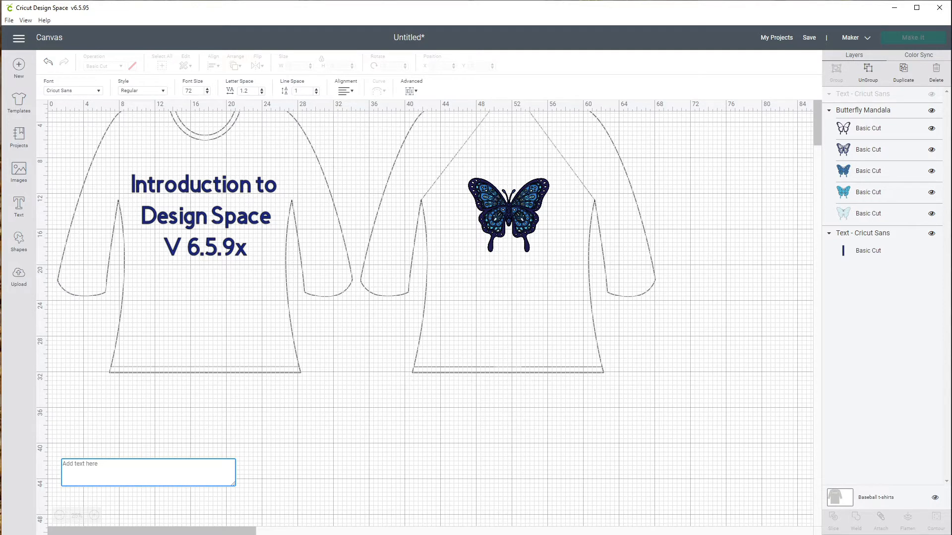
text(TEXT)
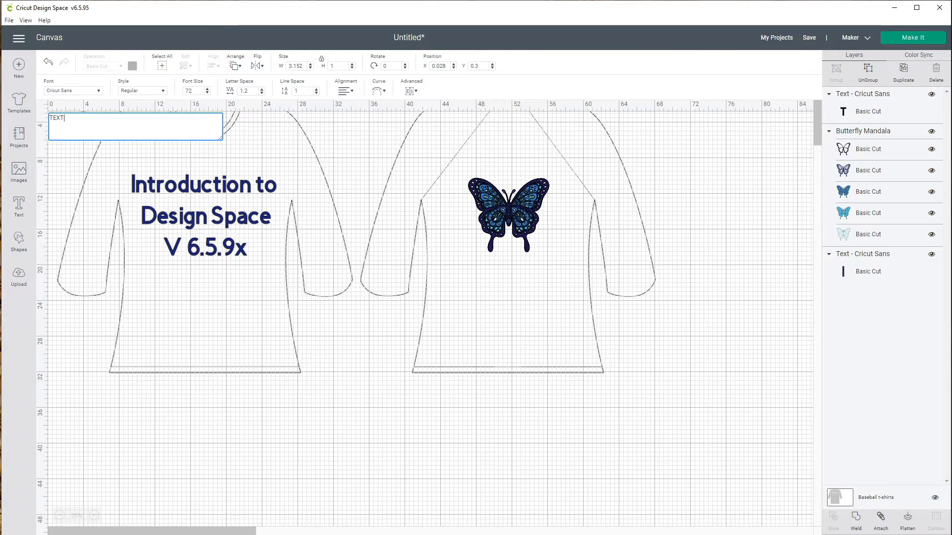
click(19, 206)
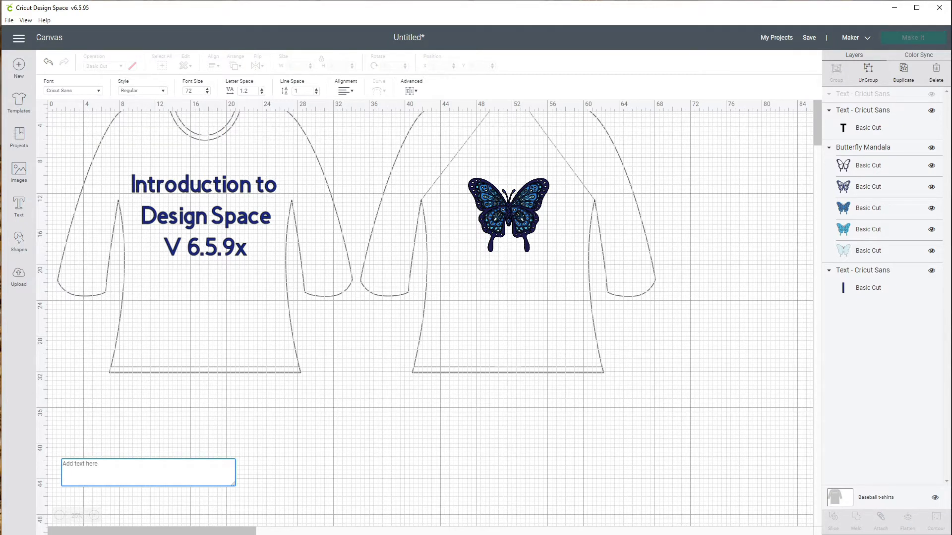
text(TEXT)
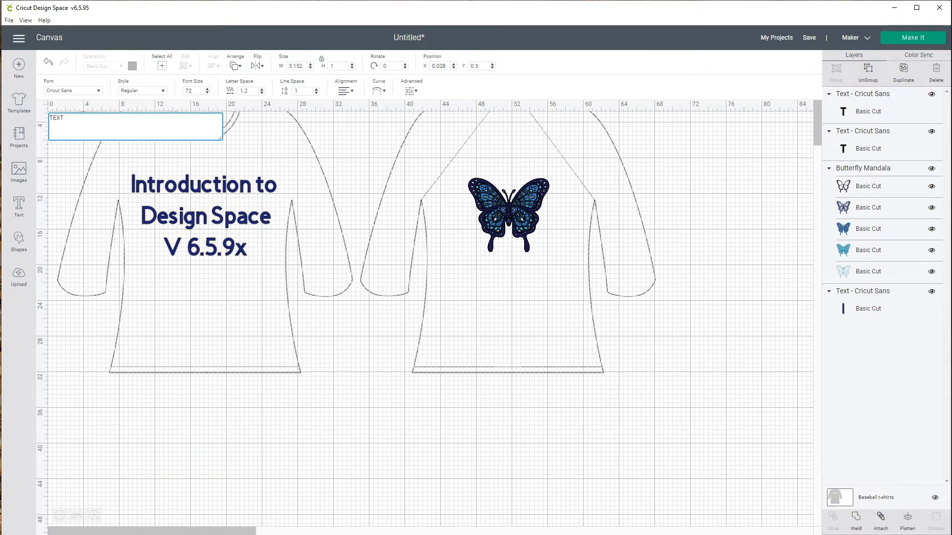
text( HERE)
key(alt+Tab)
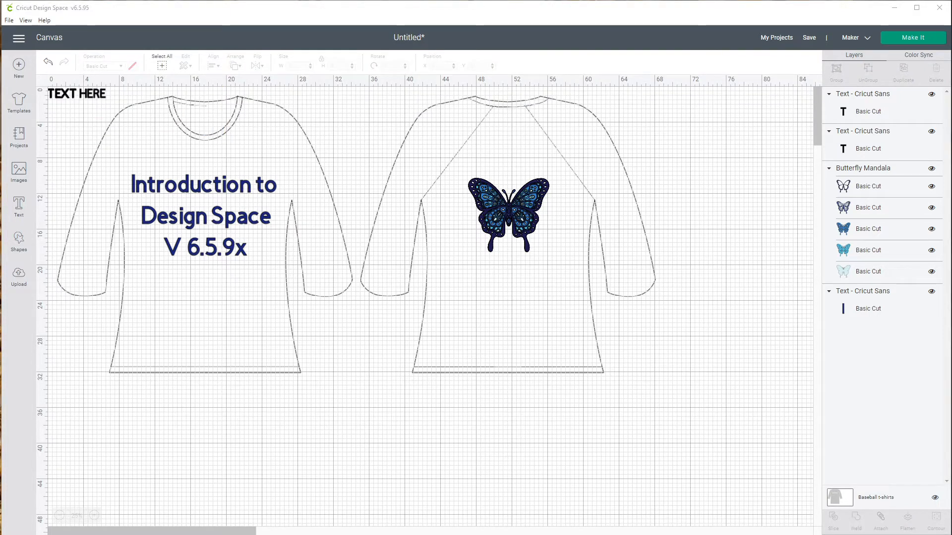
click(77, 94)
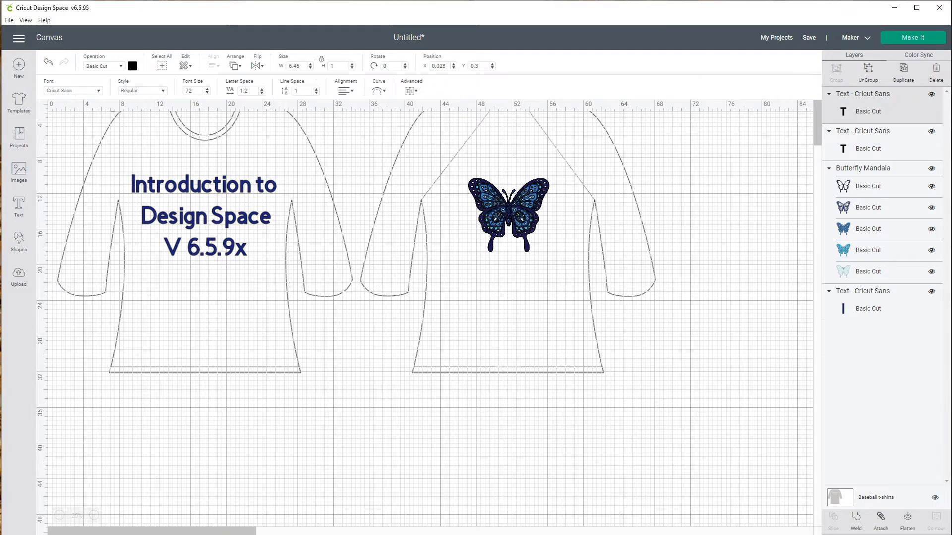
click(327, 149)
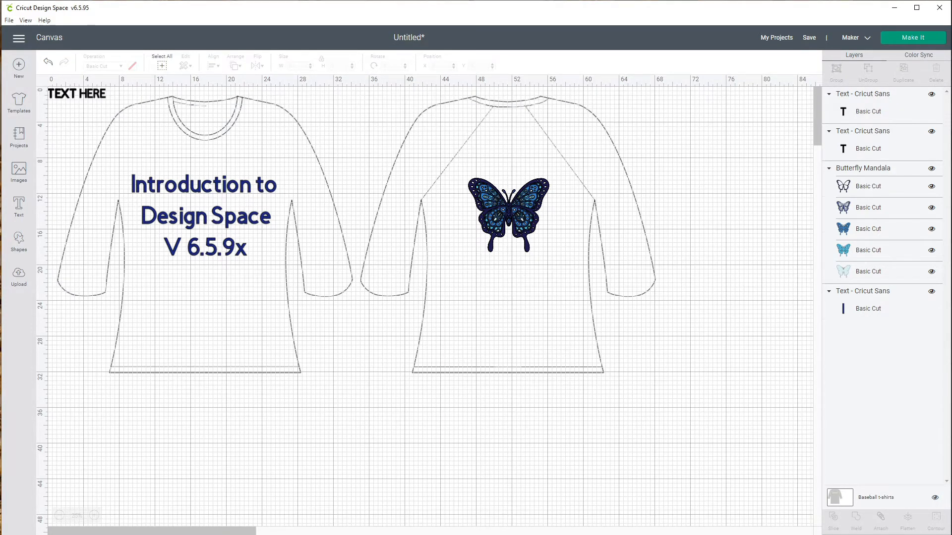
click(77, 94)
click(327, 149)
- Insert a heart shape and move it below, between the front and back shirt views
click(19, 241)
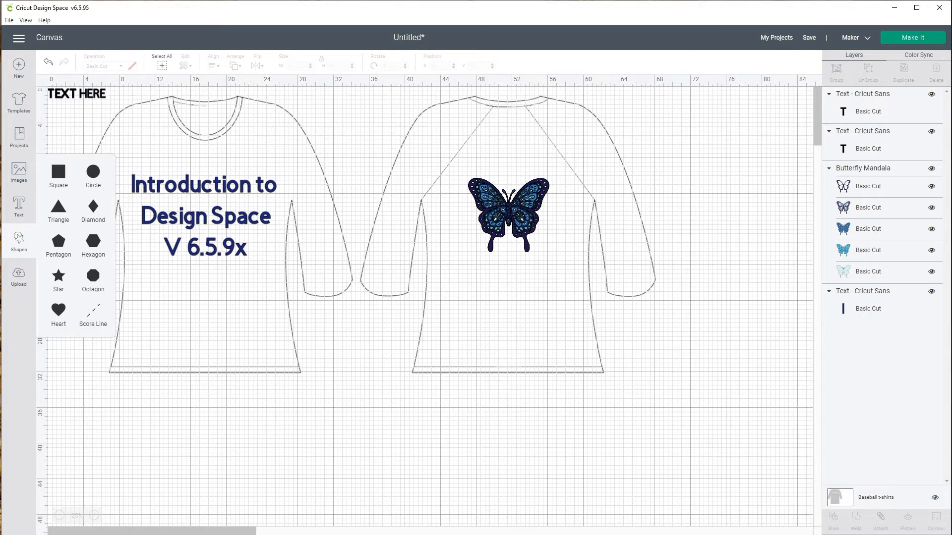
click(58, 309)
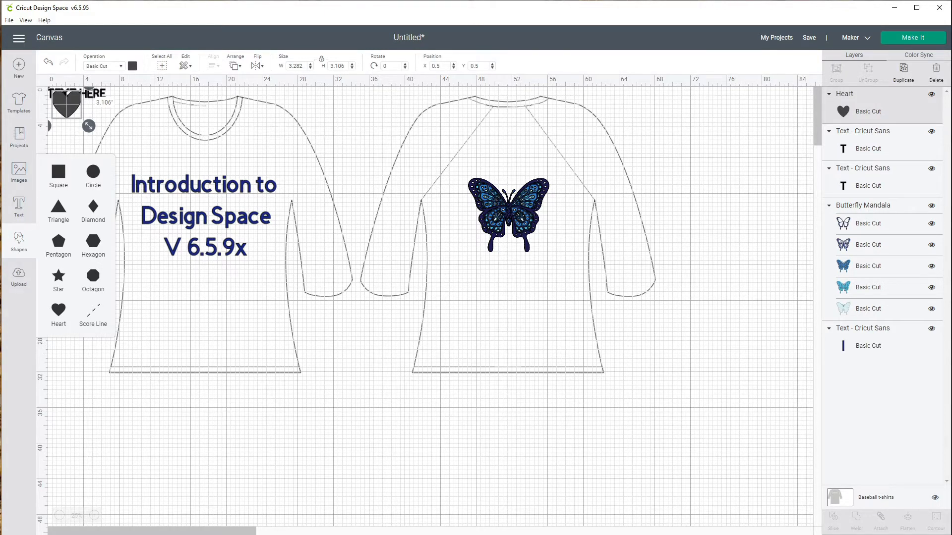
drag(67, 104, 355, 356)
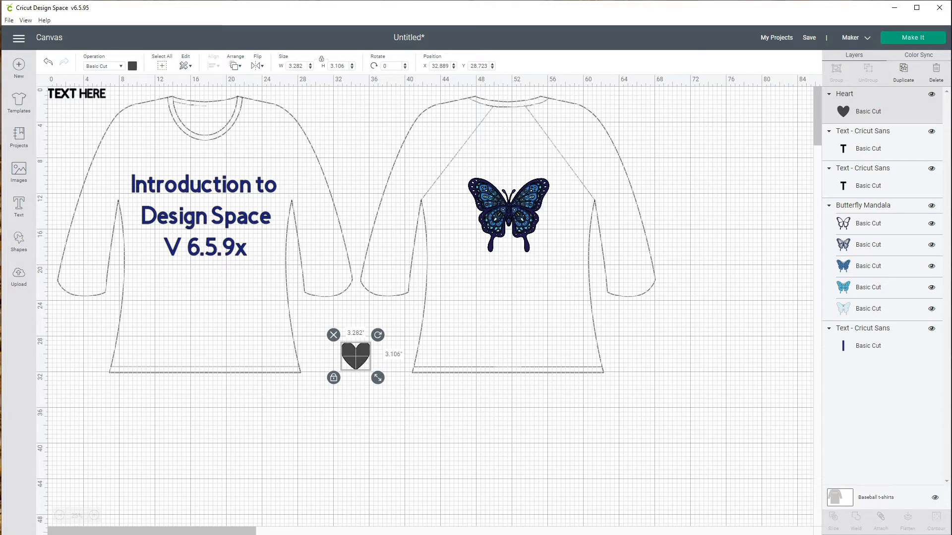
- Color the heart red and enlarge it to about 8.7 by 8.3 inches
click(132, 66)
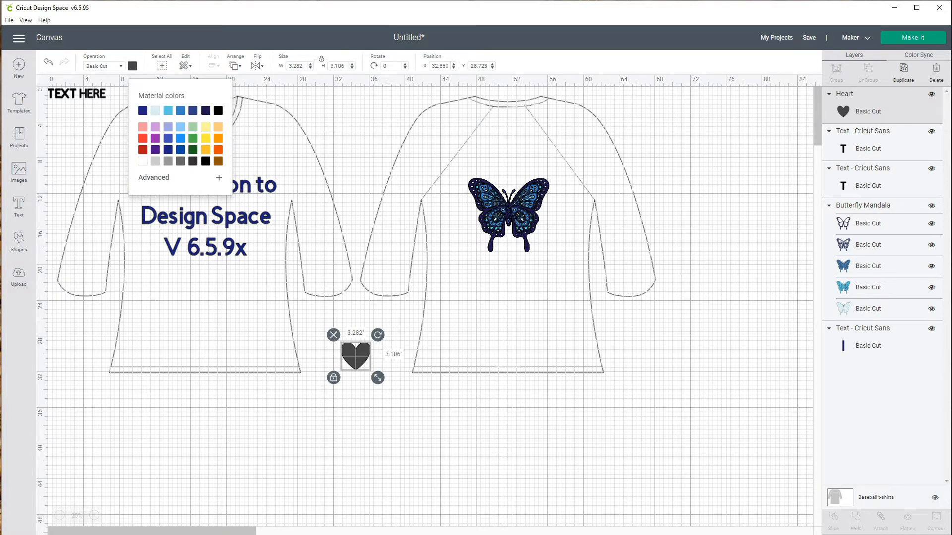
click(143, 150)
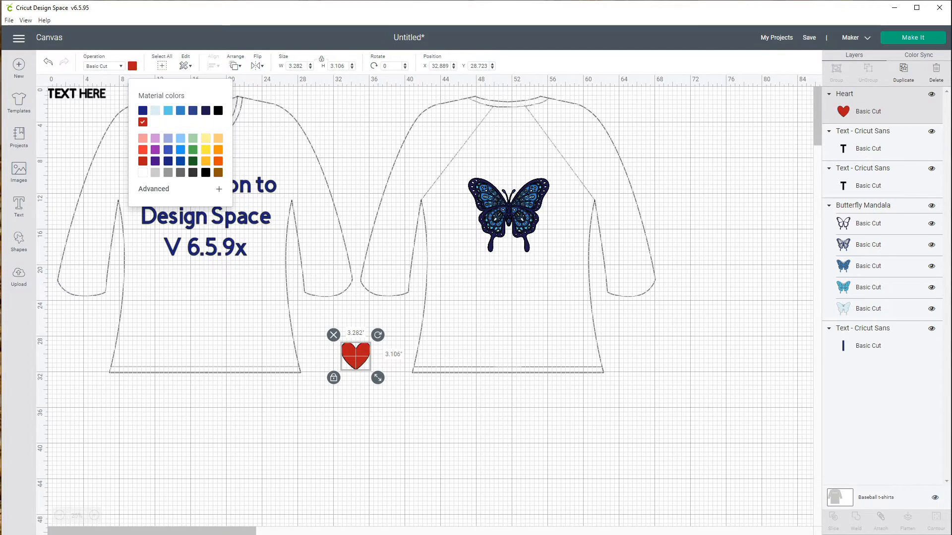
drag(378, 378, 426, 424)
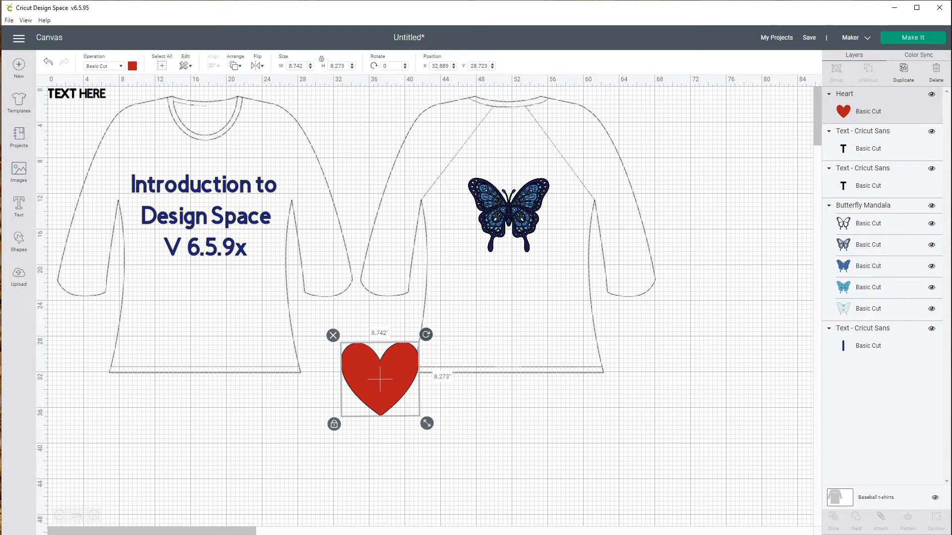
- Tilt the heart about 1.4°, unlock its proportions and stretch it to about 9.7 by 15.9 inches
mouse_move(426, 335)
mouse_down()
mouse_move(436, 349)
mouse_move(427, 336)
mouse_up()
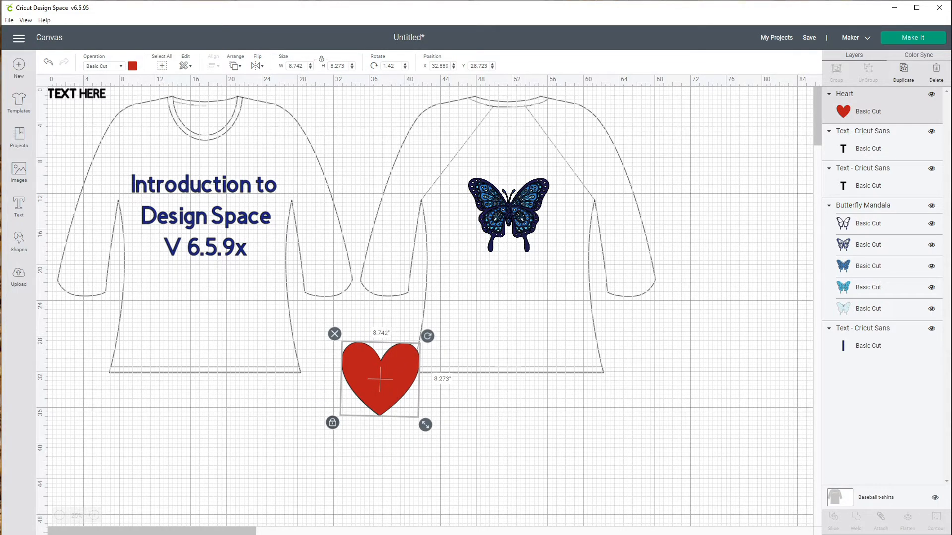
click(333, 423)
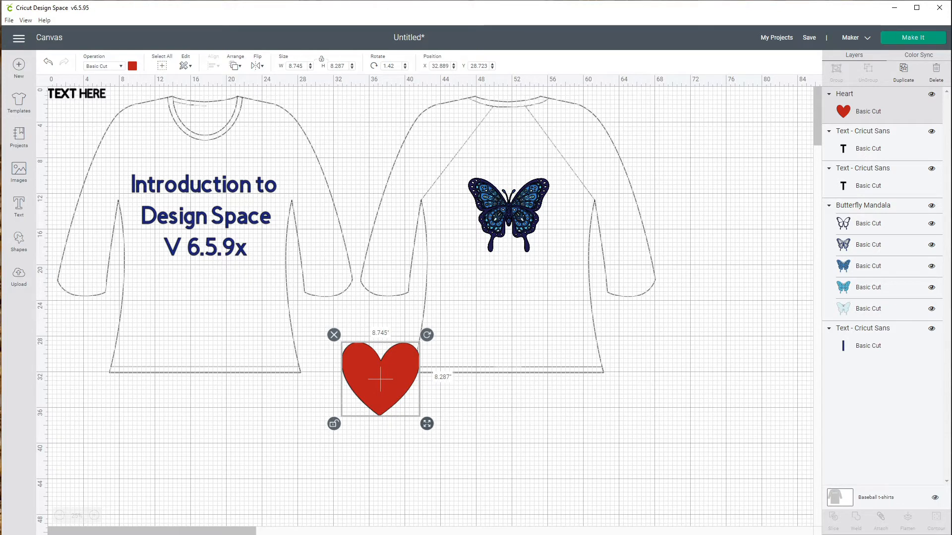
drag(427, 424, 415, 498)
drag(435, 491, 434, 492)
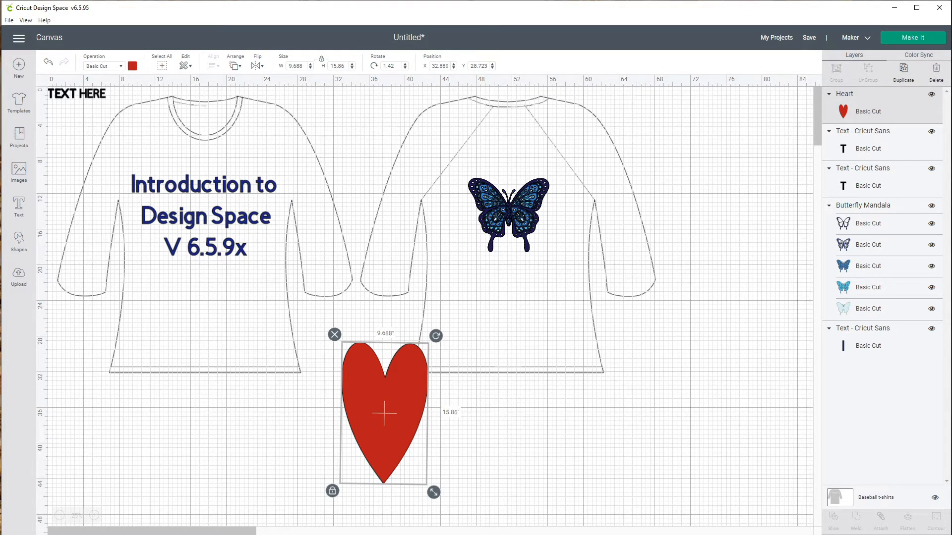
click(332, 491)
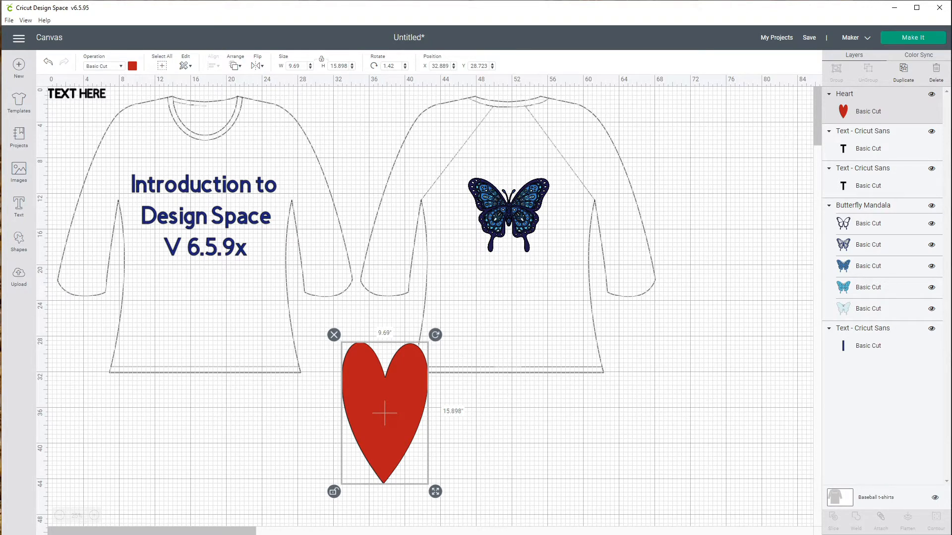
- Switch the heart's operation to Pen drawing and choose Raspberry as the pen colour
click(103, 66)
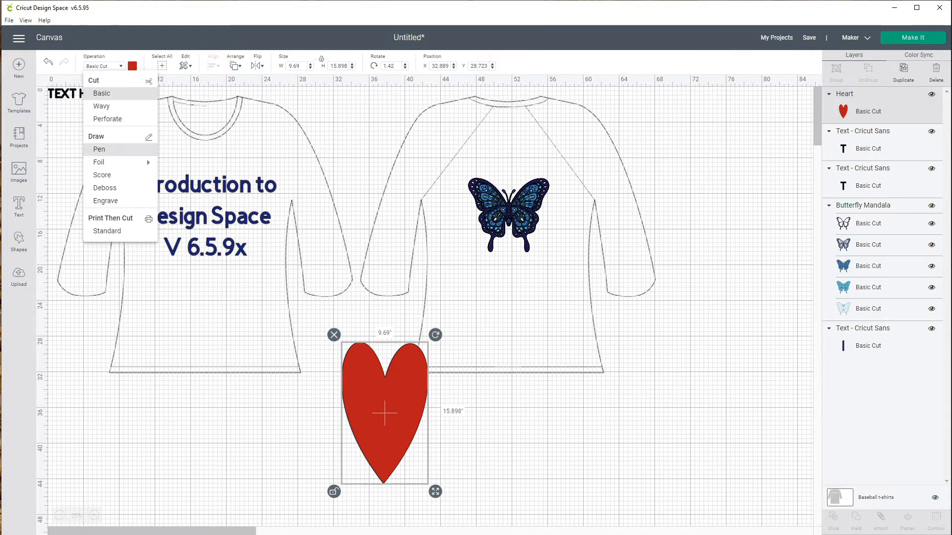
click(99, 149)
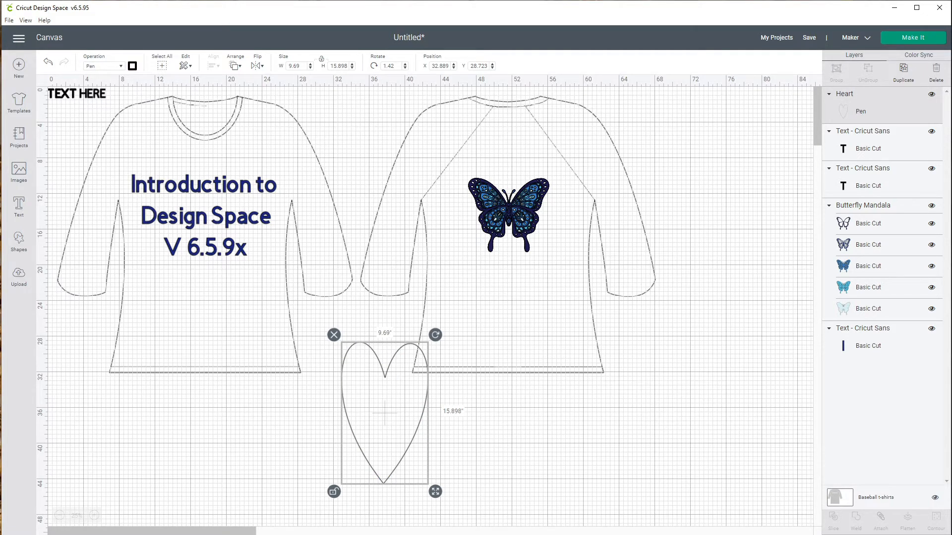
click(133, 66)
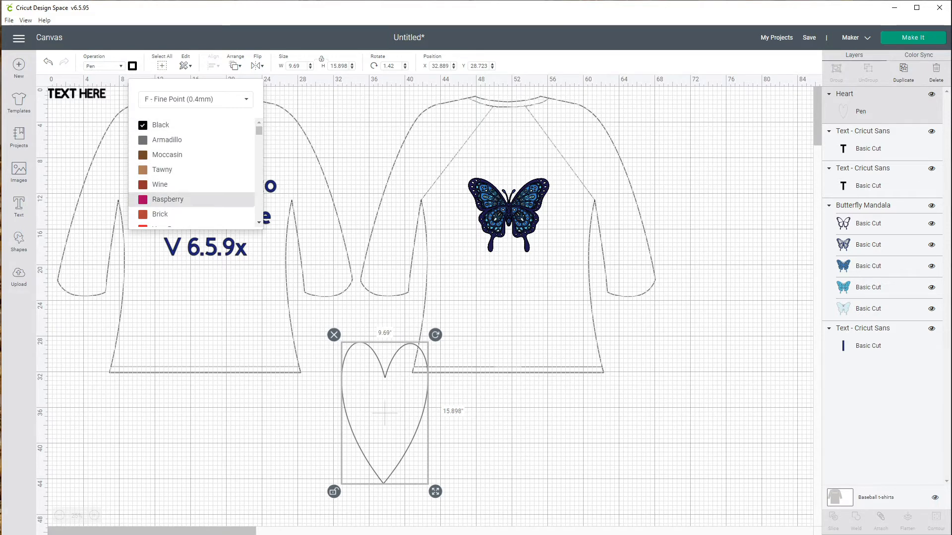
click(167, 200)
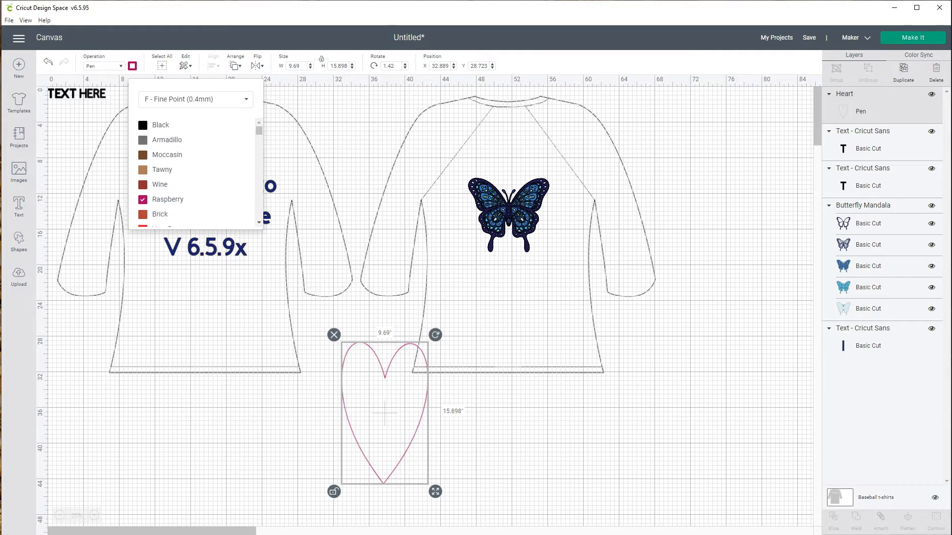
- Change the heart's pen to C - Calligraphy (2.5mm) in Gold
click(245, 99)
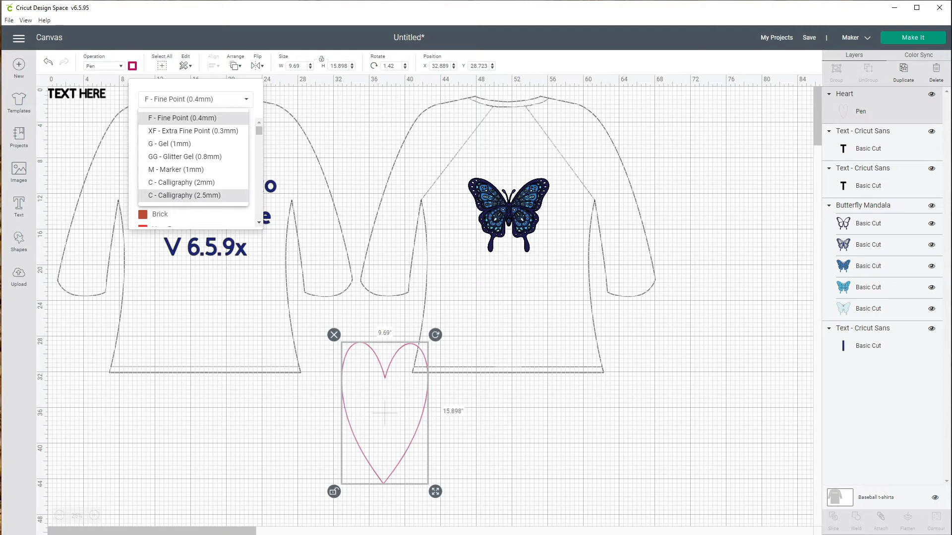
click(184, 195)
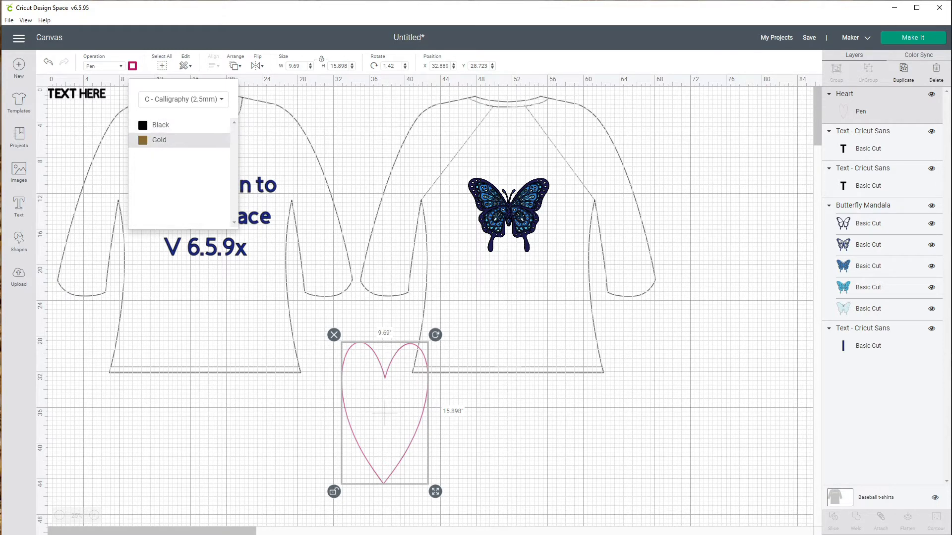
click(159, 140)
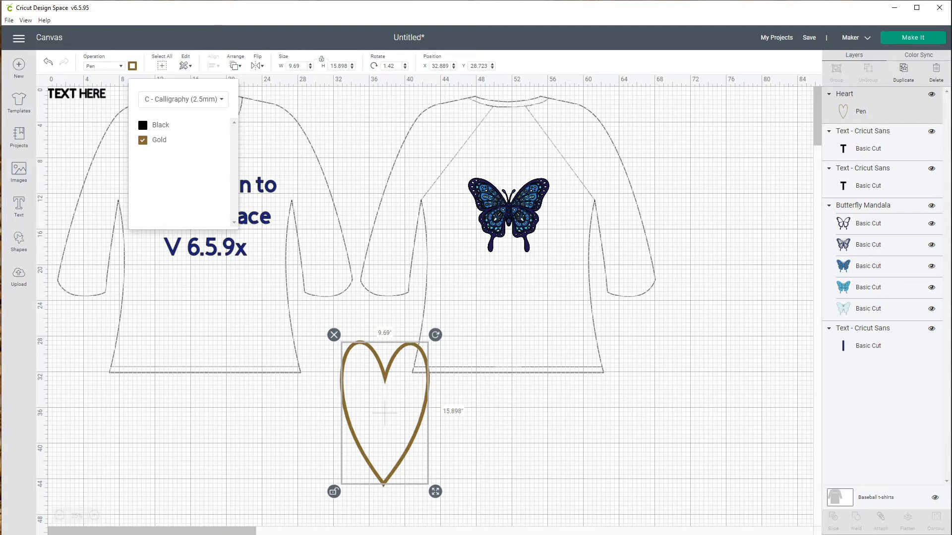
click(133, 66)
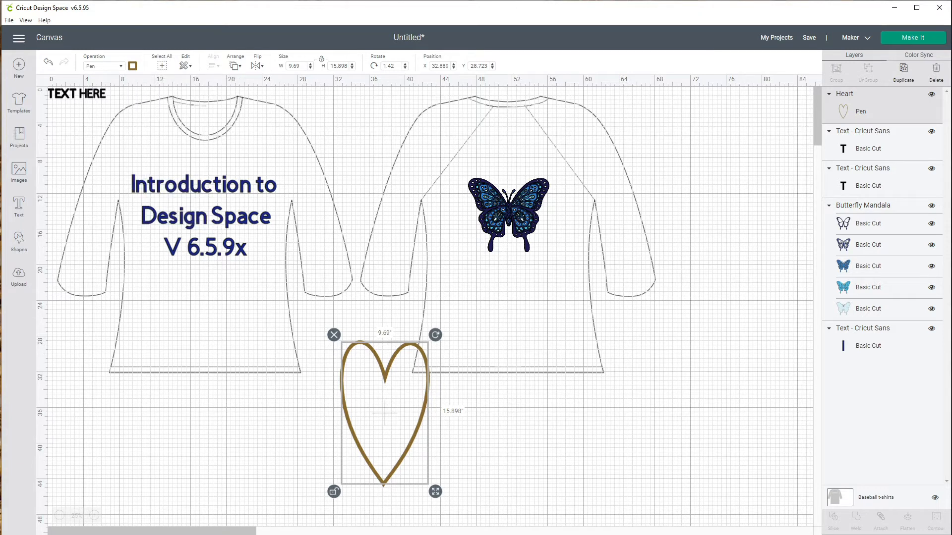
- Open the heart's operation list to review the available operation types, then close it
click(118, 66)
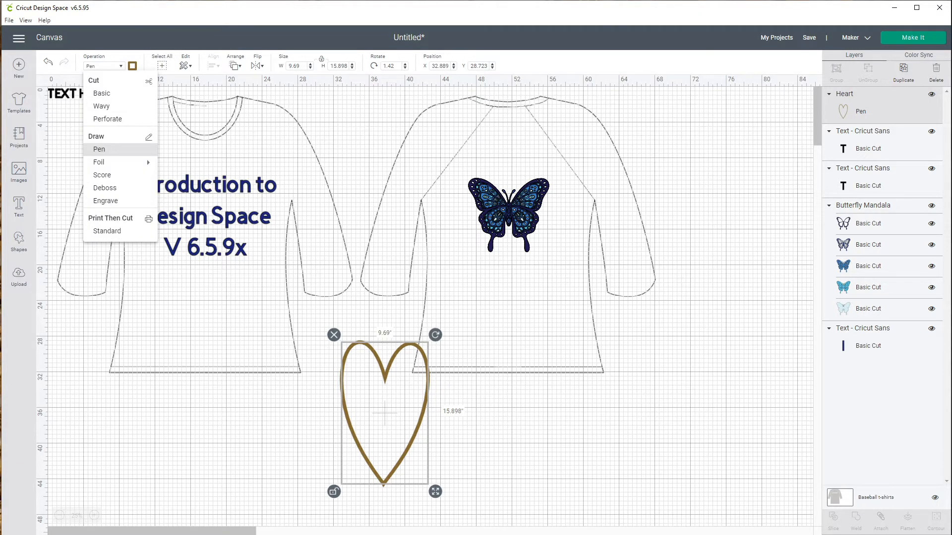
mouse_move(114, 162)
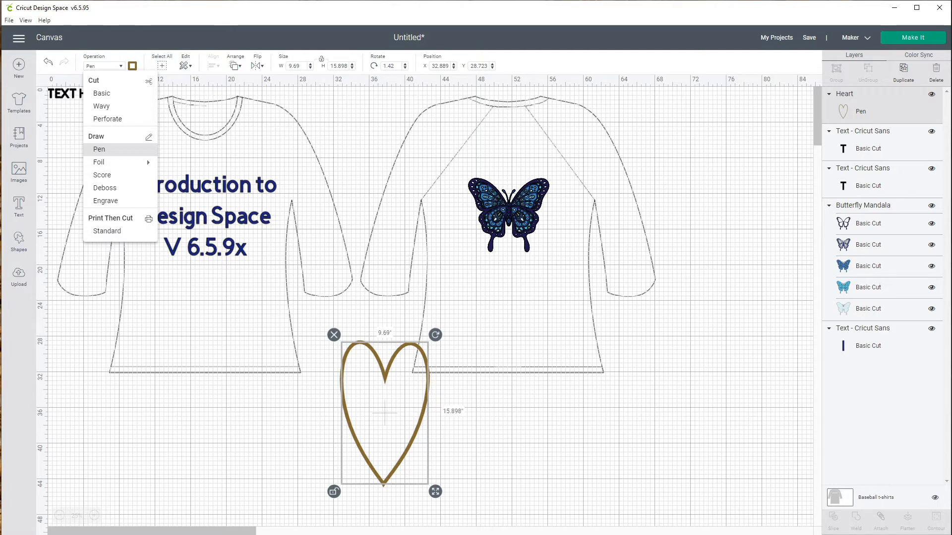
key(Escape)
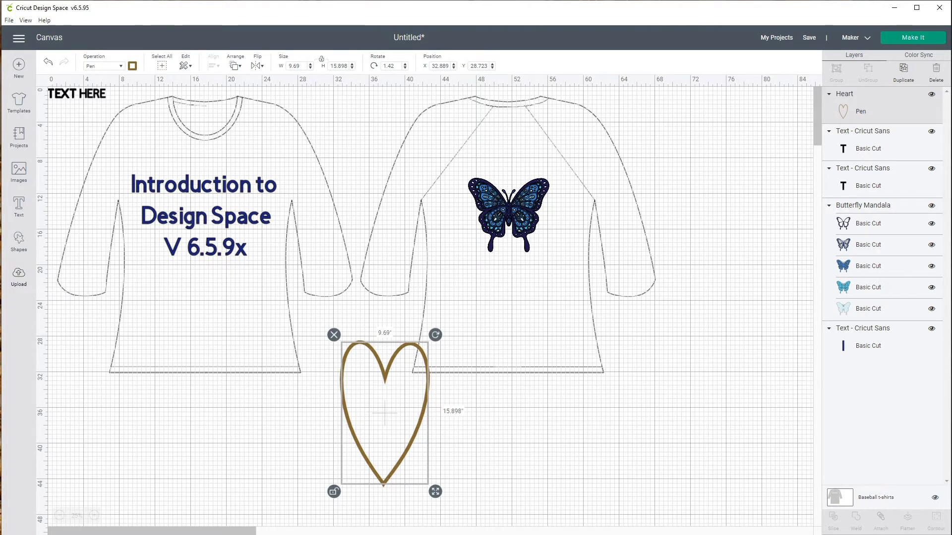
- Try uploading Gatefold Card Off Center.png as a Complex image type
click(18, 277)
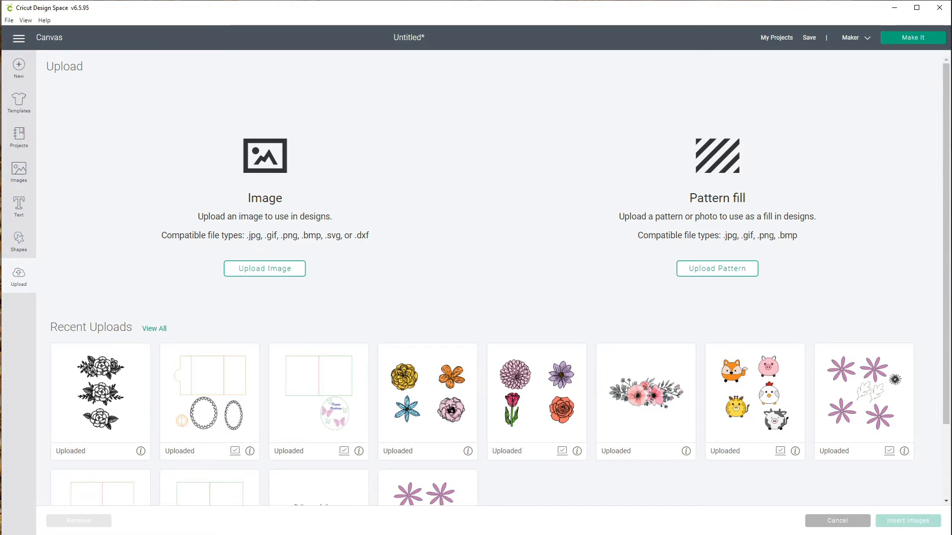
click(265, 269)
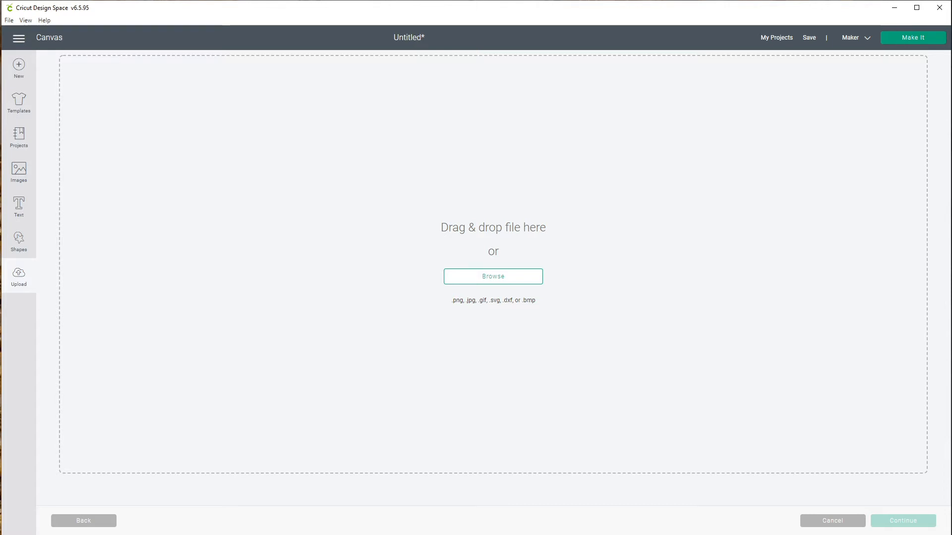
click(493, 276)
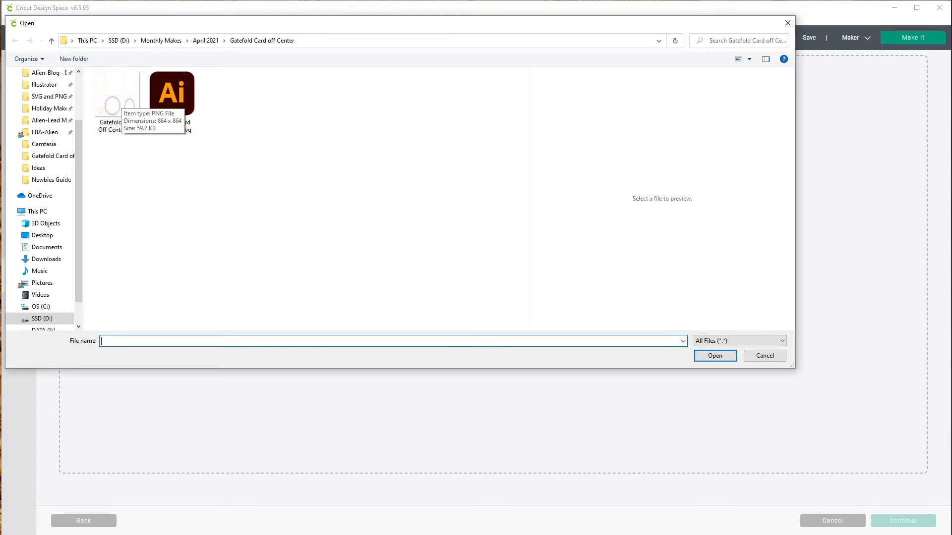
click(118, 102)
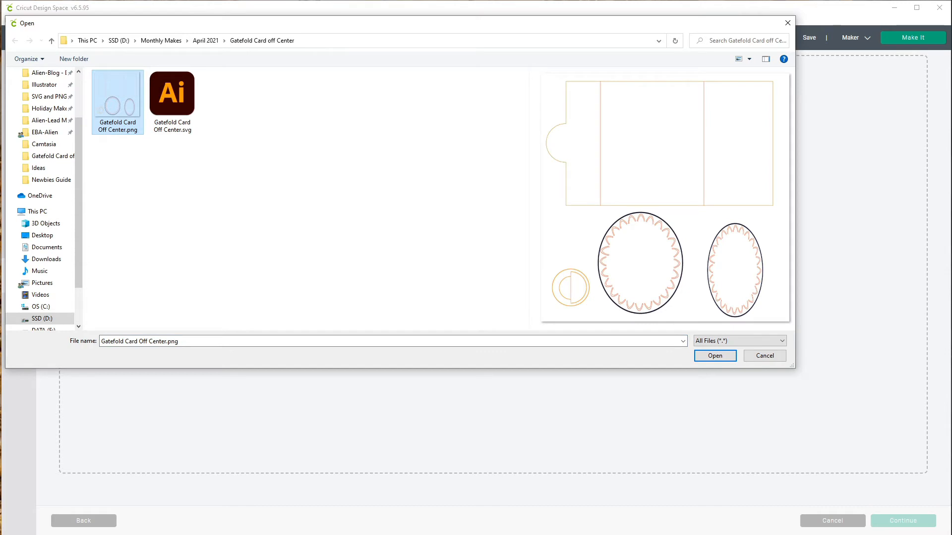
click(715, 356)
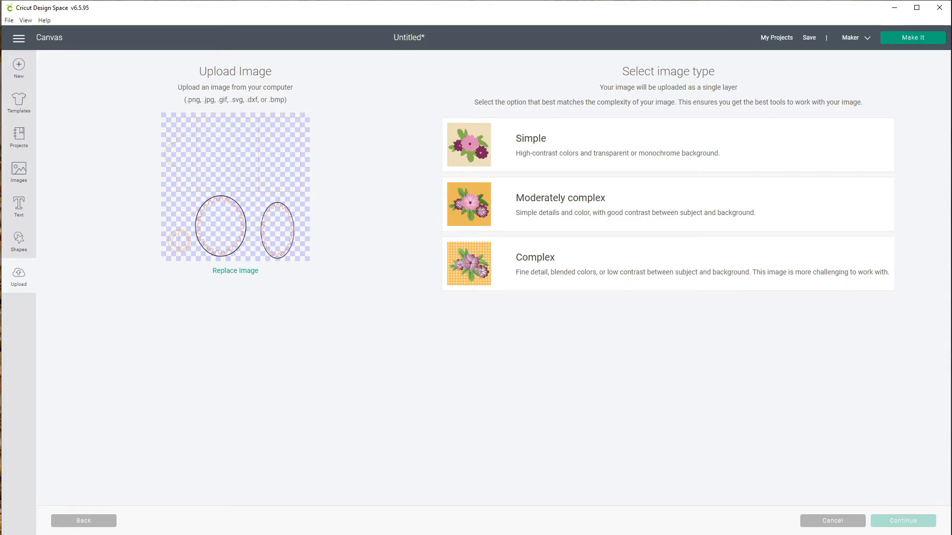
click(668, 263)
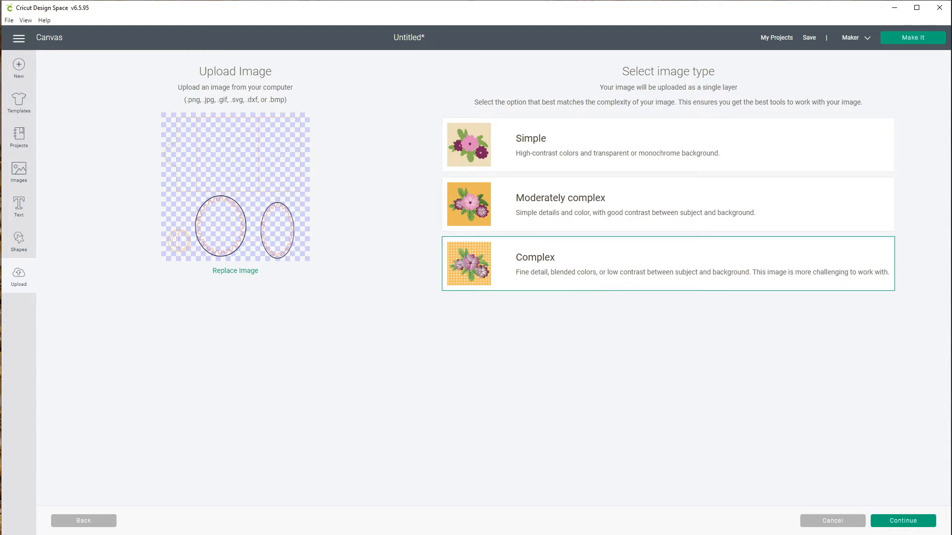
click(903, 521)
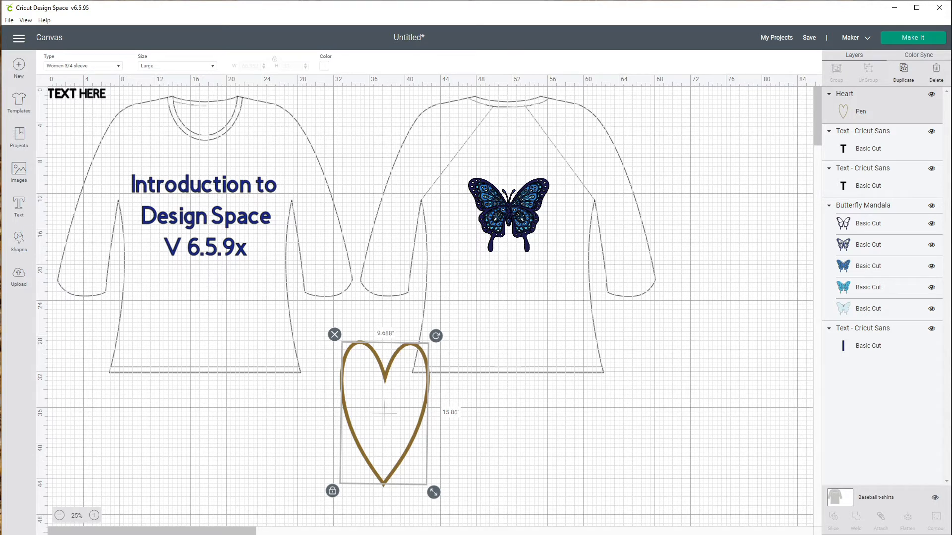
key(Escape)
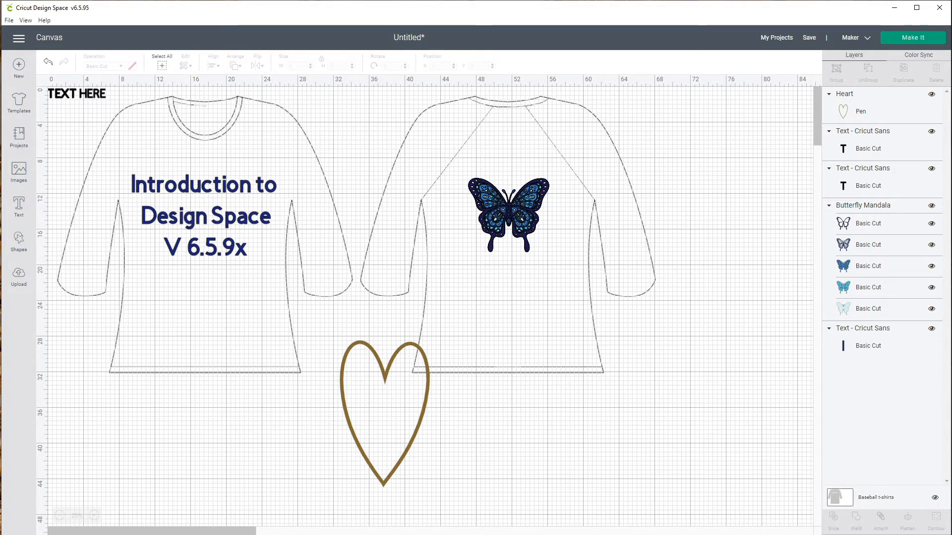
- Hide the Baseball t-shirts template layer
click(934, 498)
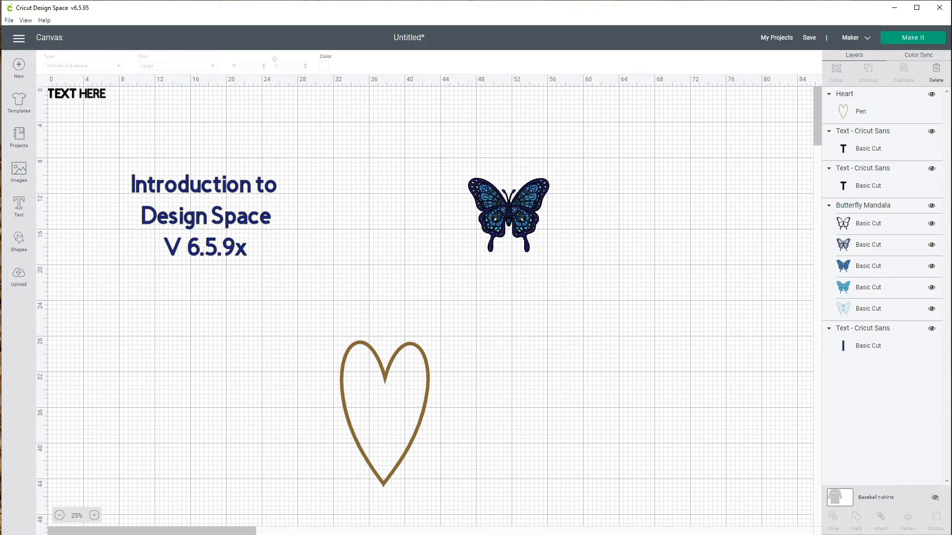
click(95, 516)
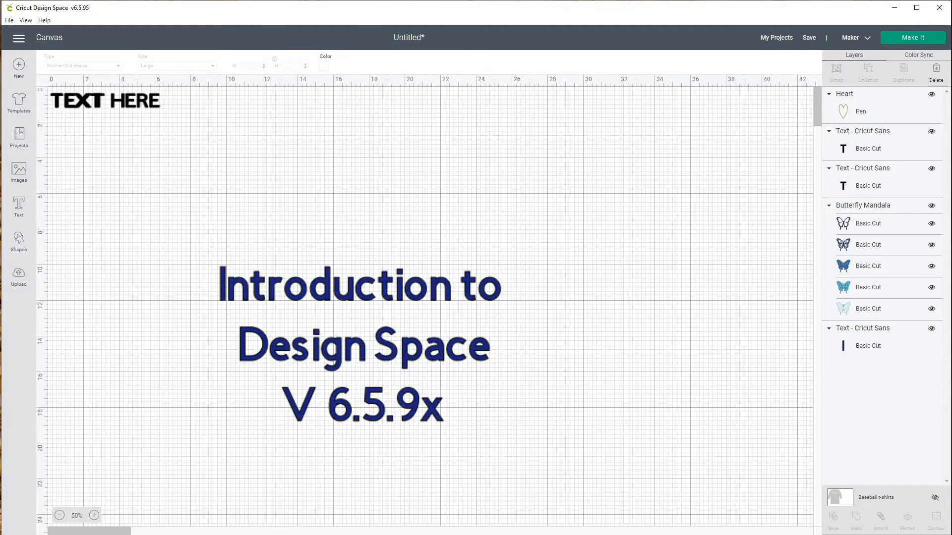
click(94, 516)
click(94, 516)
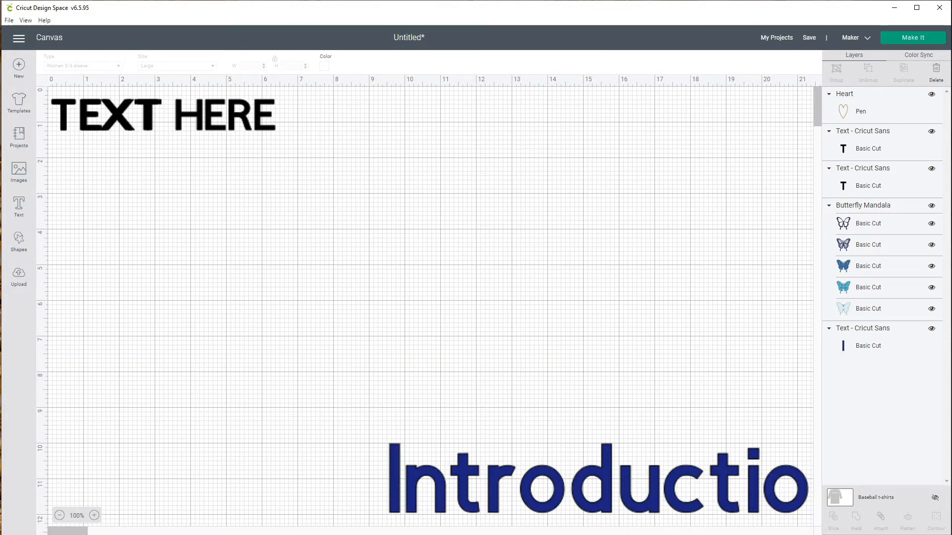
- Separate the overlapping TEXT and TEXT HERE labels and move the title text up beneath them
drag(149, 119, 351, 266)
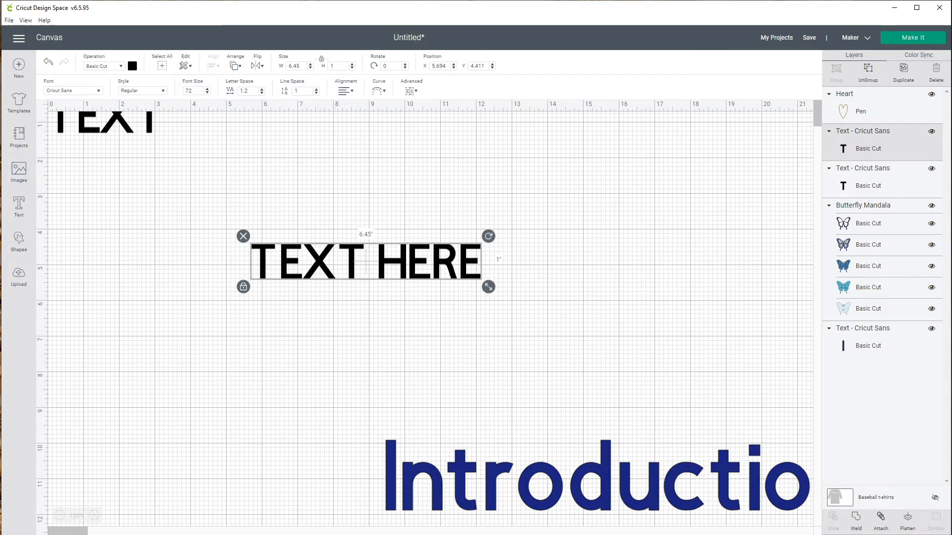
drag(89, 114, 114, 259)
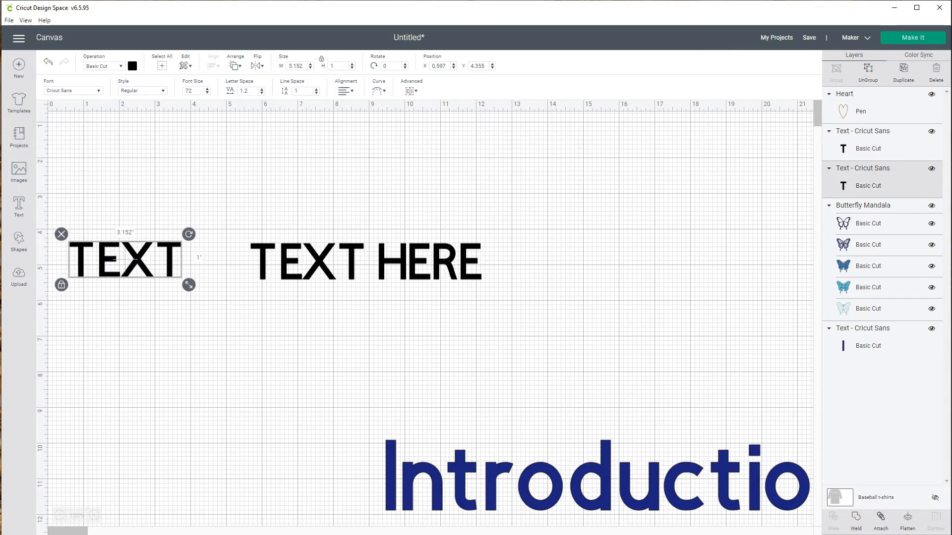
drag(545, 486, 254, 357)
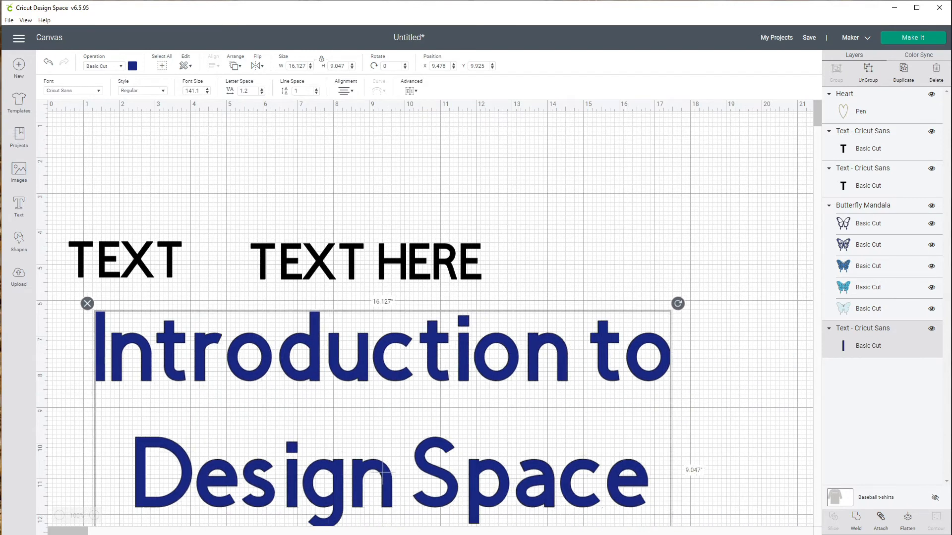
drag(383, 471, 364, 468)
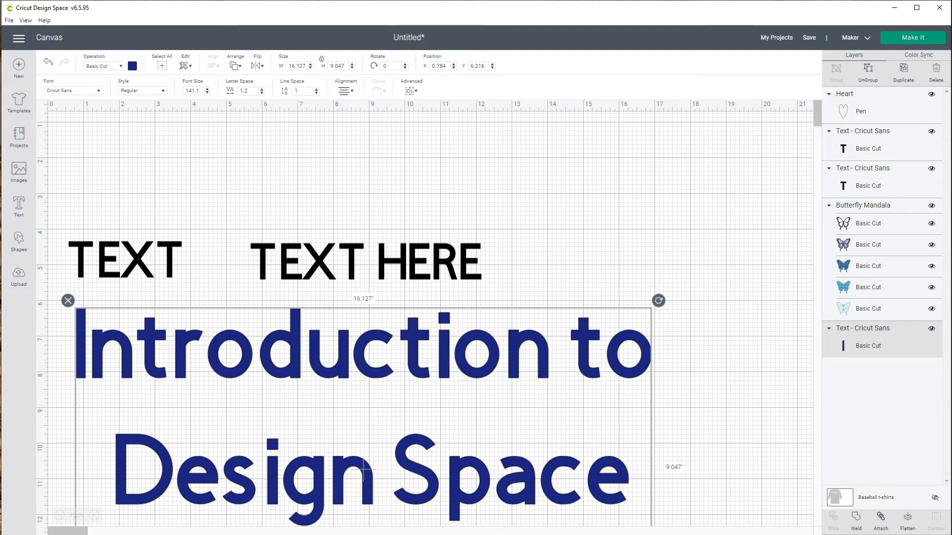
- Zoom in and out and scroll across the canvas to examine the title lettering at different magnifications
click(94, 516)
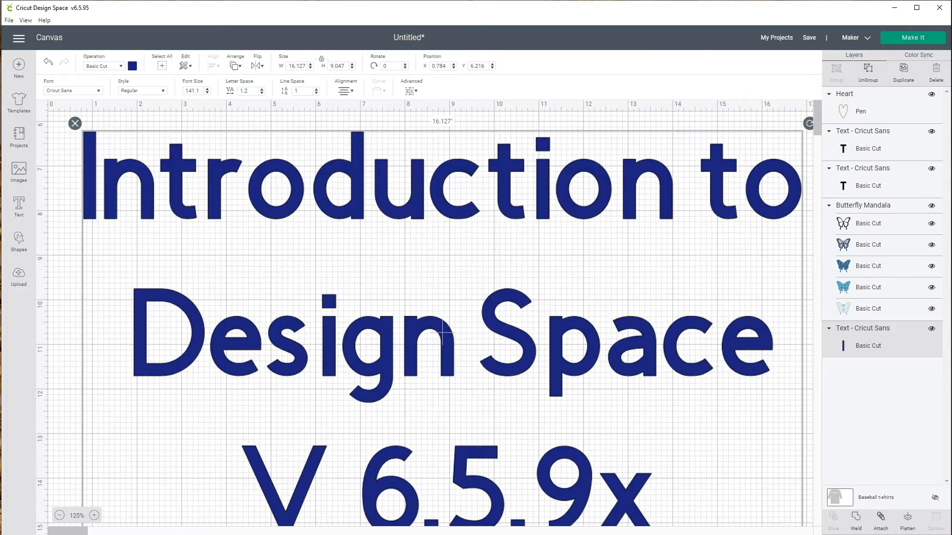
click(94, 516)
click(94, 516)
click(94, 516)
click(95, 516)
click(94, 515)
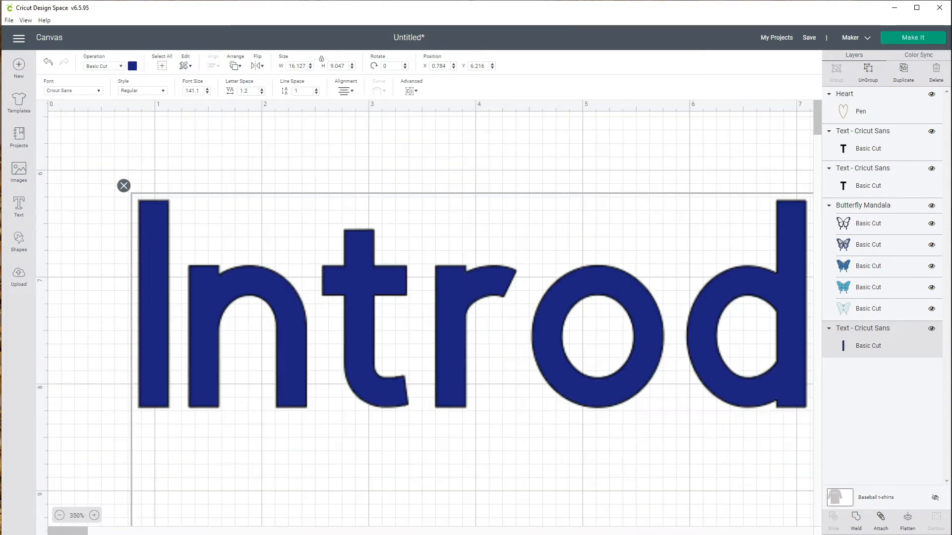
click(95, 515)
click(94, 515)
click(94, 516)
click(94, 515)
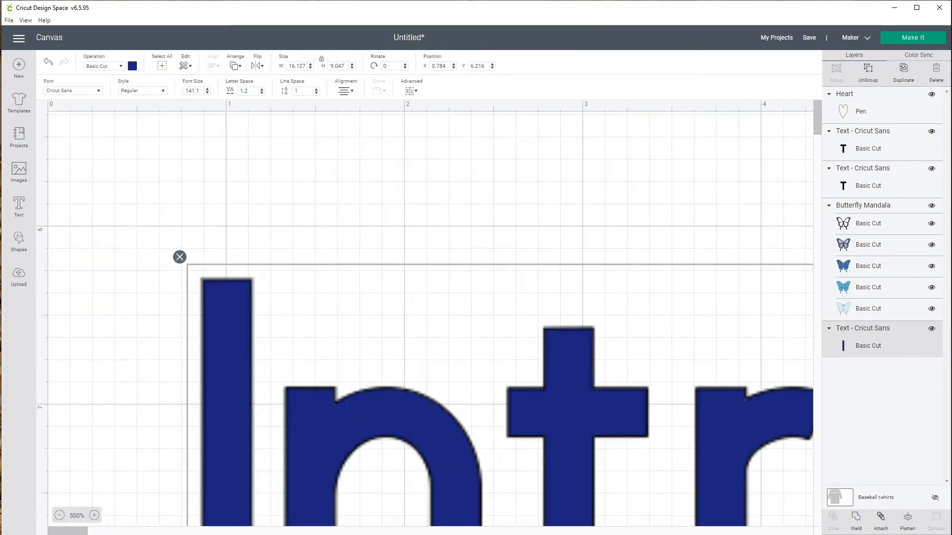
click(94, 515)
click(95, 516)
click(94, 515)
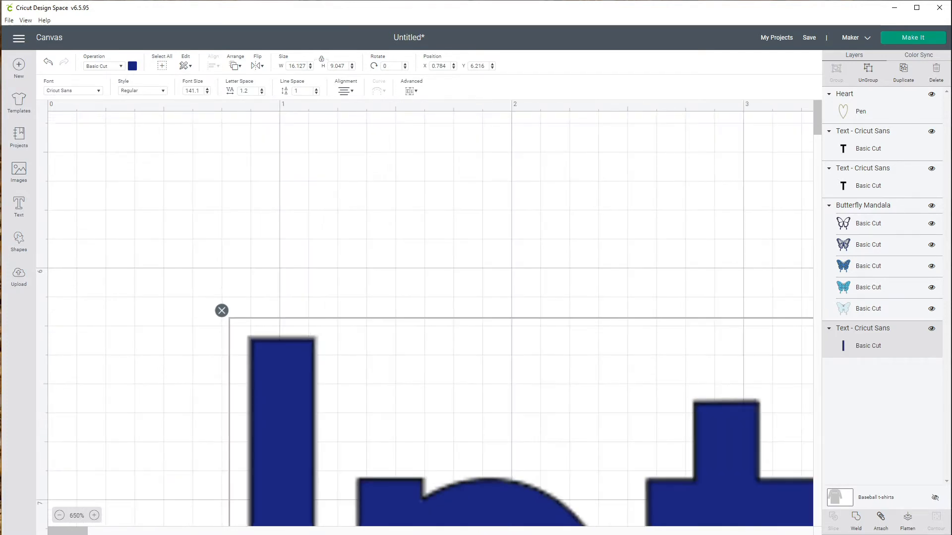
click(94, 515)
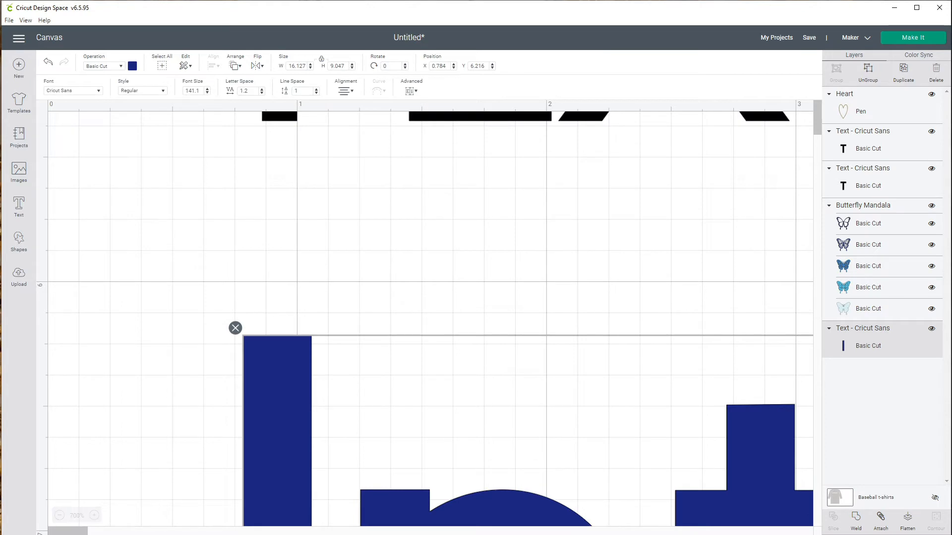
click(59, 515)
click(60, 515)
click(59, 515)
click(59, 516)
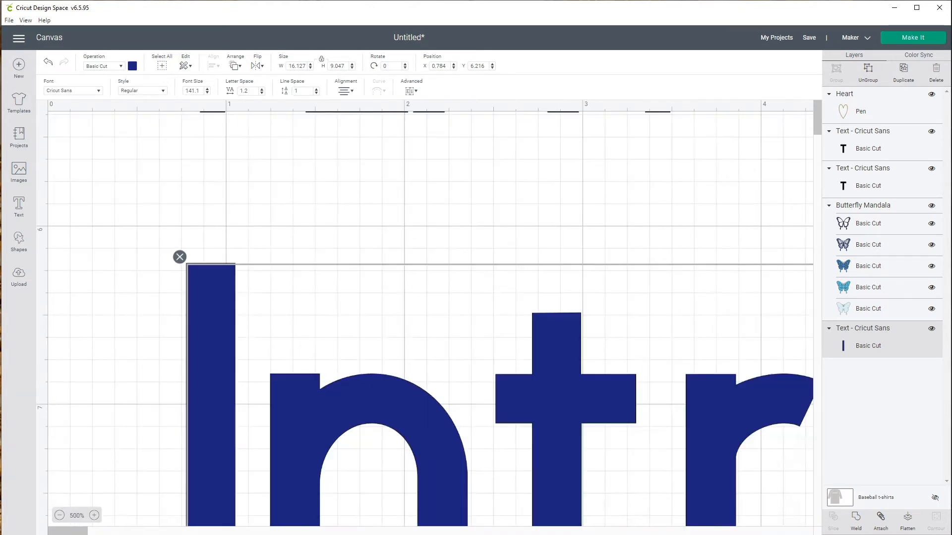
click(59, 516)
click(60, 515)
click(60, 515)
click(59, 516)
click(59, 516)
click(60, 516)
click(60, 515)
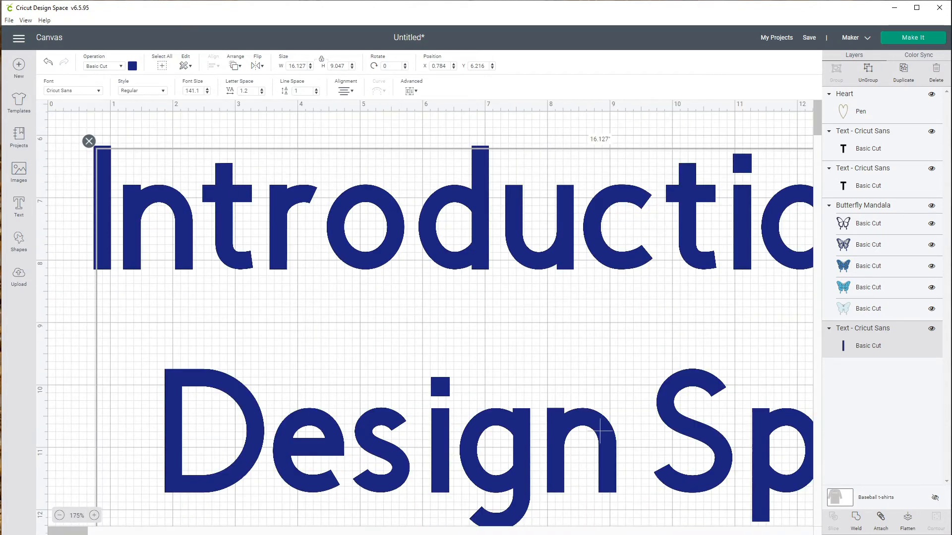
click(59, 516)
click(59, 515)
click(60, 516)
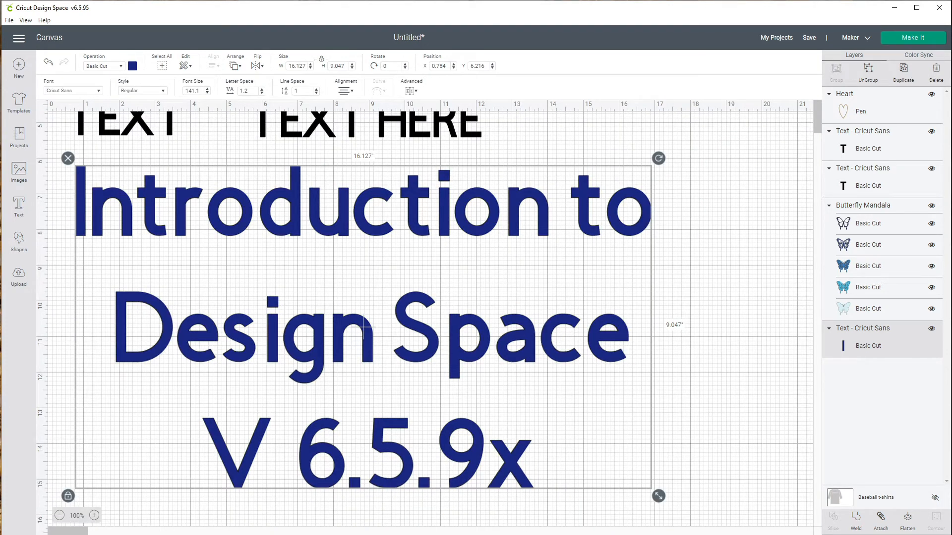
scroll(430, 319, up, 3)
scroll(431, 319, down, 2)
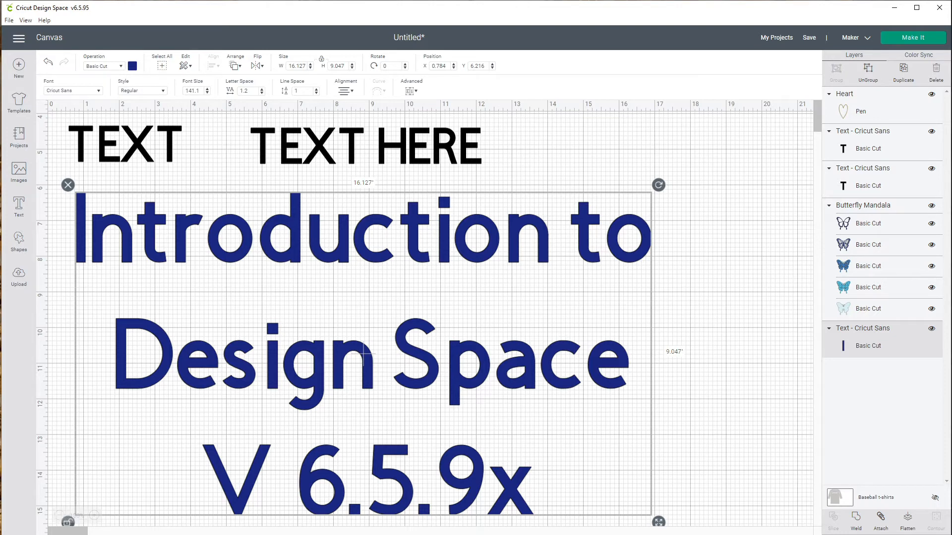
drag(68, 530, 129, 531)
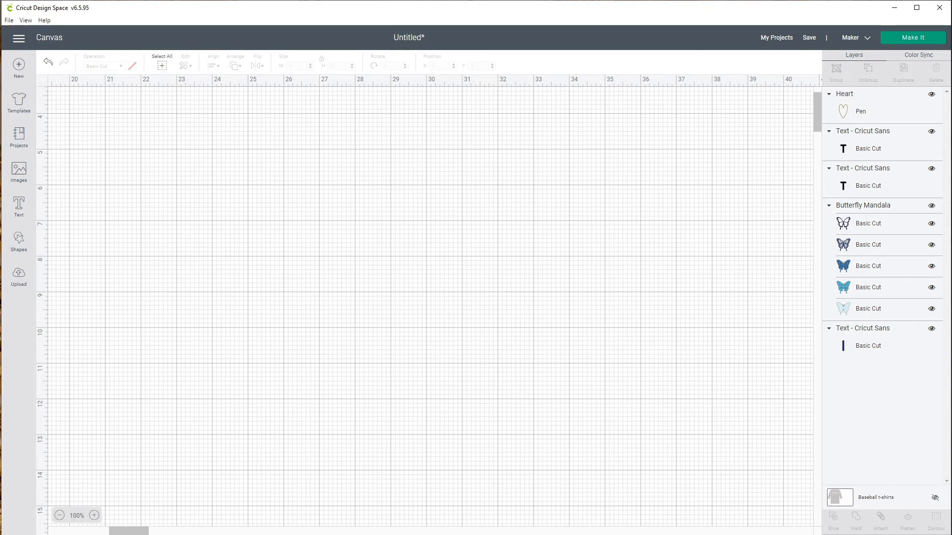
click(60, 516)
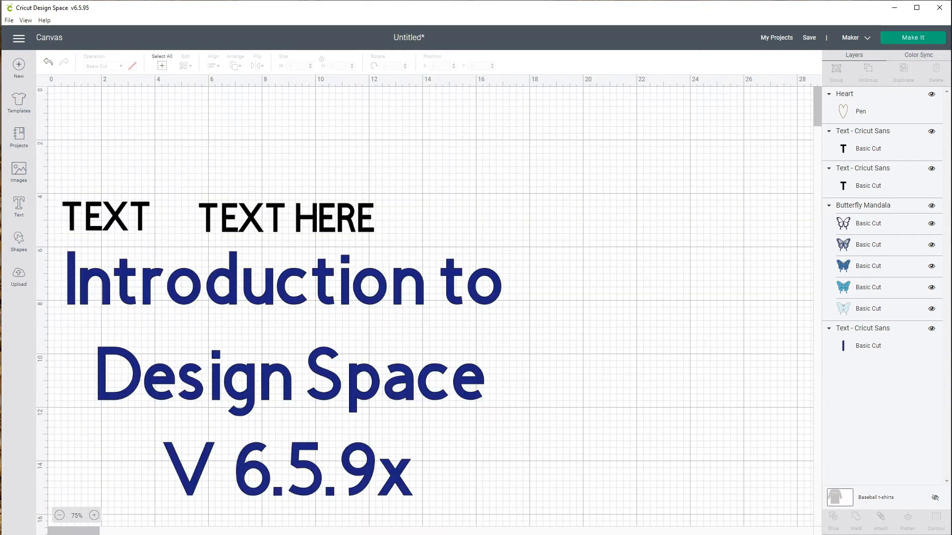
click(60, 515)
click(59, 515)
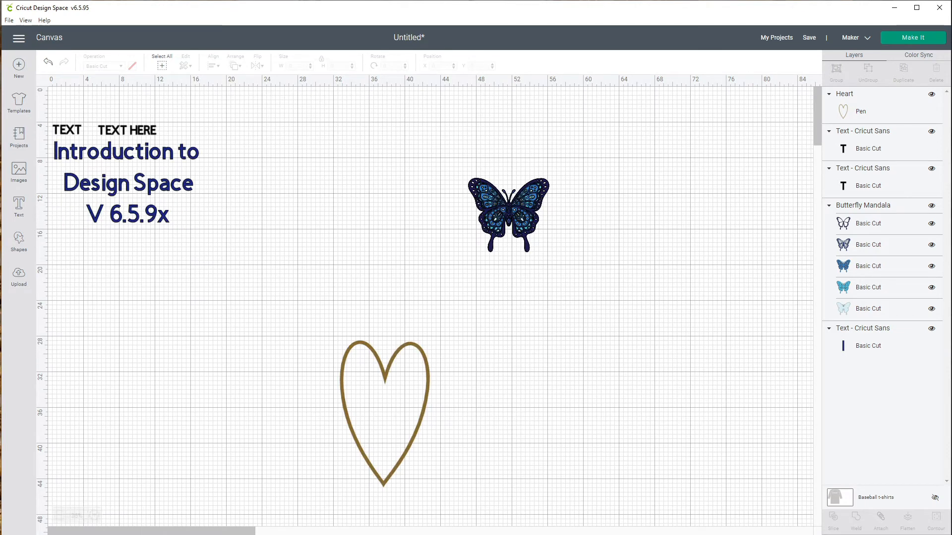
- Move the butterfly to the top of the canvas, to about X 19.6 and Y 2.3 inches
click(508, 214)
drag(509, 215, 249, 142)
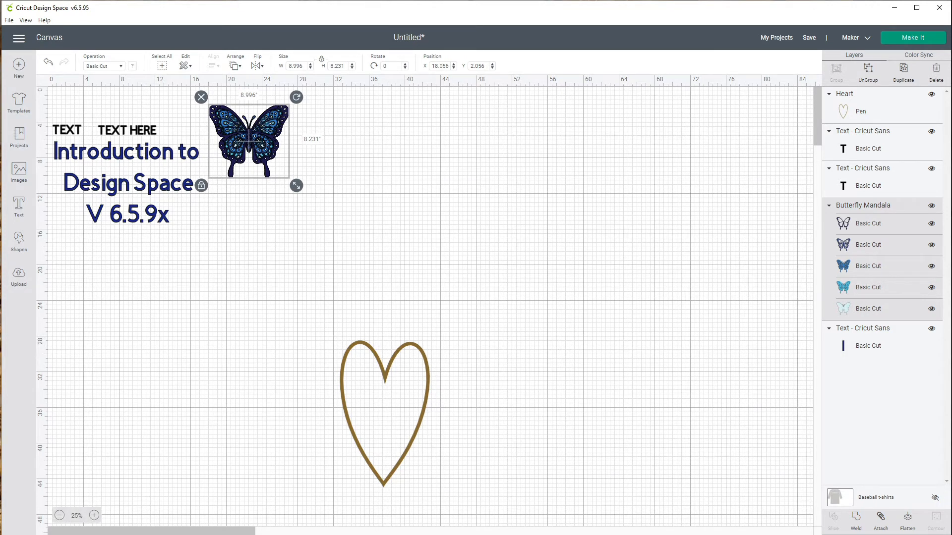
scroll(248, 140, up, 2)
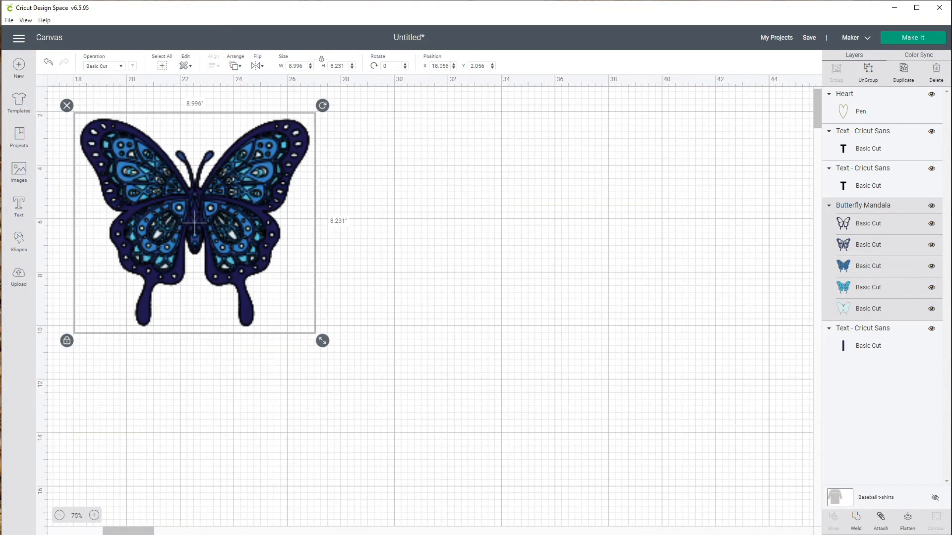
scroll(195, 224, up, 1)
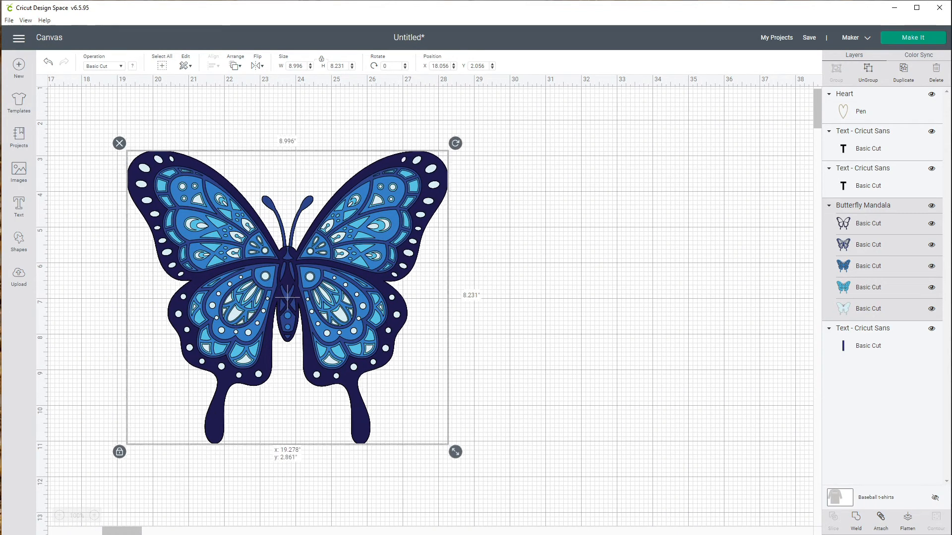
drag(287, 298, 298, 275)
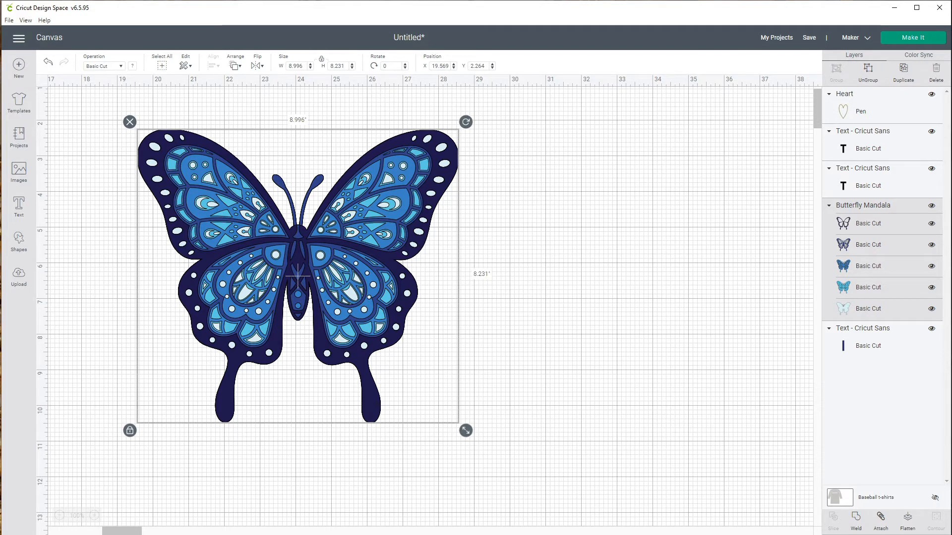
key(Escape)
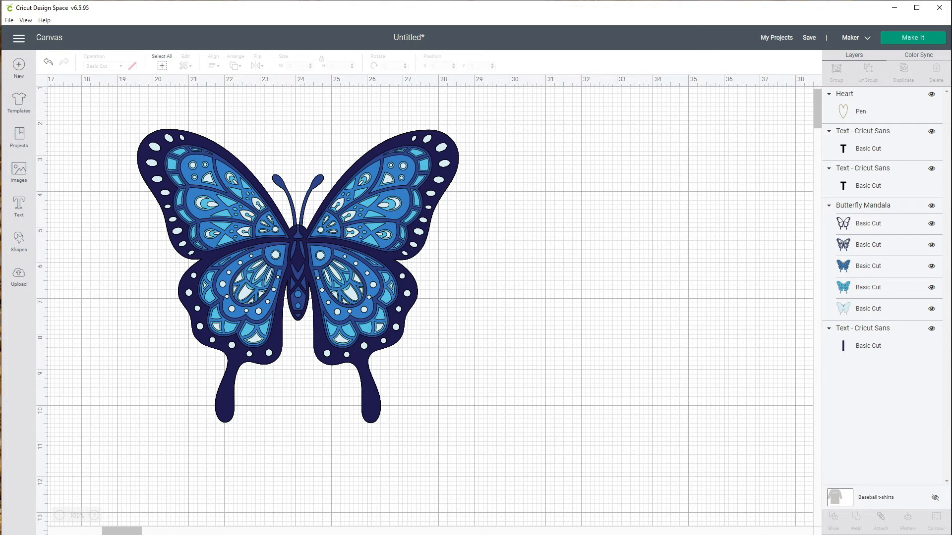
- Toggle through the canvas grid display options
key(ctrl+')
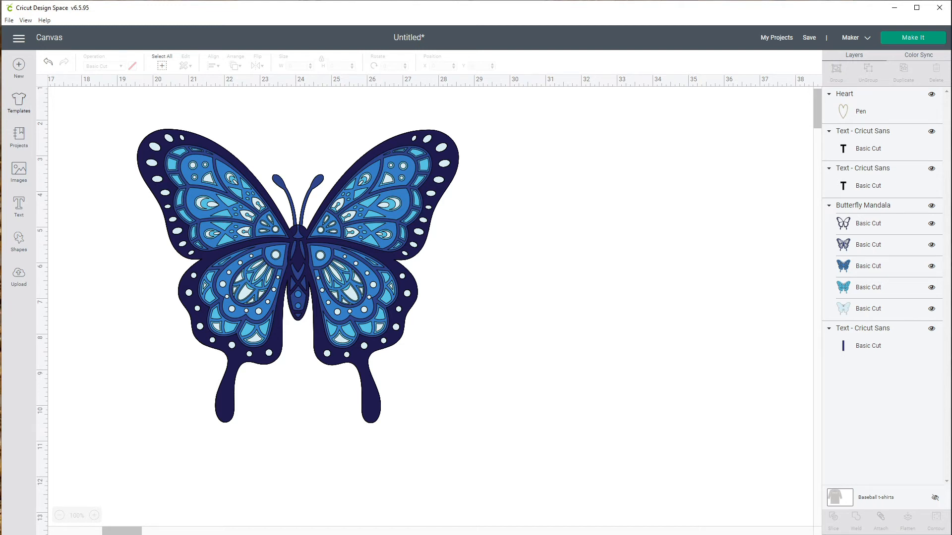
key(ctrl+')
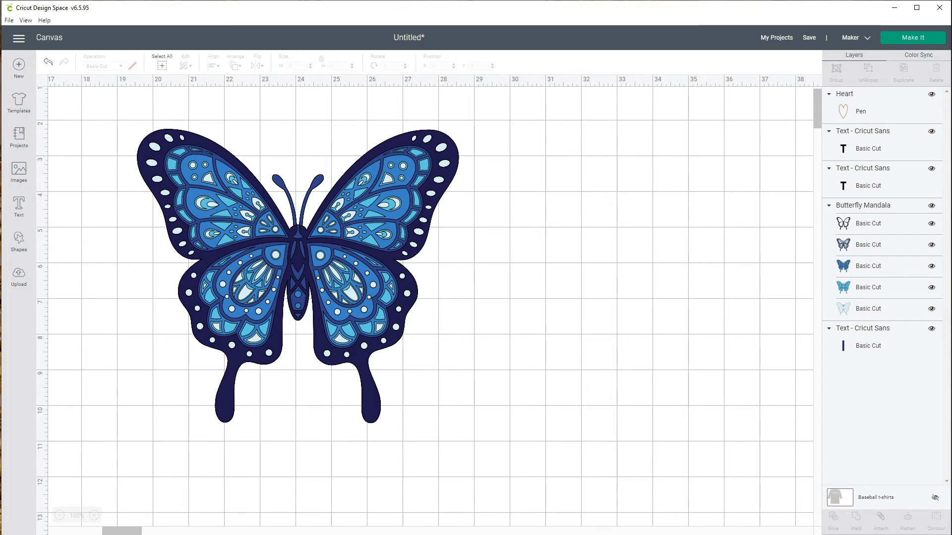
key(ctrl+')
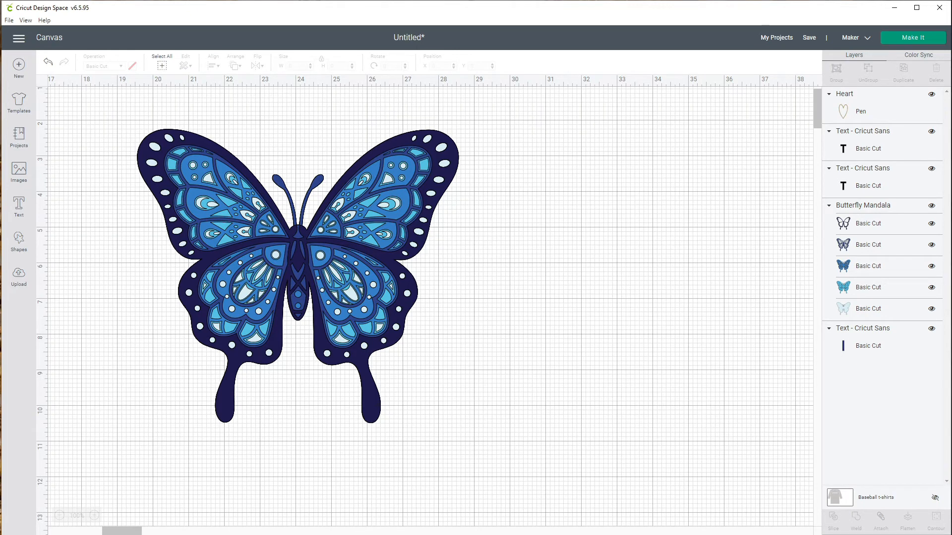
key(ctrl+')
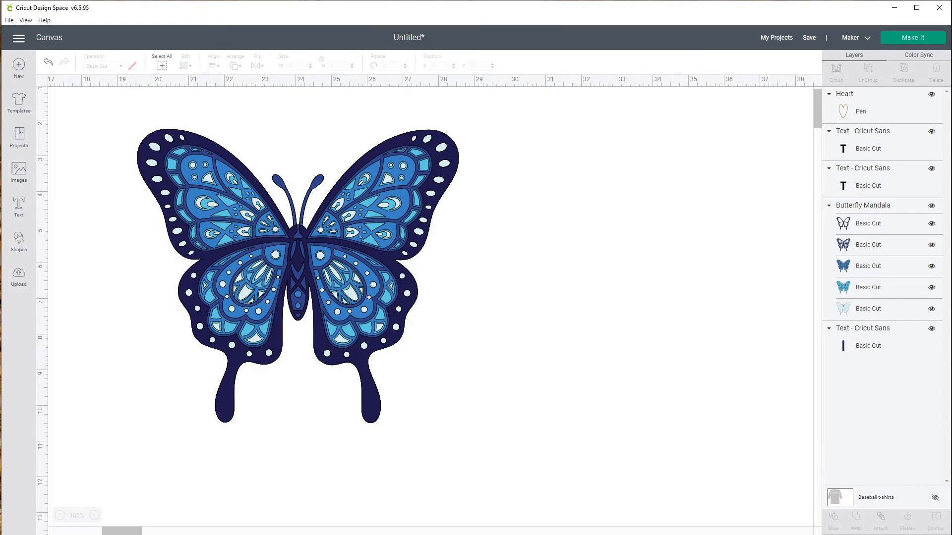
key(ctrl+')
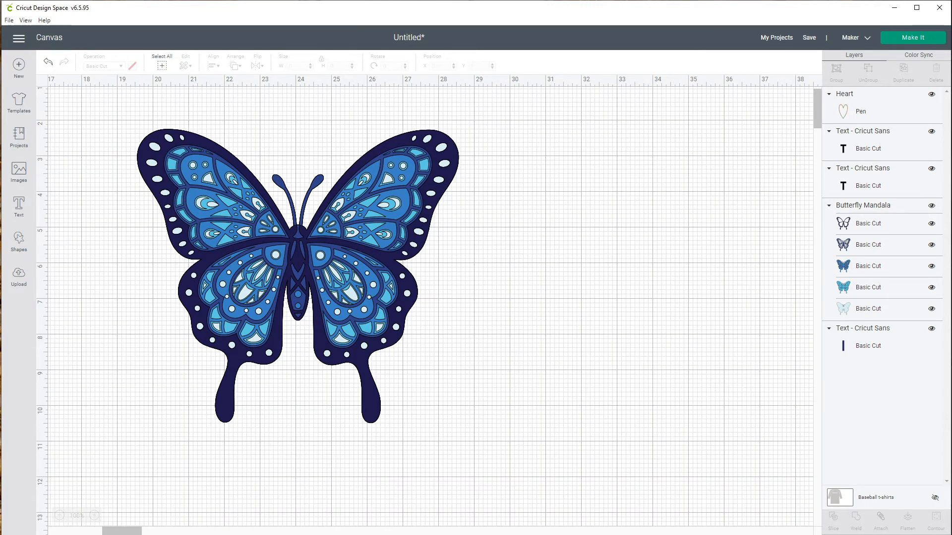
- Flip the butterfly vertically and then flip it back
click(298, 275)
drag(298, 275, 270, 269)
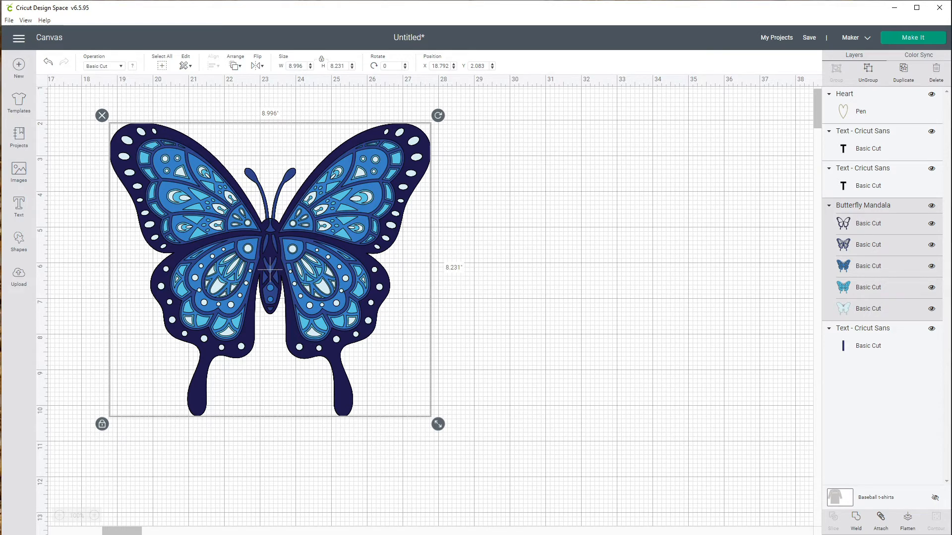
click(257, 66)
click(285, 92)
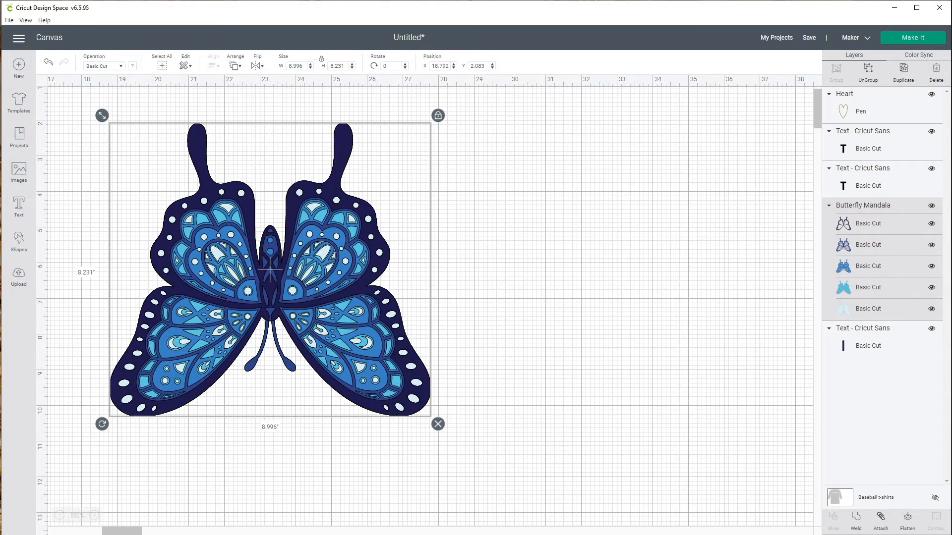
click(257, 65)
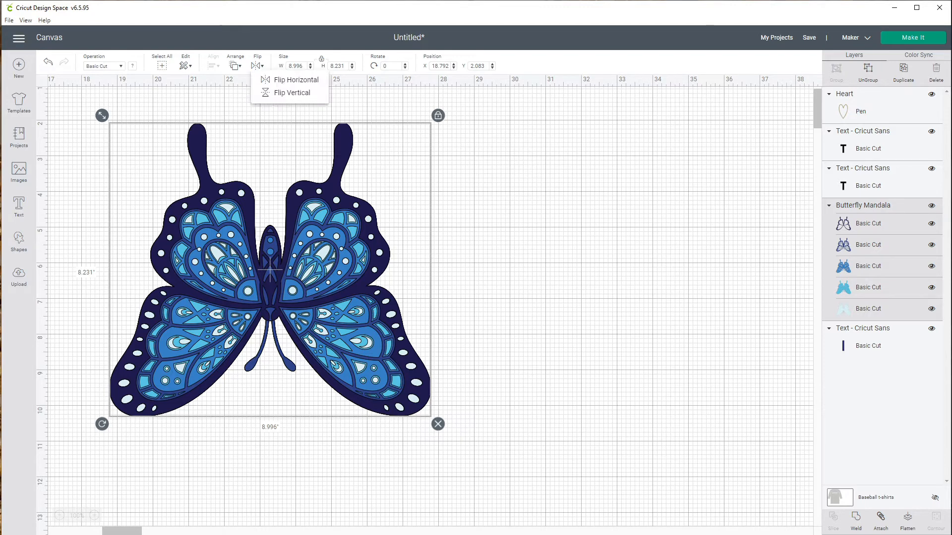
click(292, 93)
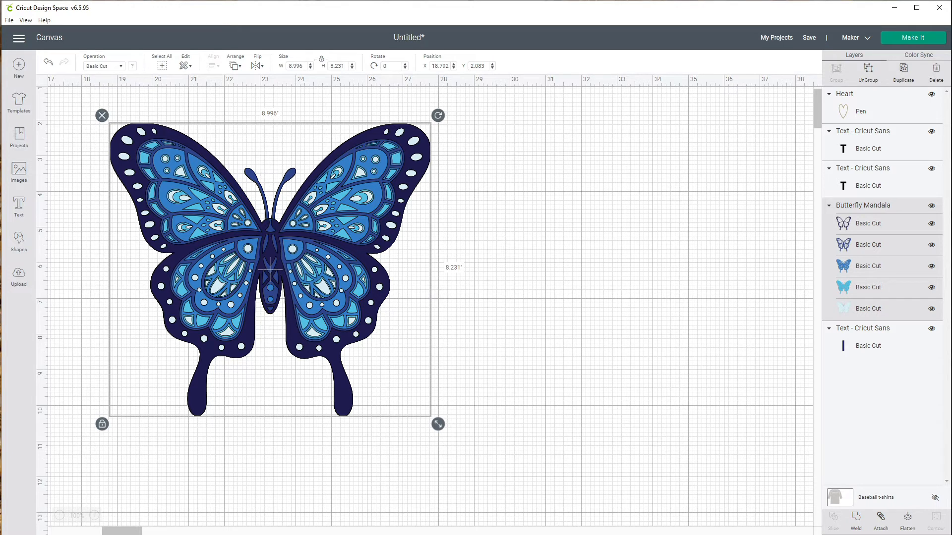
- Ungroup the butterfly and drag its five colour layers apart across the canvas
drag(271, 270, 323, 279)
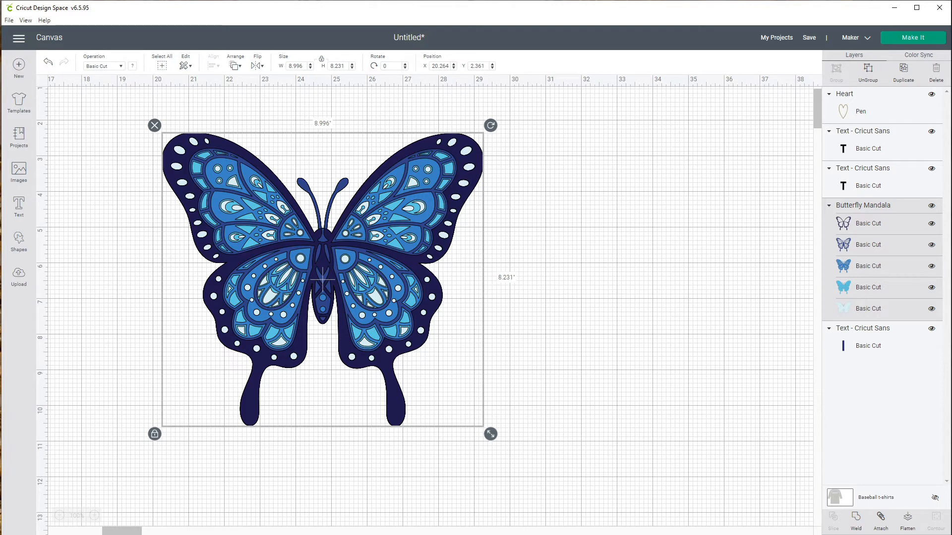
key(ctrl+shift+g)
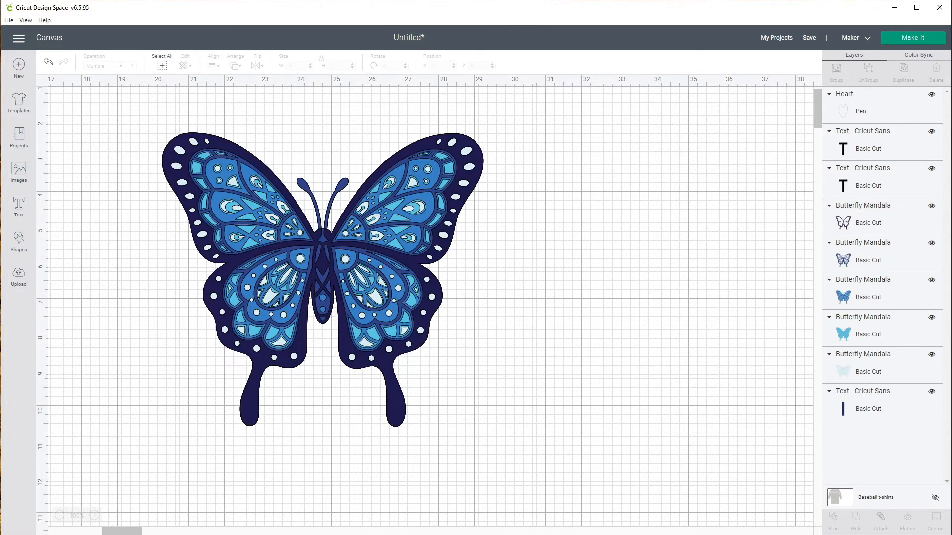
click(323, 278)
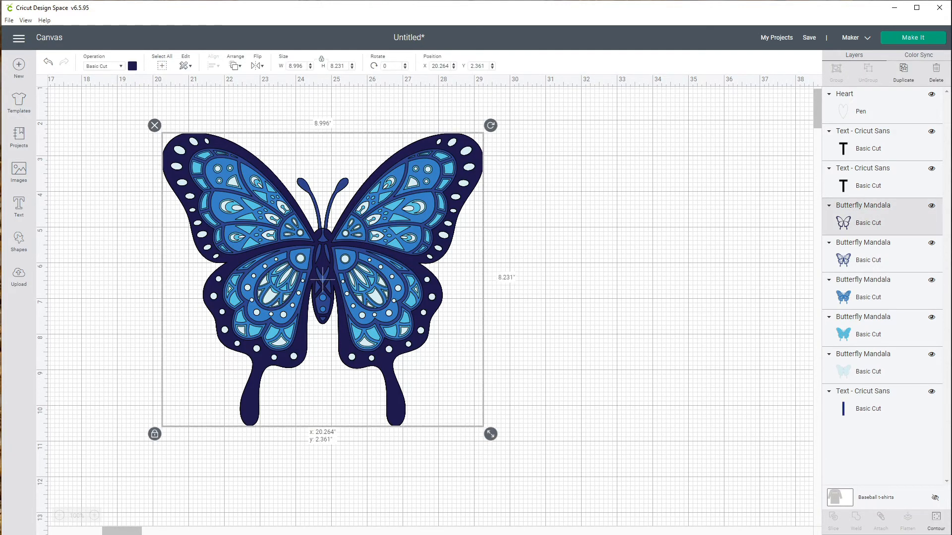
drag(323, 279, 638, 266)
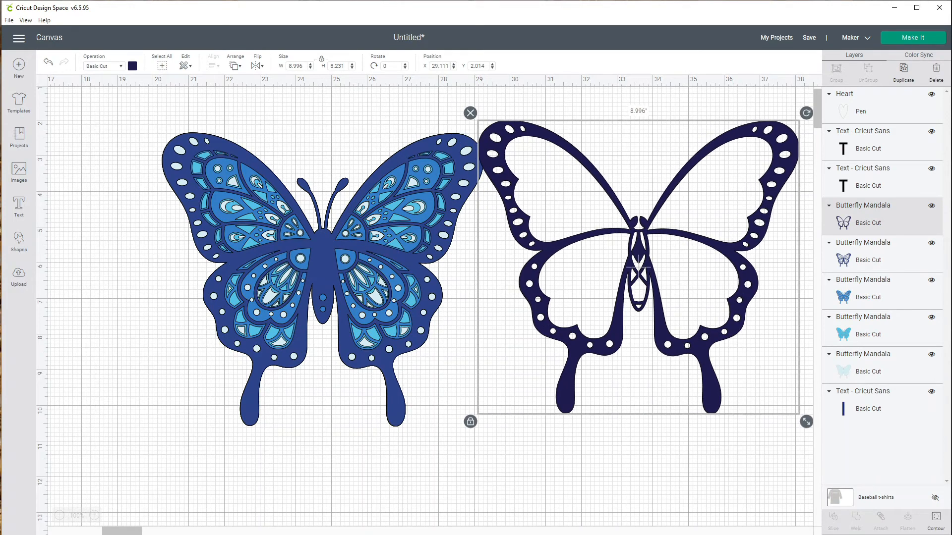
drag(322, 279, 642, 450)
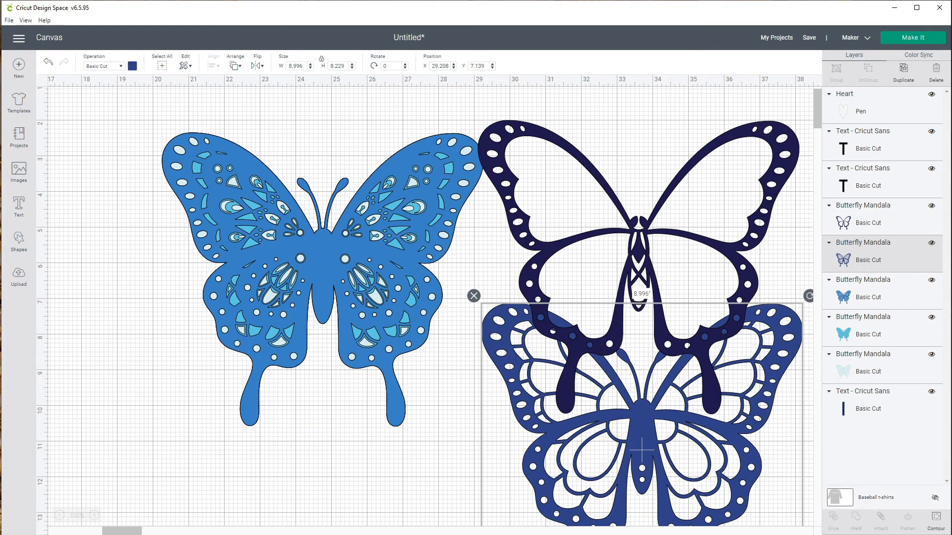
drag(322, 279, 208, 468)
drag(322, 279, 200, 263)
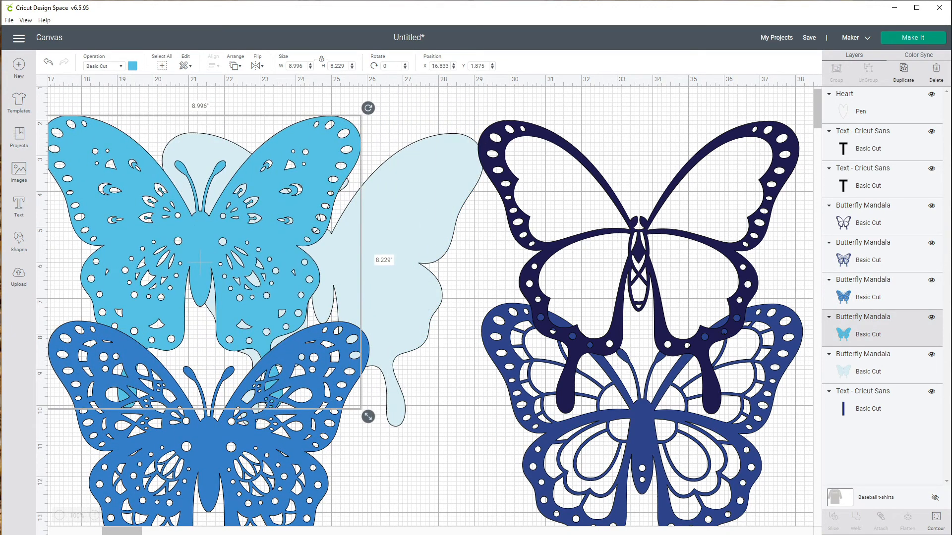
drag(325, 279, 445, 319)
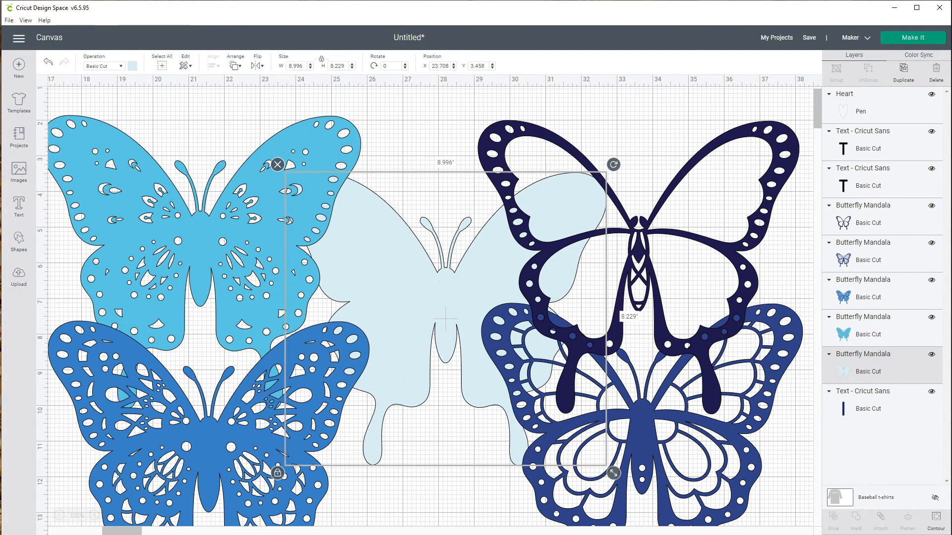
drag(210, 469, 271, 385)
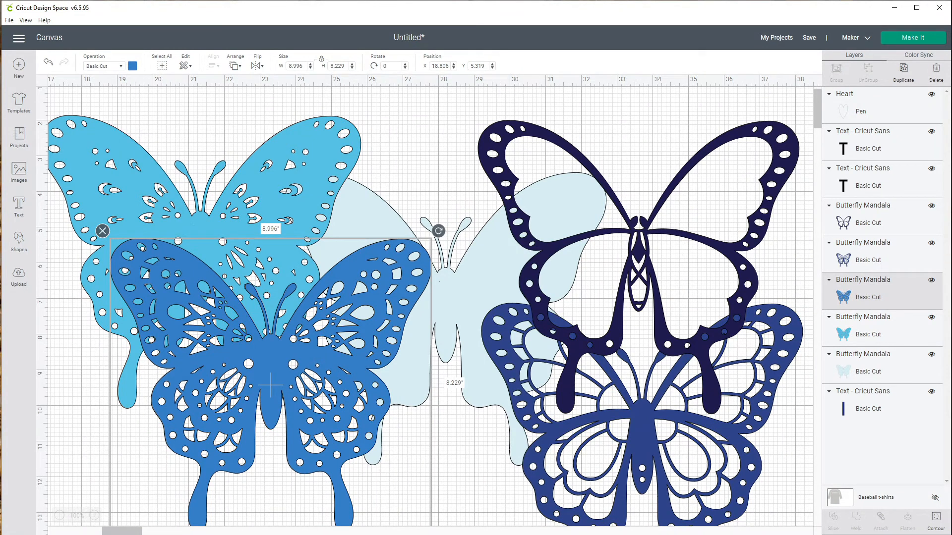
- Select all the butterfly layers and use Color Sync to recolour the palest layer dark navy
key(Escape)
drag(129, 99, 681, 457)
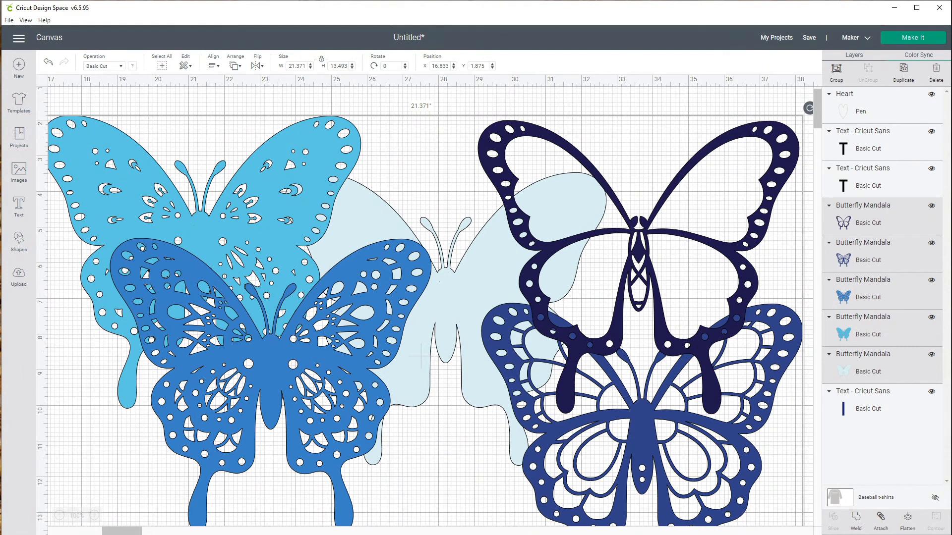
click(918, 55)
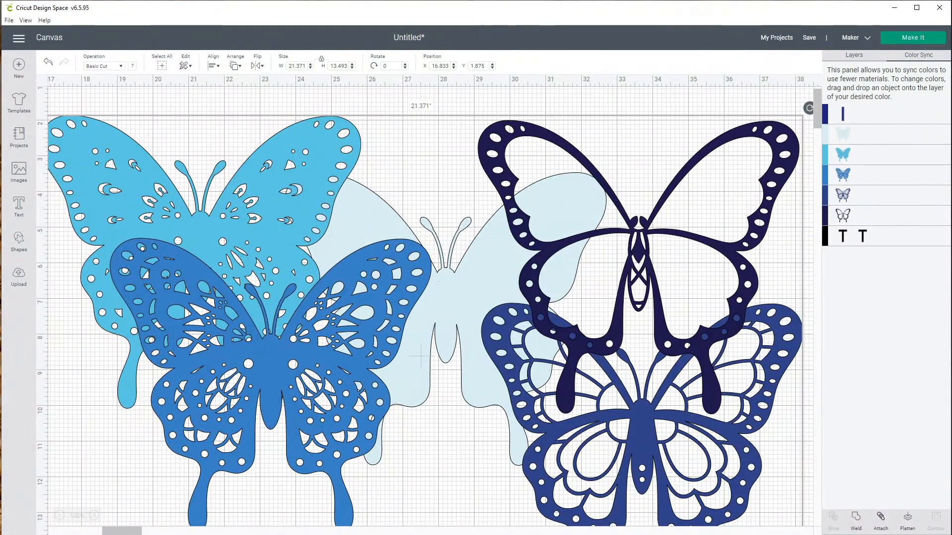
drag(826, 133, 858, 214)
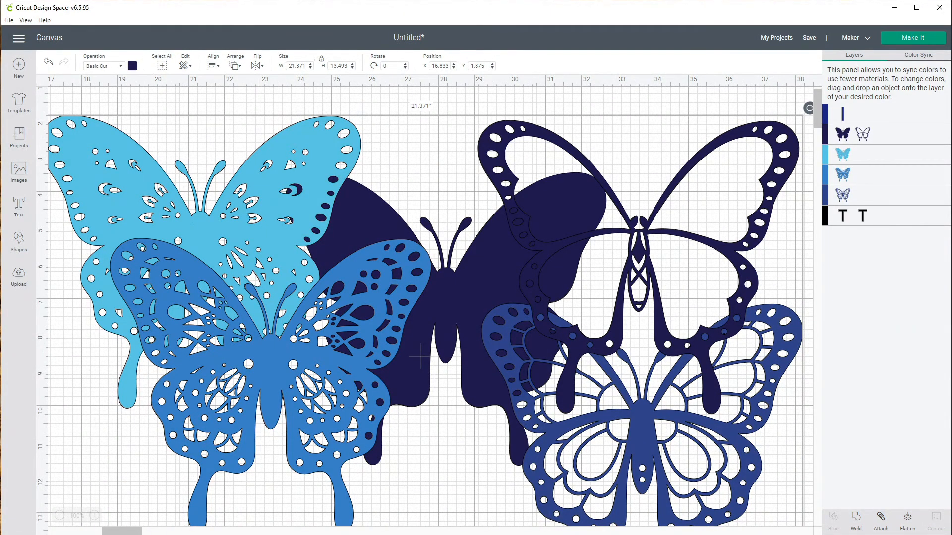
click(854, 55)
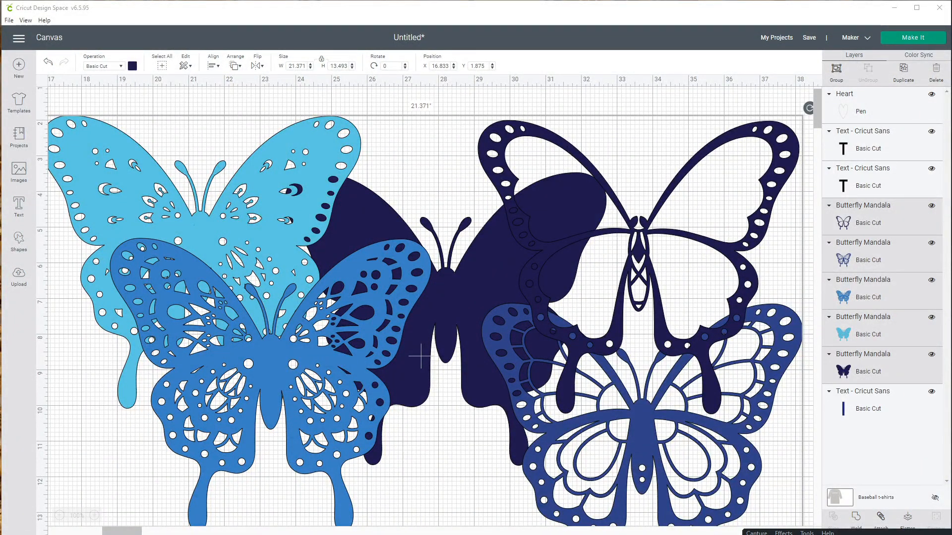
- Select every butterfly layer except the light cyan one and move them right, to about X 26.8 inches
click(421, 148)
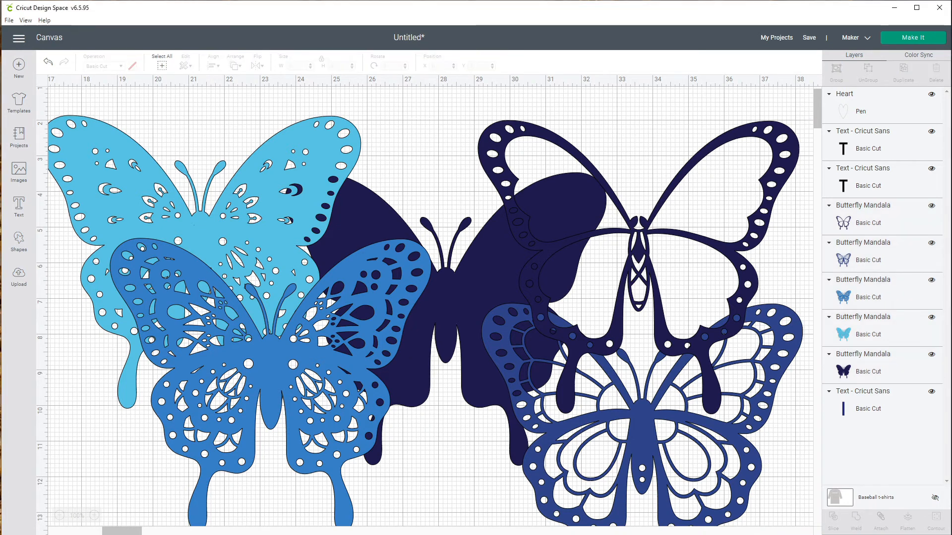
click(638, 266)
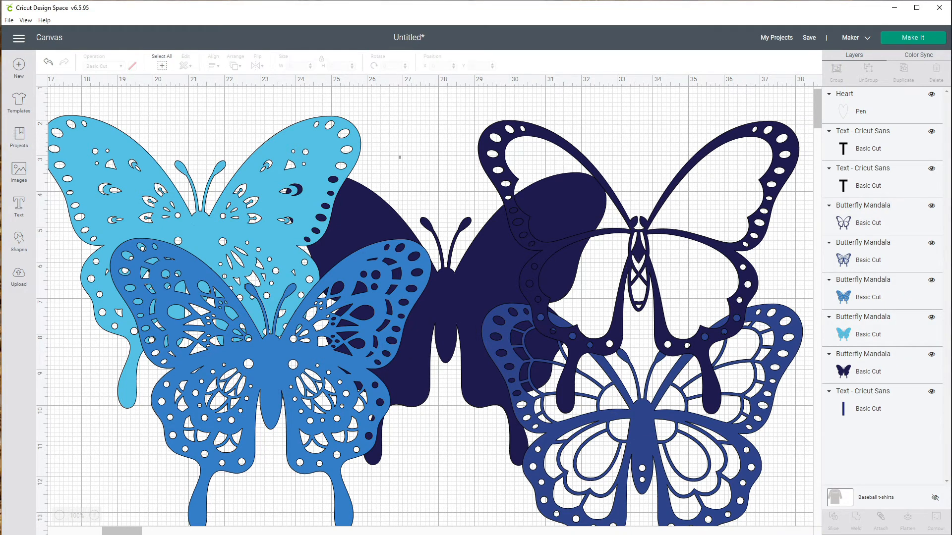
drag(398, 155, 656, 348)
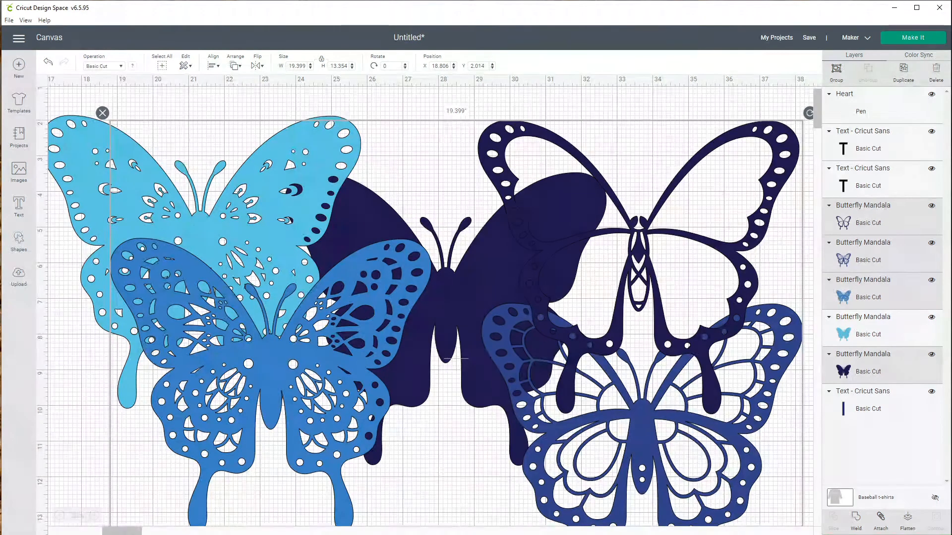
scroll(425, 316, up, 1)
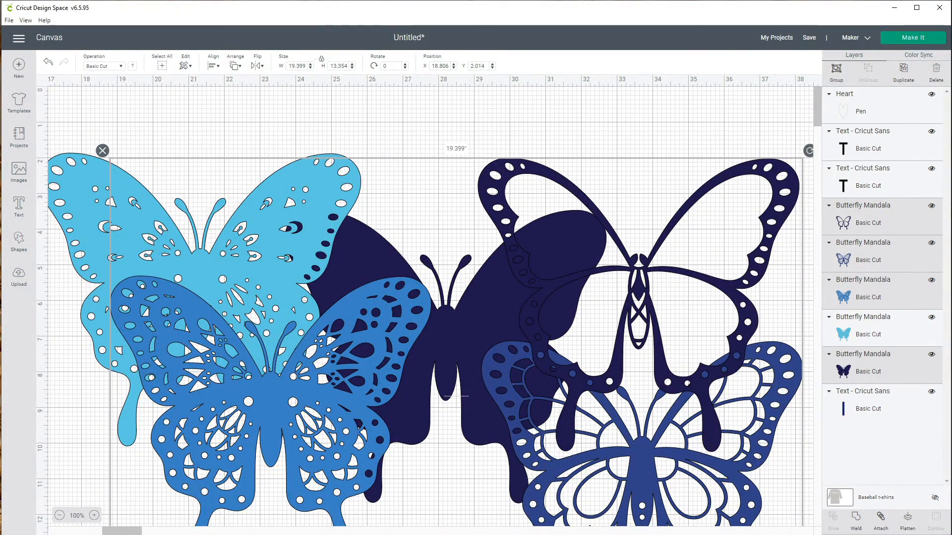
click(59, 515)
click(60, 516)
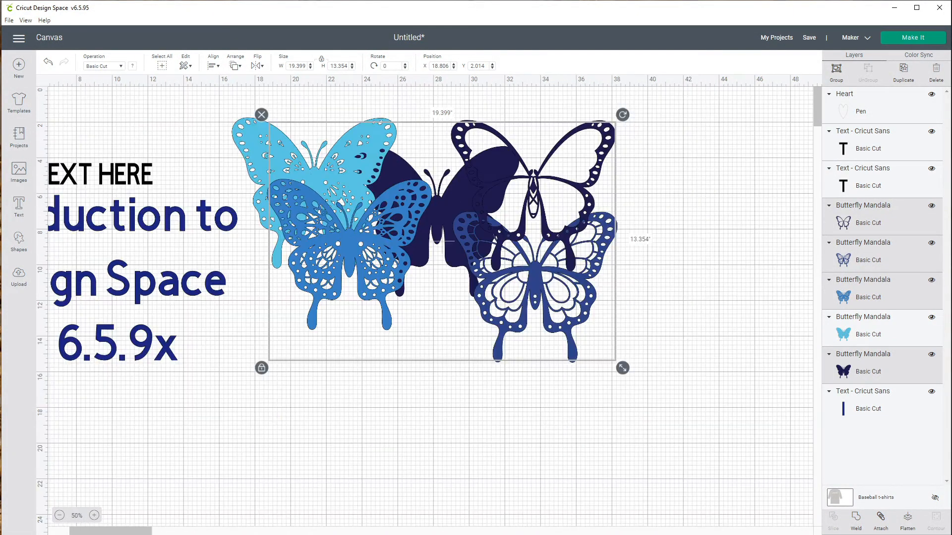
drag(436, 223, 579, 224)
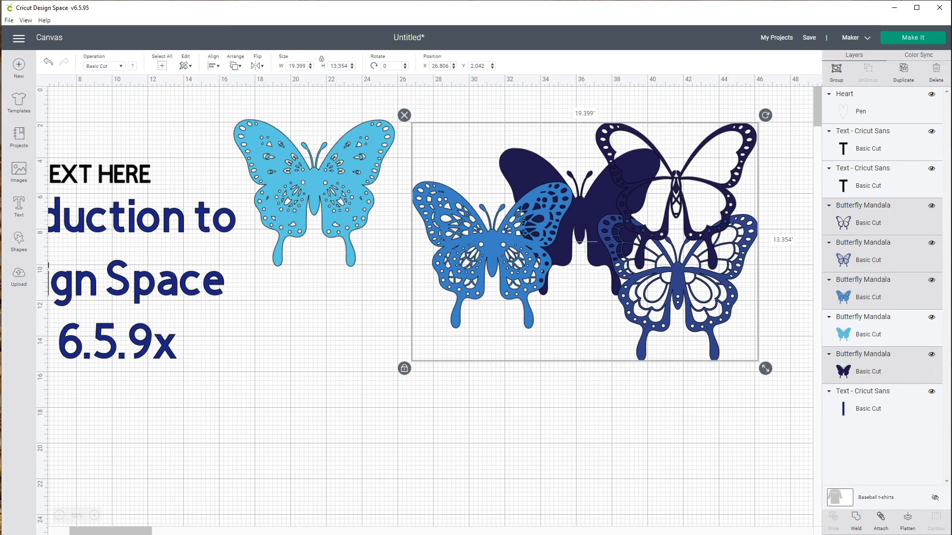
- Move the light cyan butterfly lower and enlarge it to about 14.7 by 13.5 inches
drag(313, 190, 341, 352)
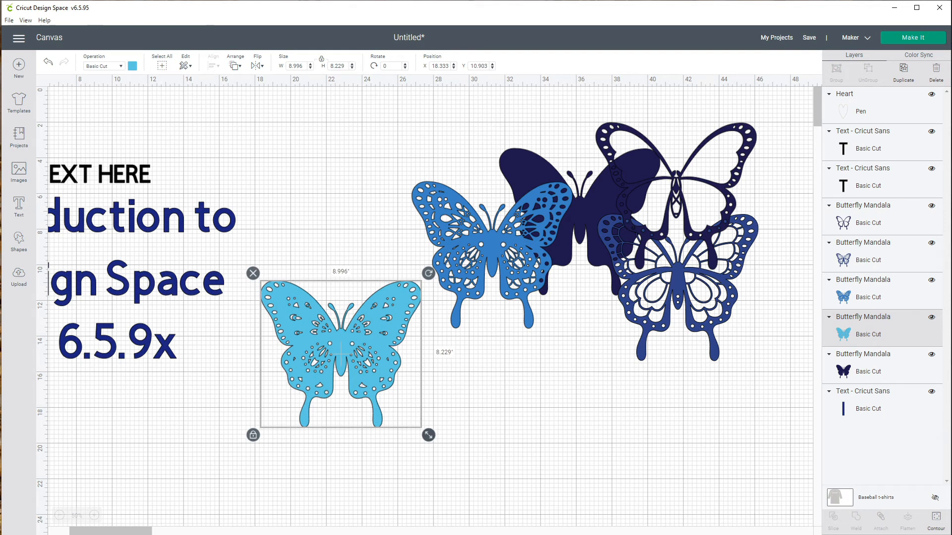
drag(428, 435, 530, 524)
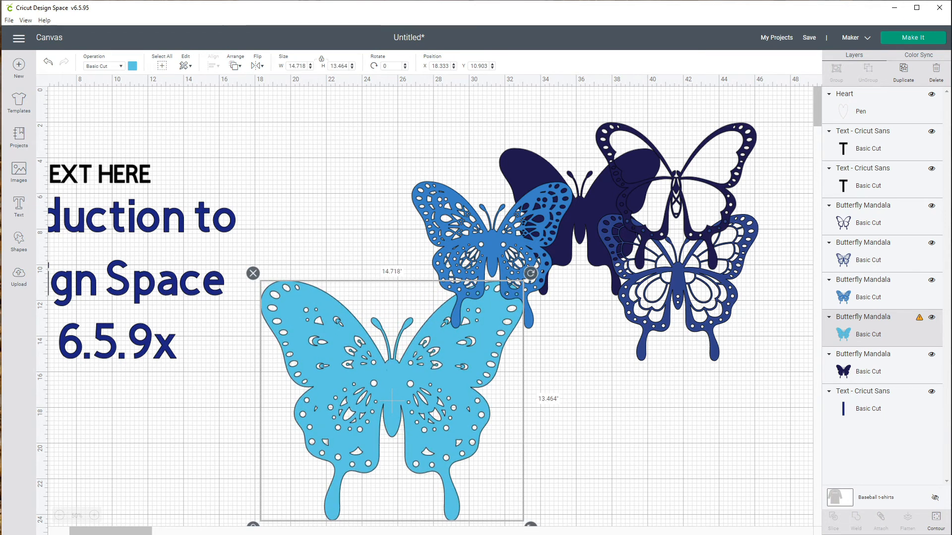
drag(416, 397, 378, 388)
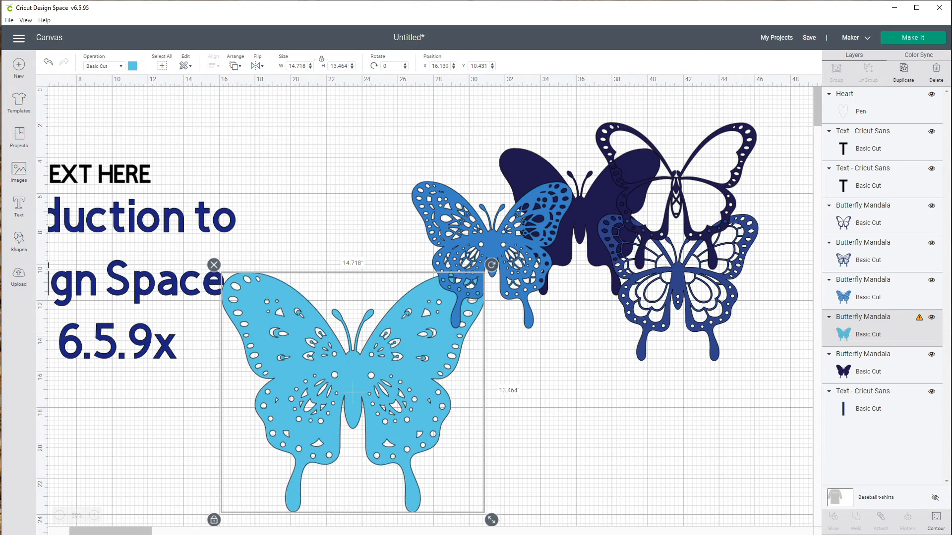
- Insert a star and place it on the cyan butterfly's body, shrunk to about 1.8 by 1.7 inches
click(18, 242)
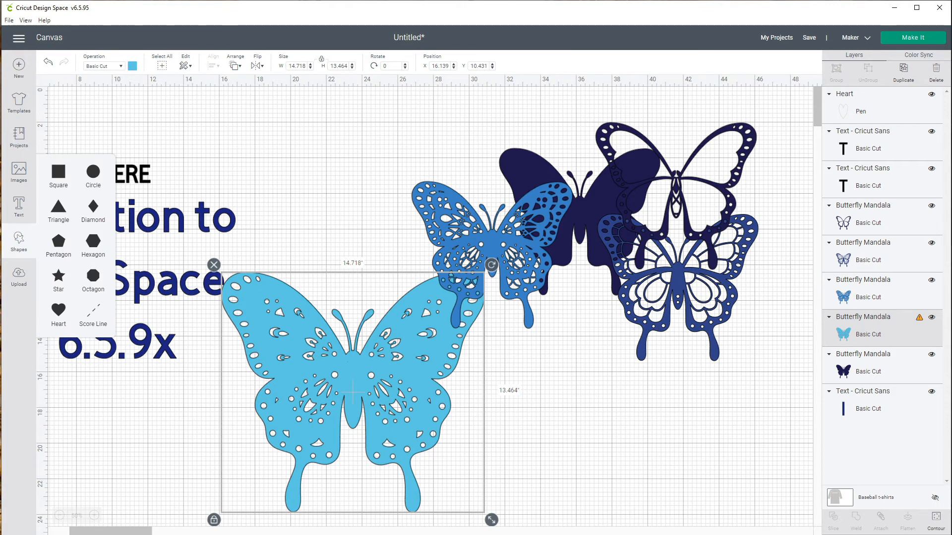
click(59, 276)
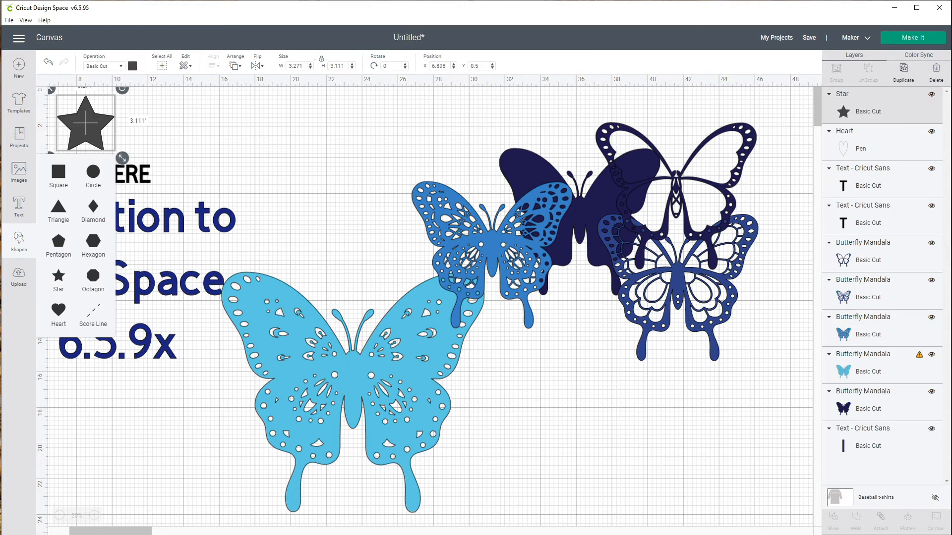
drag(85, 122, 356, 373)
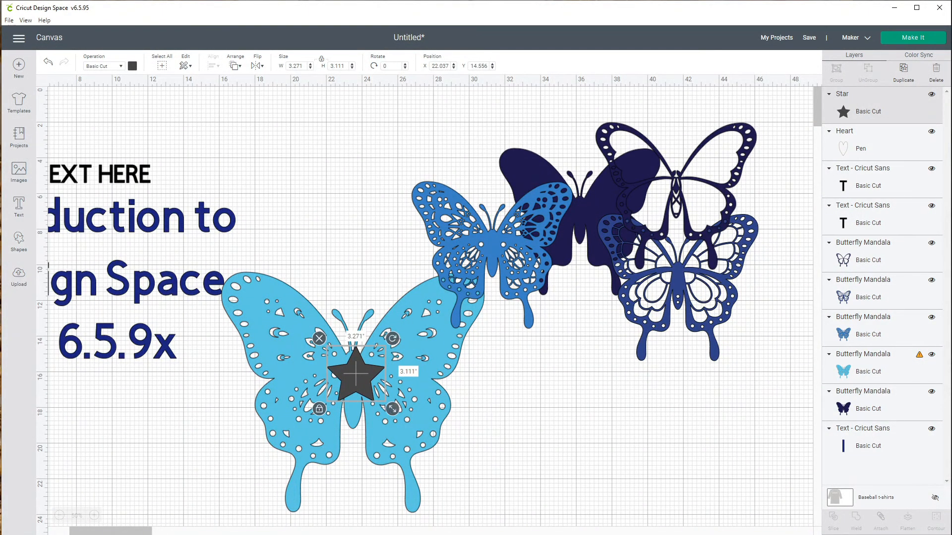
drag(393, 408, 353, 370)
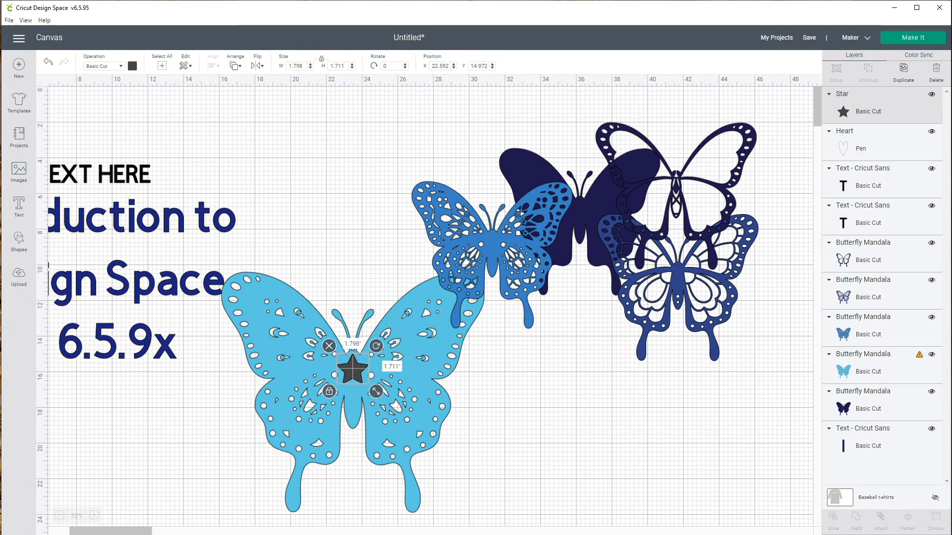
click(530, 399)
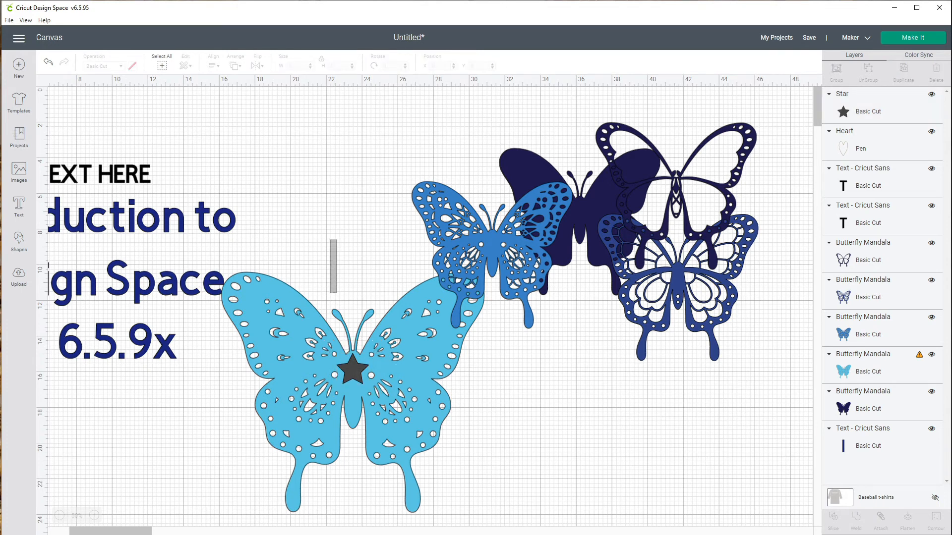
- Slice the star out of the light cyan butterfly's body and delete the leftover star pieces
click(353, 392)
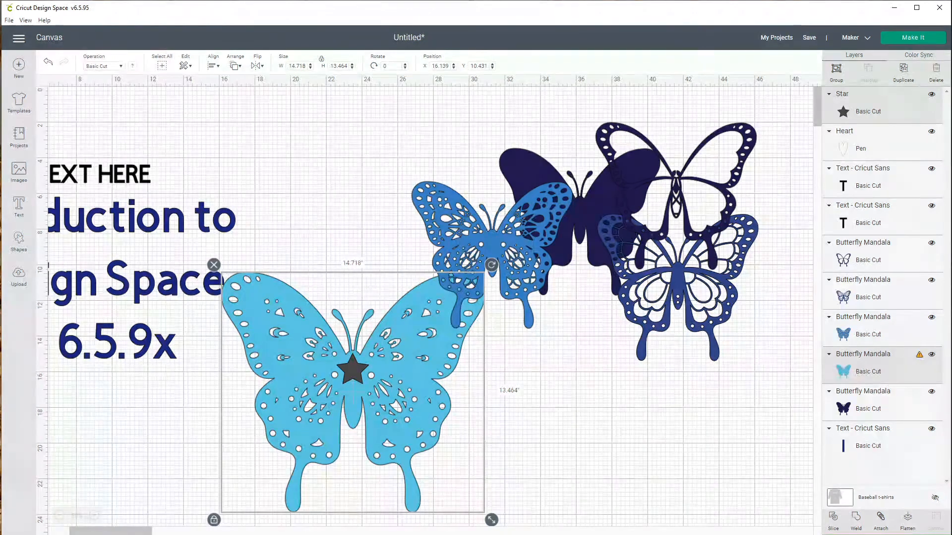
click(833, 521)
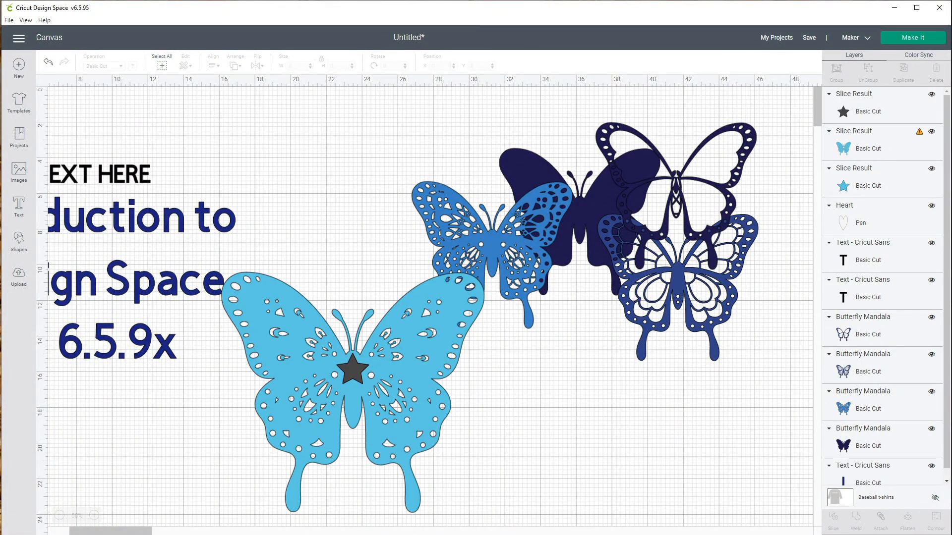
click(397, 369)
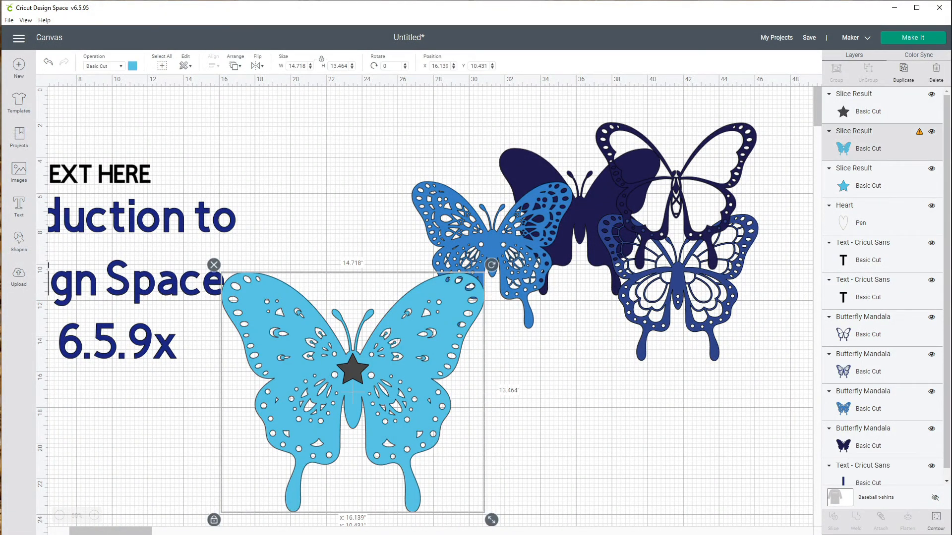
drag(397, 369, 546, 411)
drag(502, 434, 510, 436)
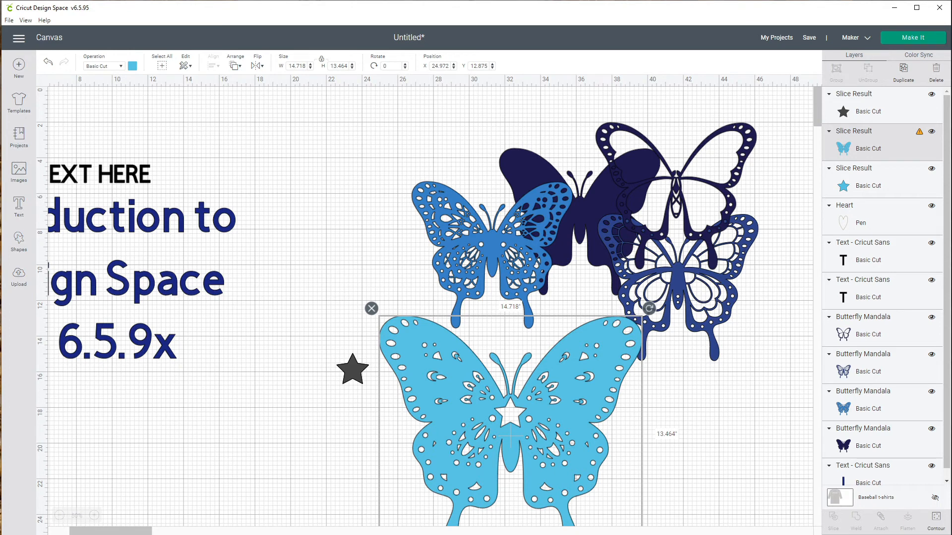
drag(332, 339, 366, 383)
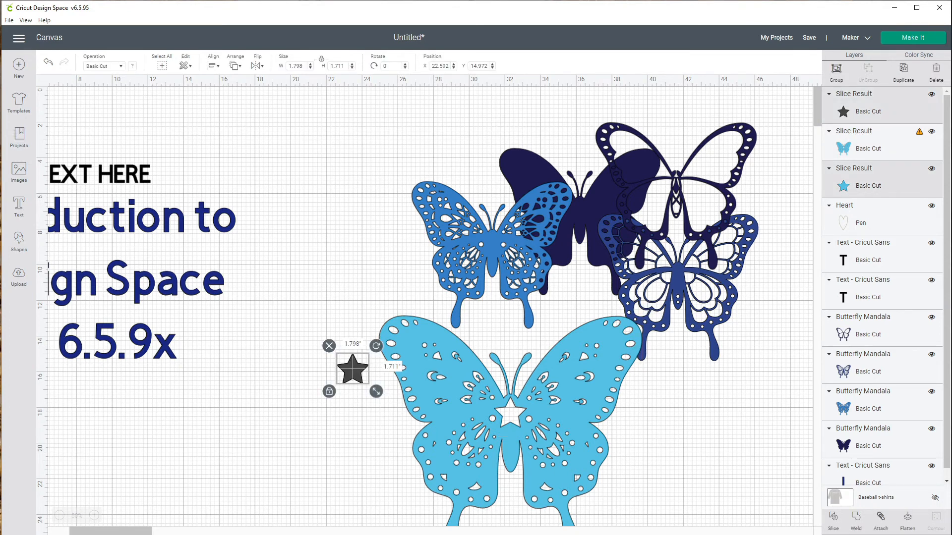
key(Delete)
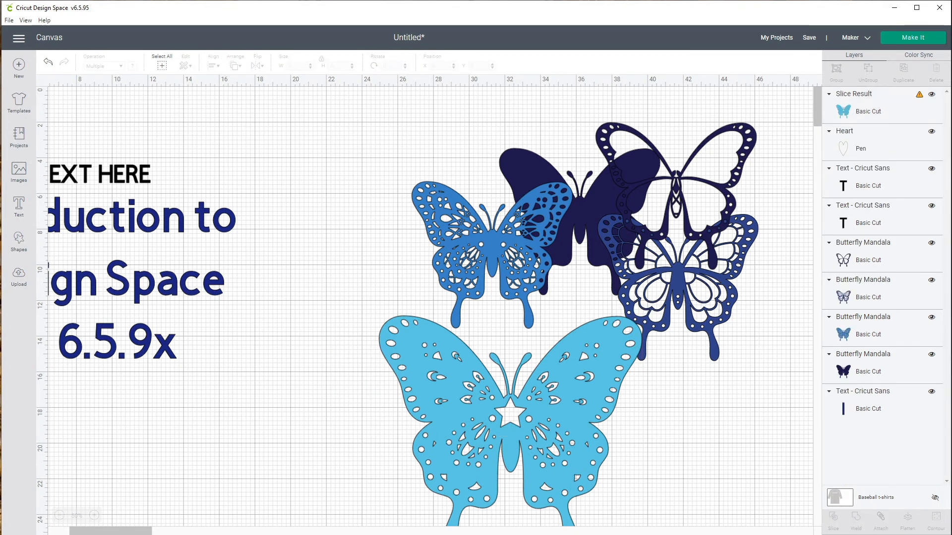
- Move the cyan butterfly left, then move it together with the blue butterfly up to about X 15.8, Y 0.7 inches
drag(510, 436, 324, 382)
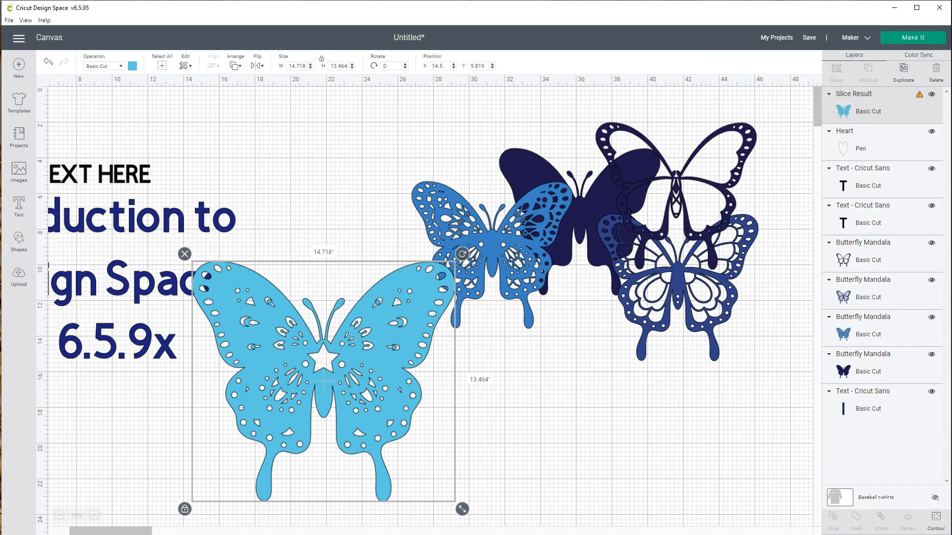
drag(357, 135, 457, 309)
drag(385, 342, 344, 347)
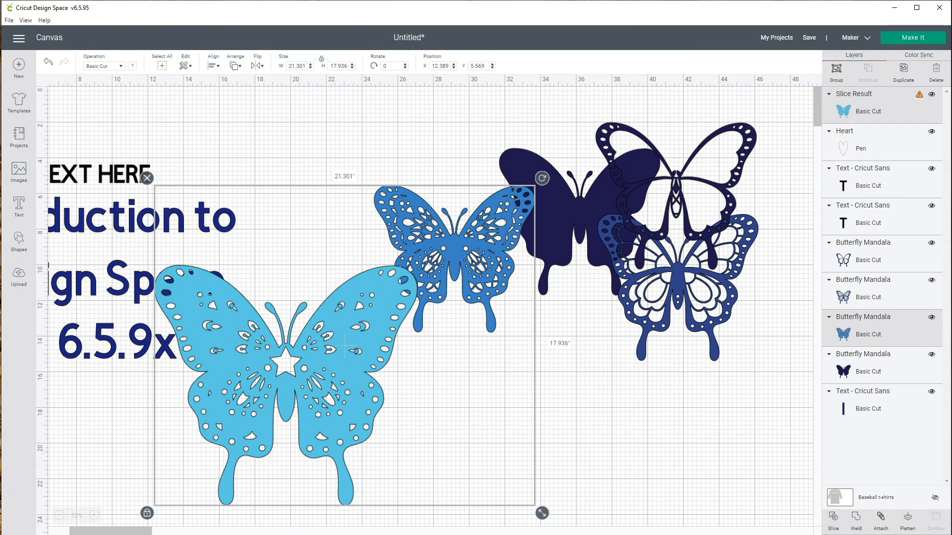
drag(344, 346, 406, 259)
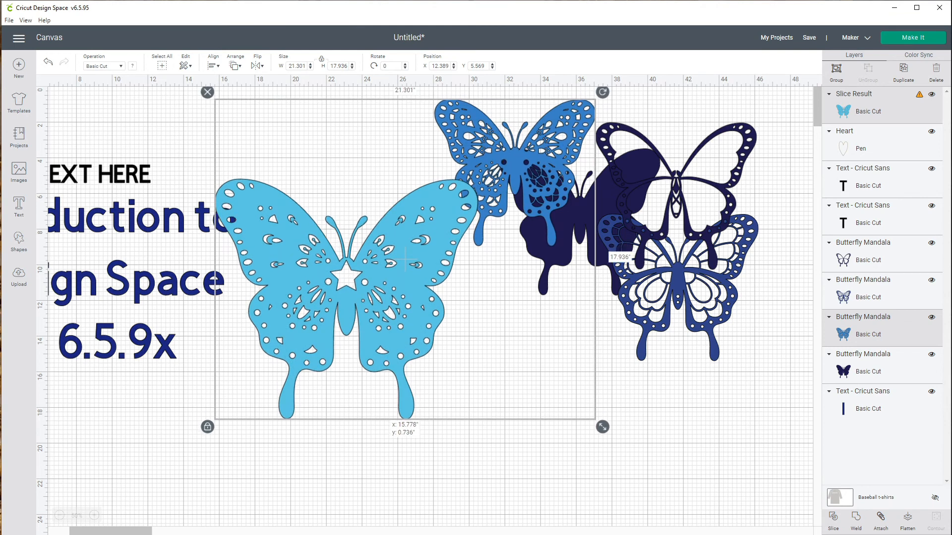
- Move the navy-and-white butterfly down to about X 36.3, Y 14.8 inches
click(678, 287)
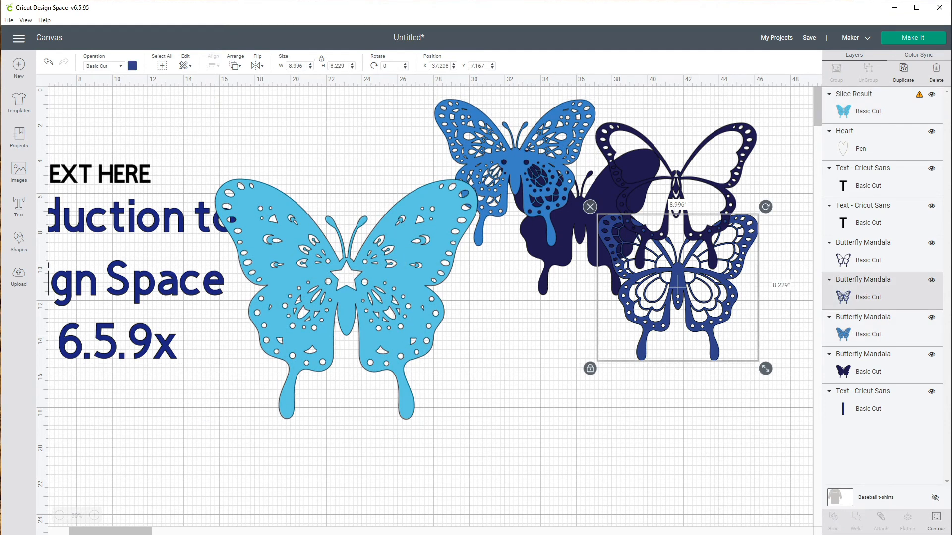
drag(678, 287, 661, 423)
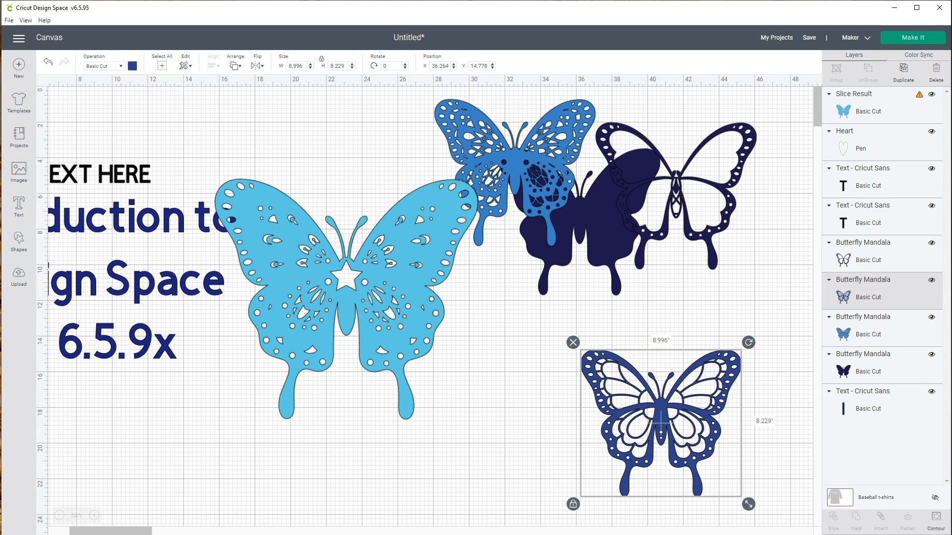
- Hide all contours of the navy-and-white butterfly and shift it slightly left
click(936, 521)
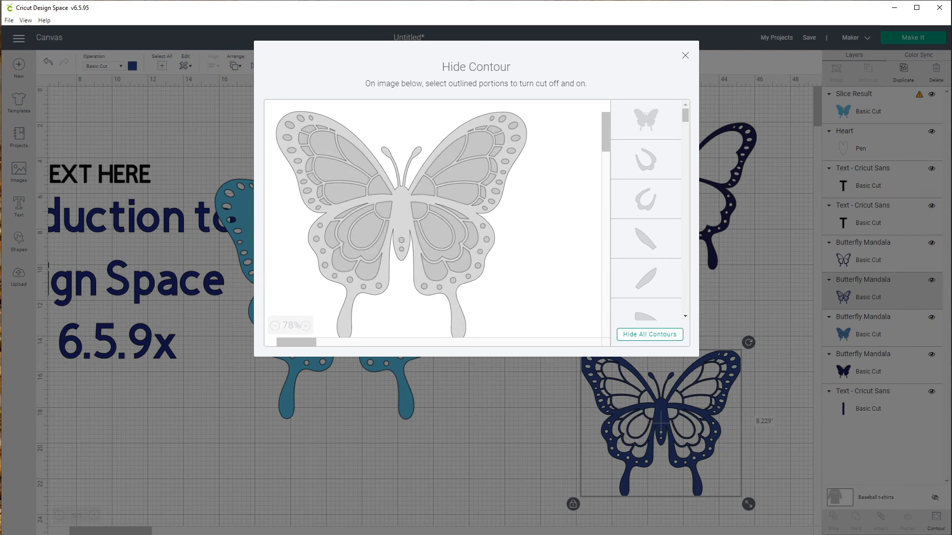
click(650, 335)
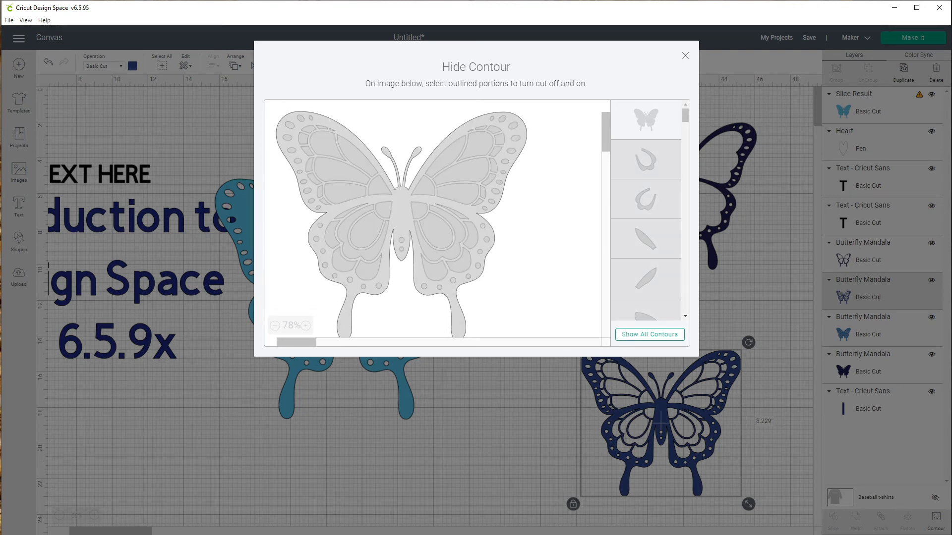
click(685, 56)
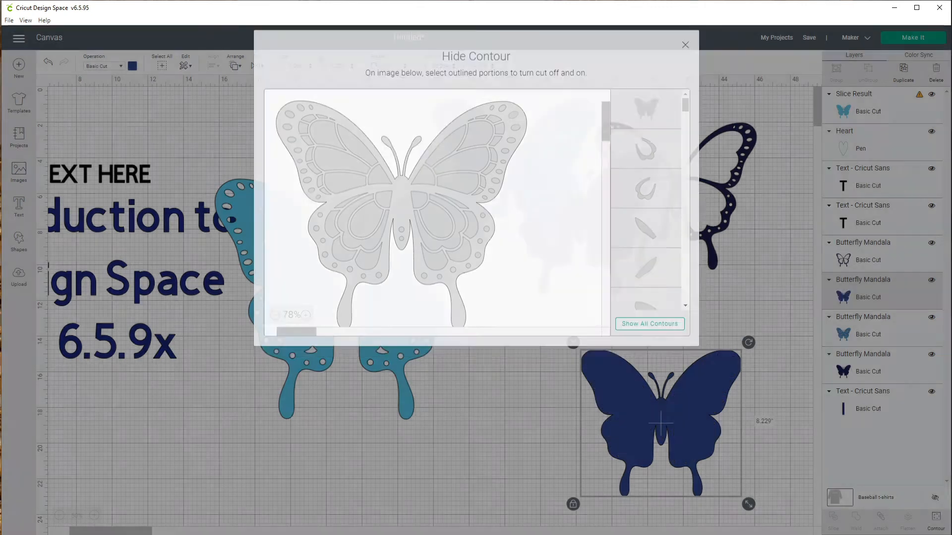
drag(661, 424, 592, 398)
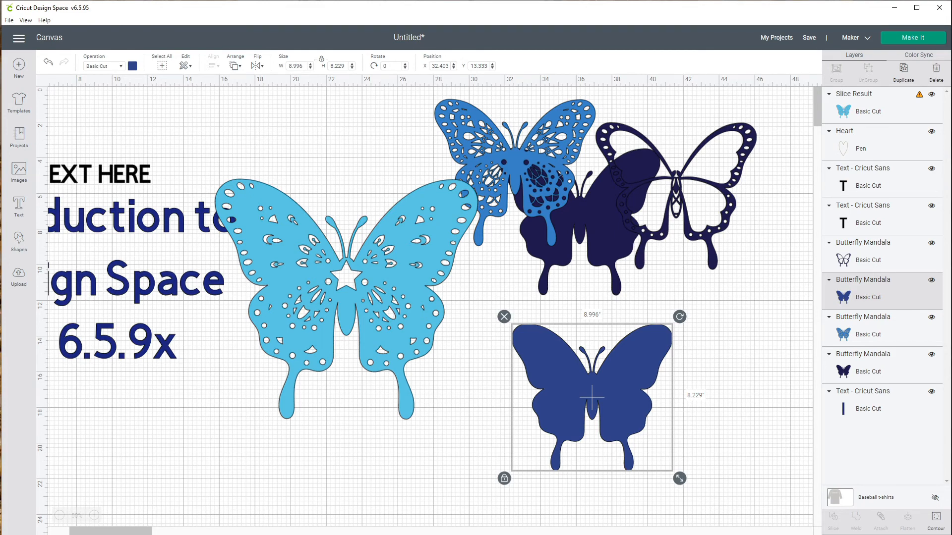
- Show all the navy butterfly's contours again, hide three inner wing contours, and move it right to about X 37.6 inches
click(936, 521)
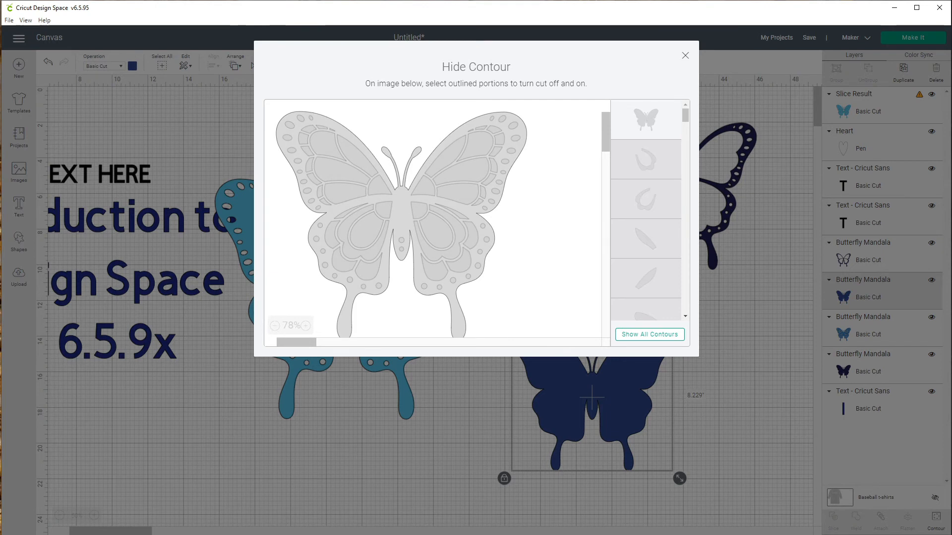
click(650, 335)
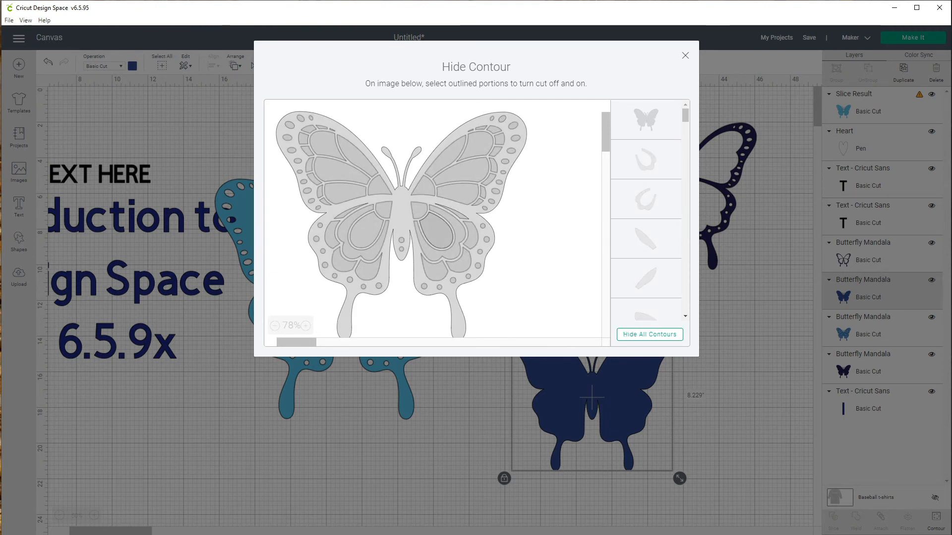
click(436, 231)
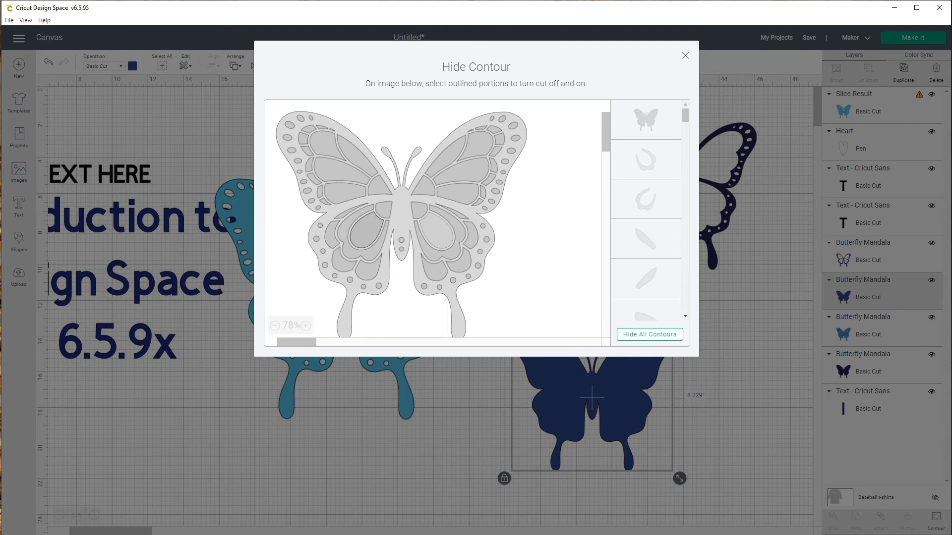
click(366, 230)
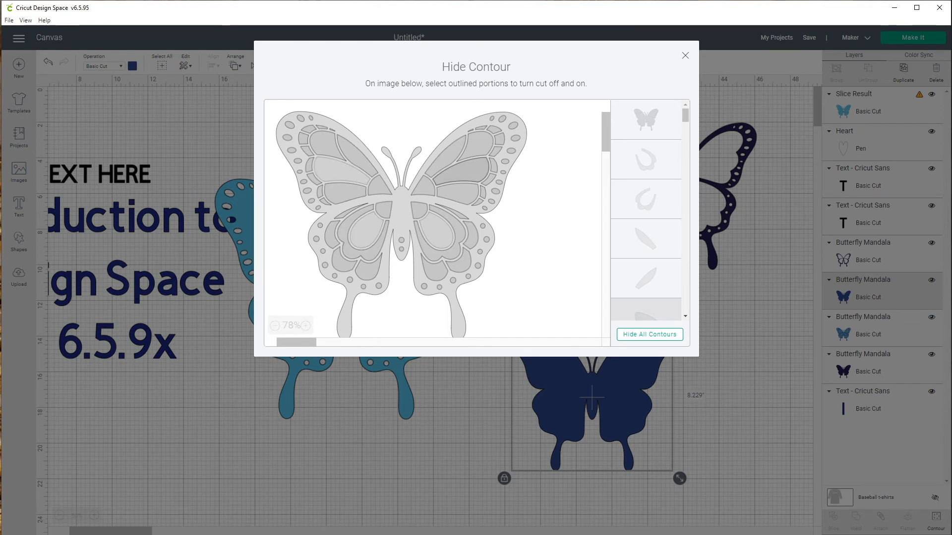
click(465, 171)
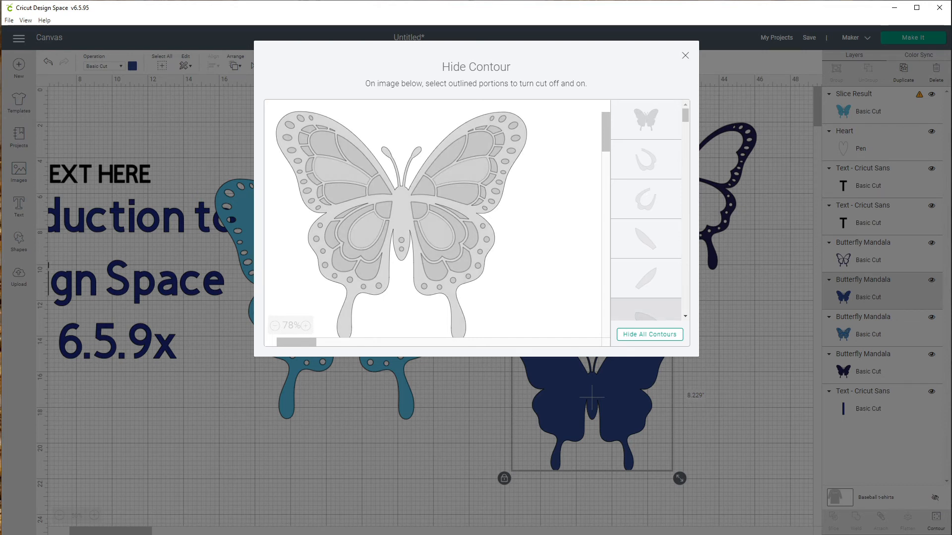
click(685, 56)
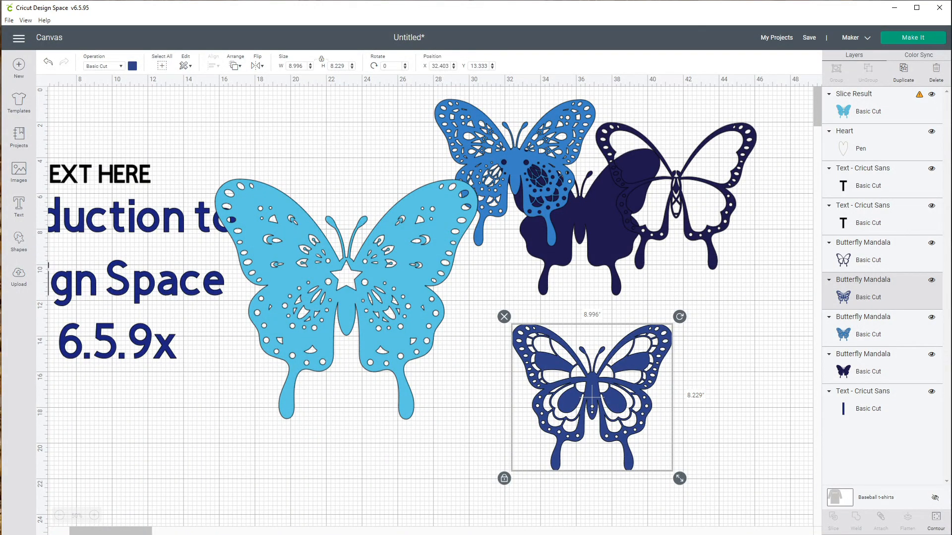
drag(592, 397, 685, 397)
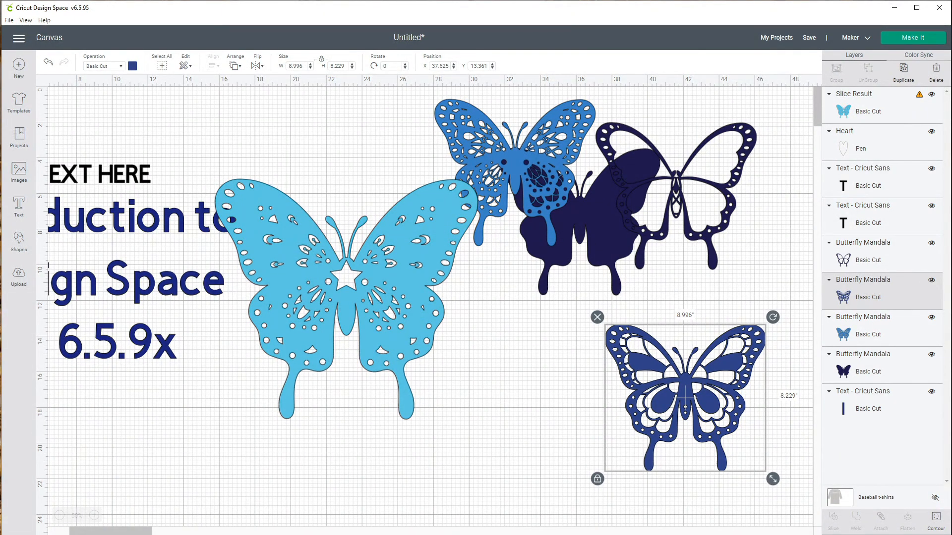
- Move the title text block down to about X 7.7, Y 14.8 inches
click(141, 281)
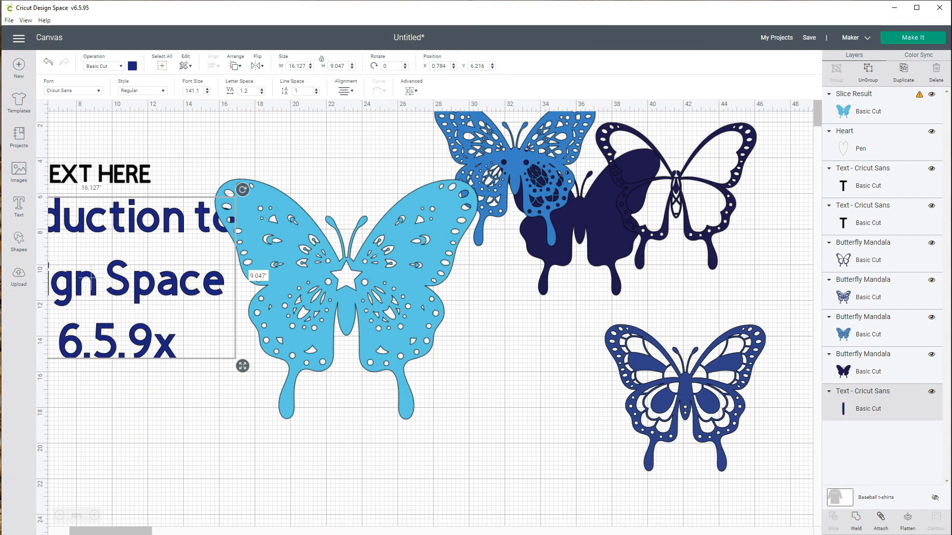
drag(90, 282, 214, 431)
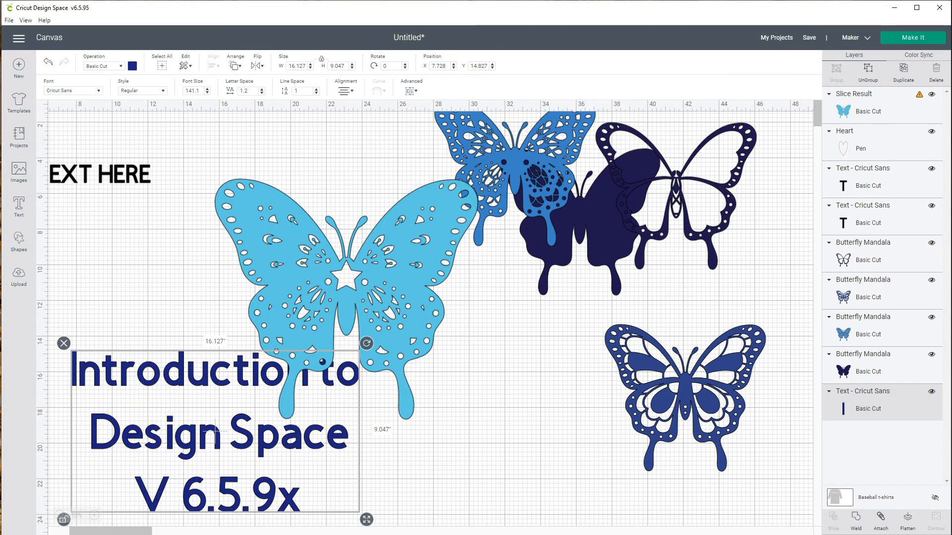
- Try the Writing style on the title text, then set its style to Italic
click(143, 91)
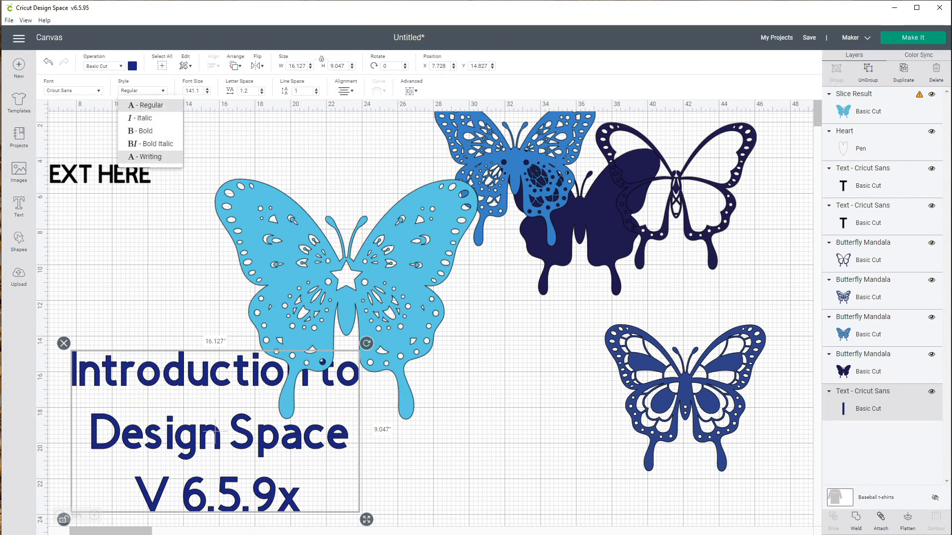
click(146, 156)
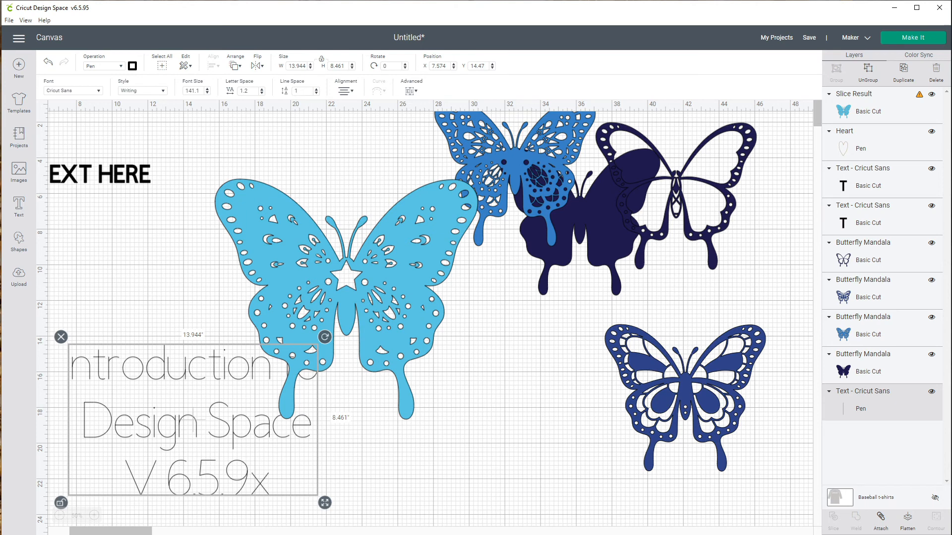
click(143, 90)
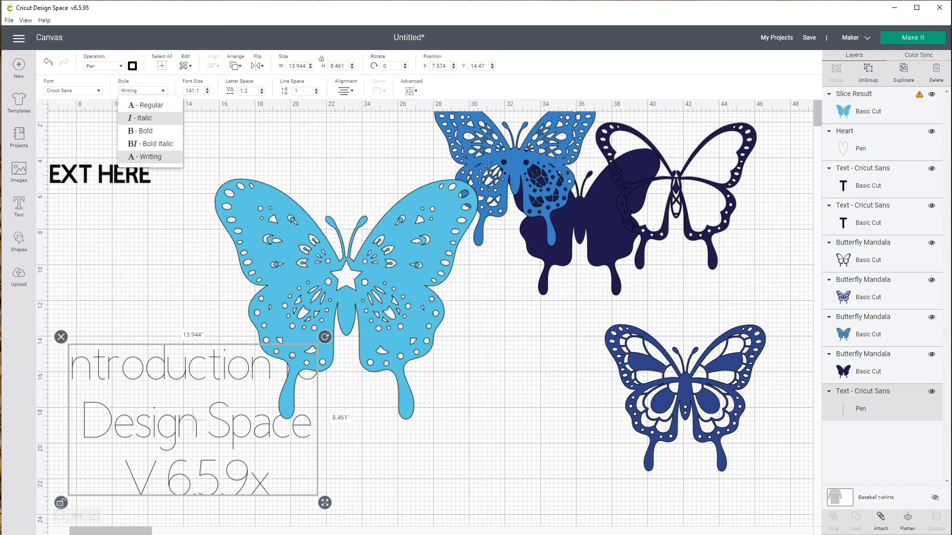
click(134, 119)
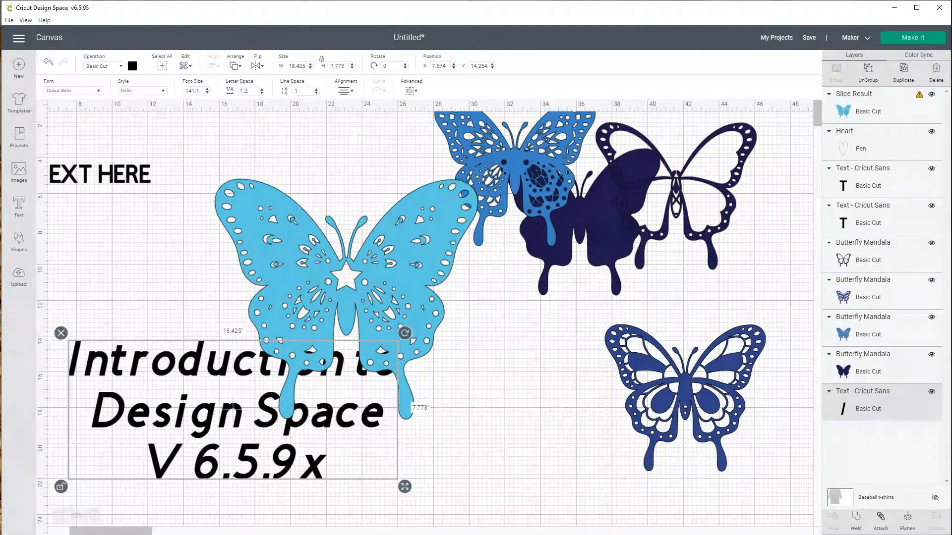
- Move the title text slightly lower and change its colour to bright blue
drag(233, 407, 227, 443)
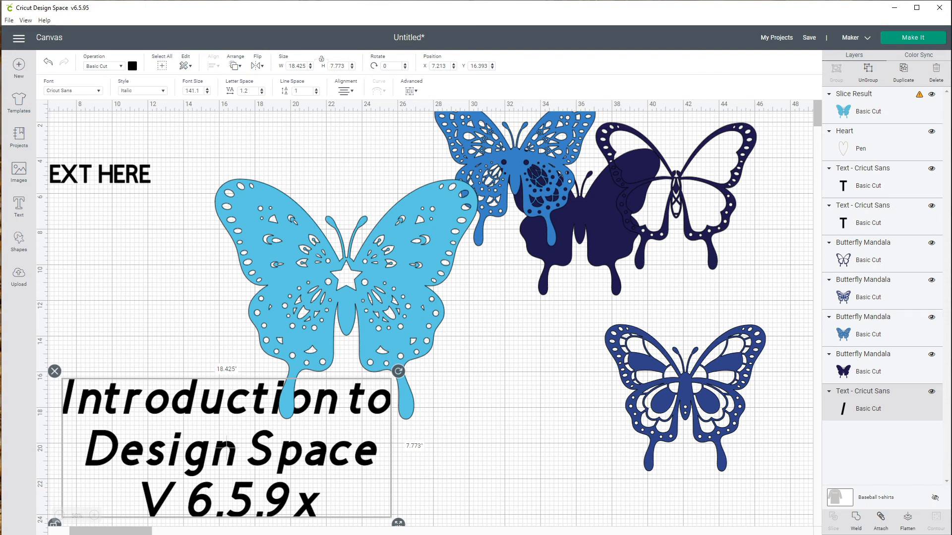
click(132, 66)
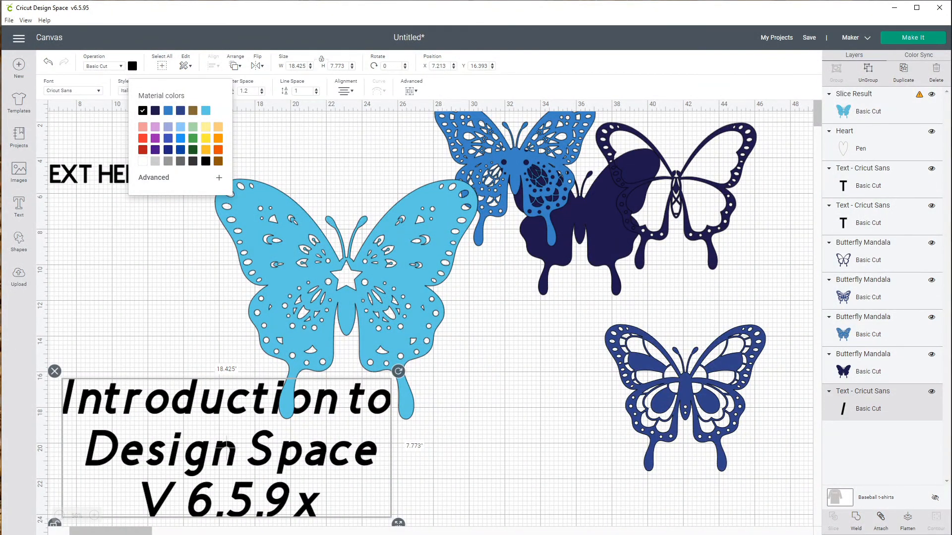
click(180, 138)
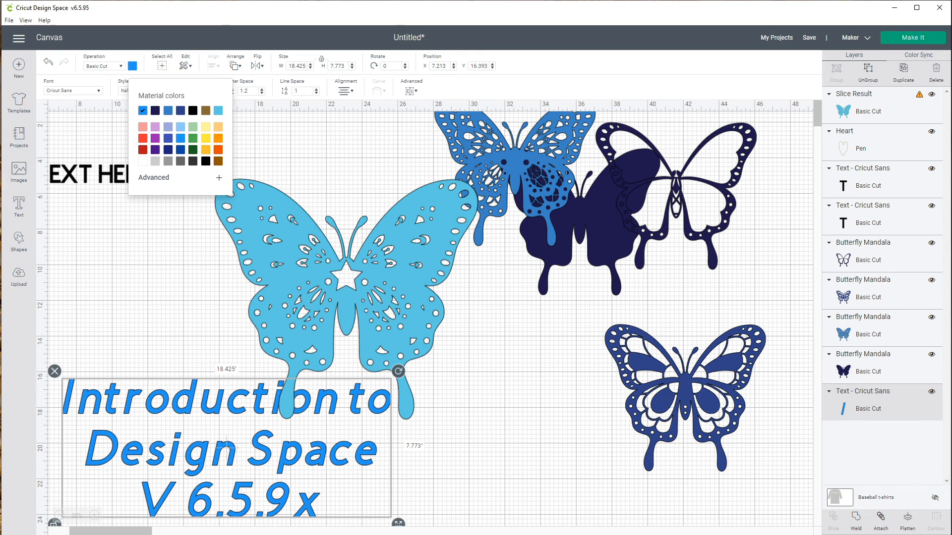
- Set the title text's operation to Print Then Cut Standard and fill it with the first pink pattern
click(103, 66)
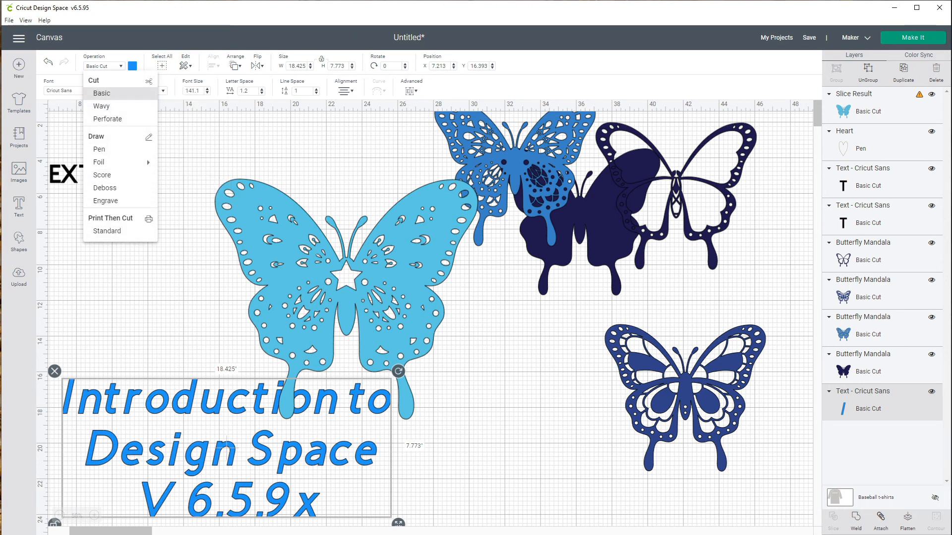
click(107, 231)
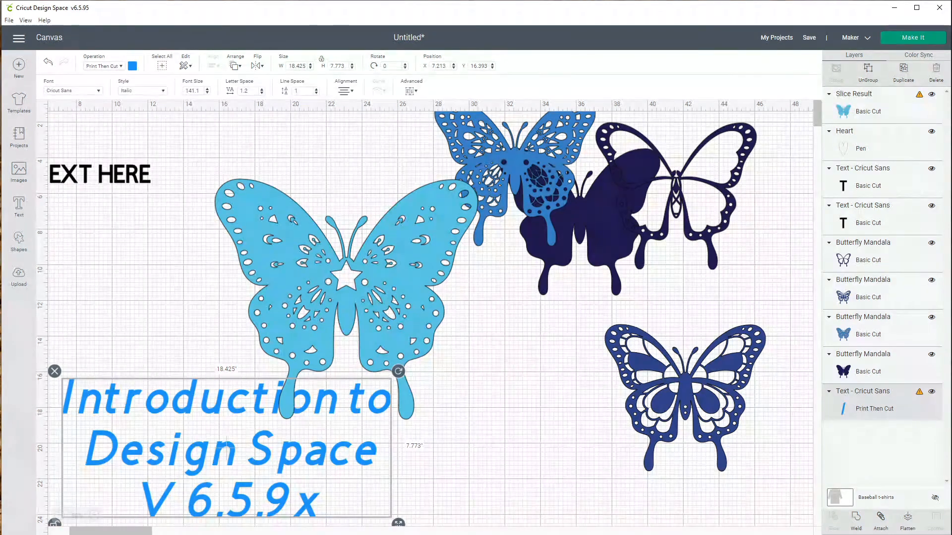
click(132, 66)
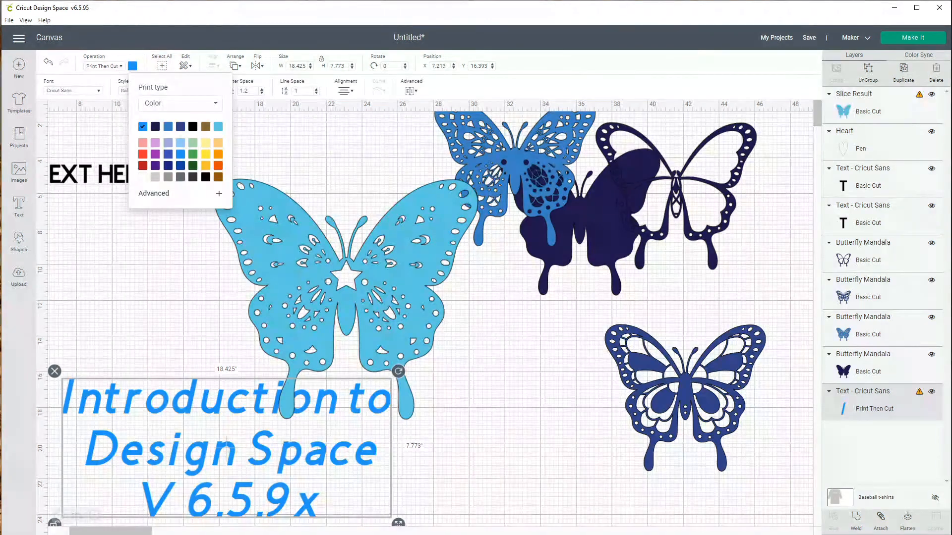
click(180, 104)
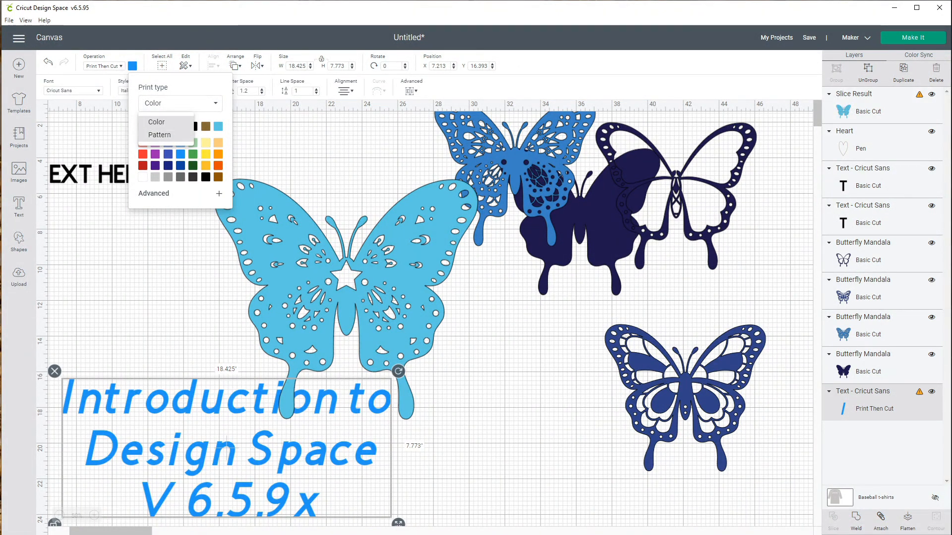
click(159, 135)
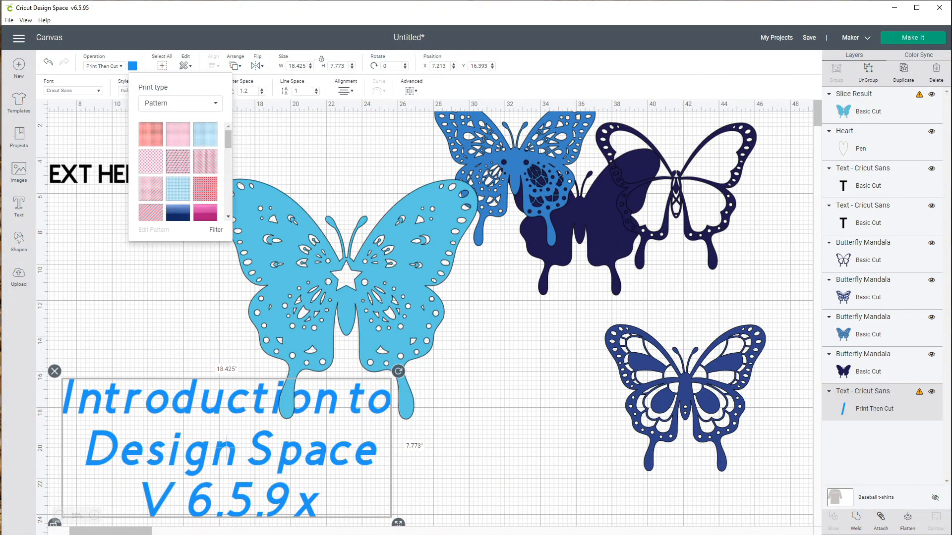
scroll(177, 171, down, 10)
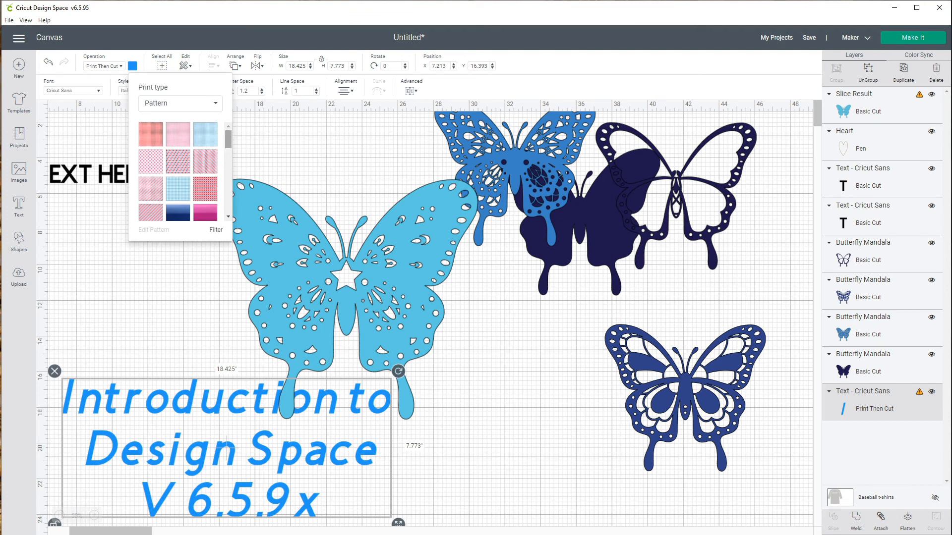
scroll(177, 171, up, 4)
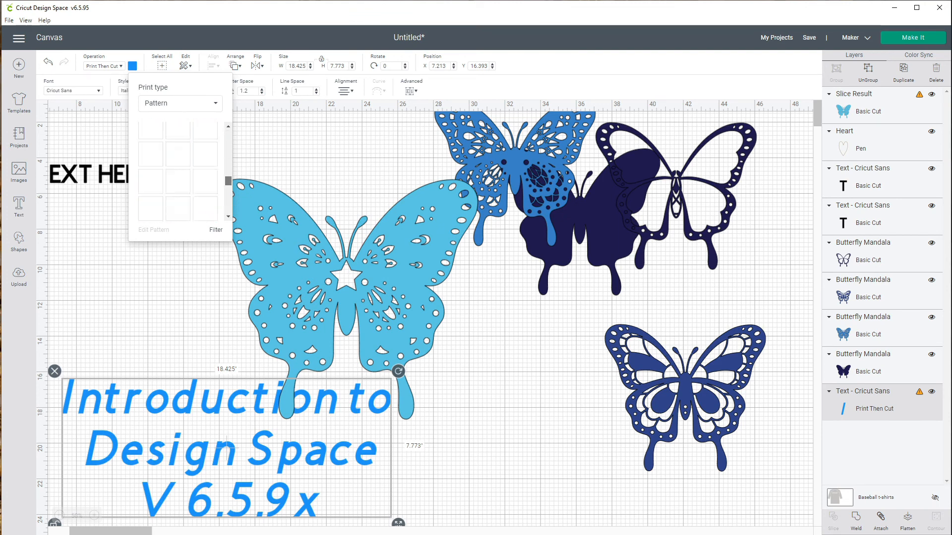
scroll(177, 171, up, 5)
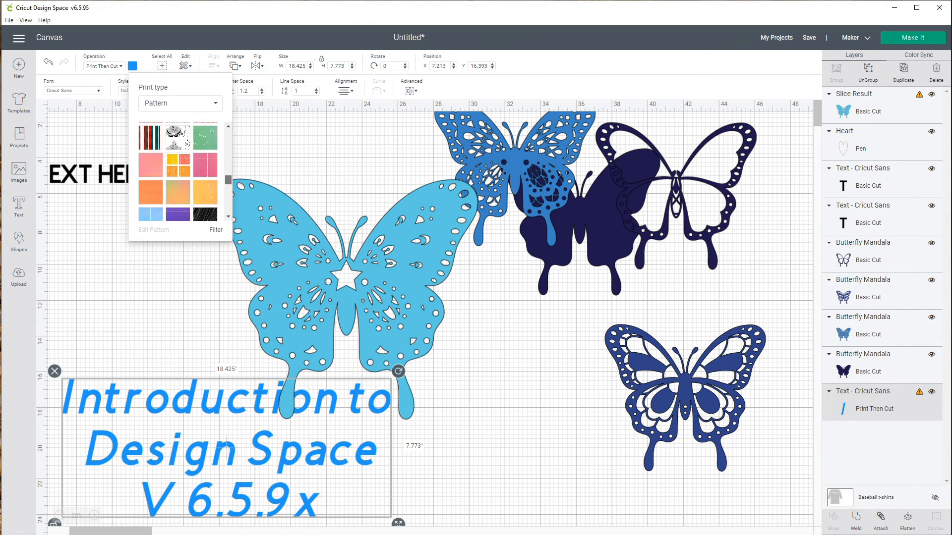
scroll(178, 171, up, 2)
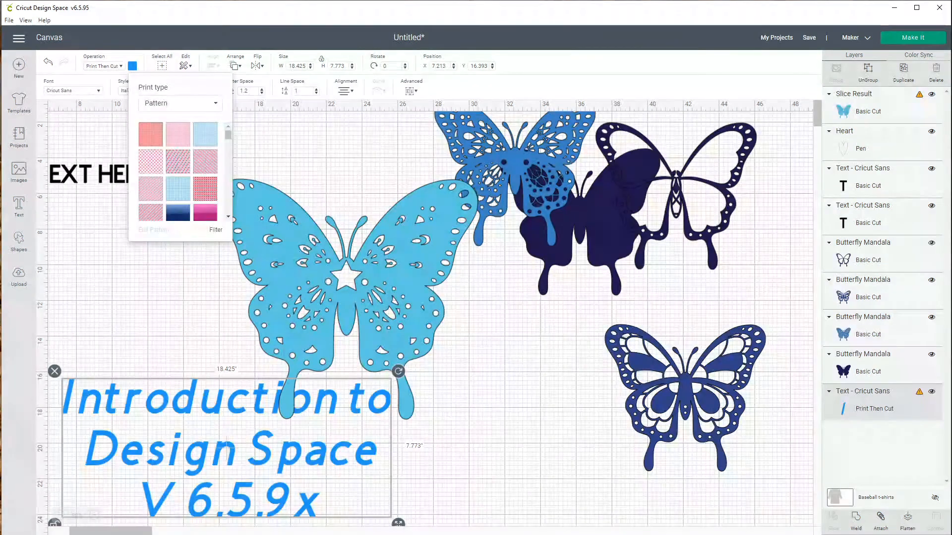
click(151, 134)
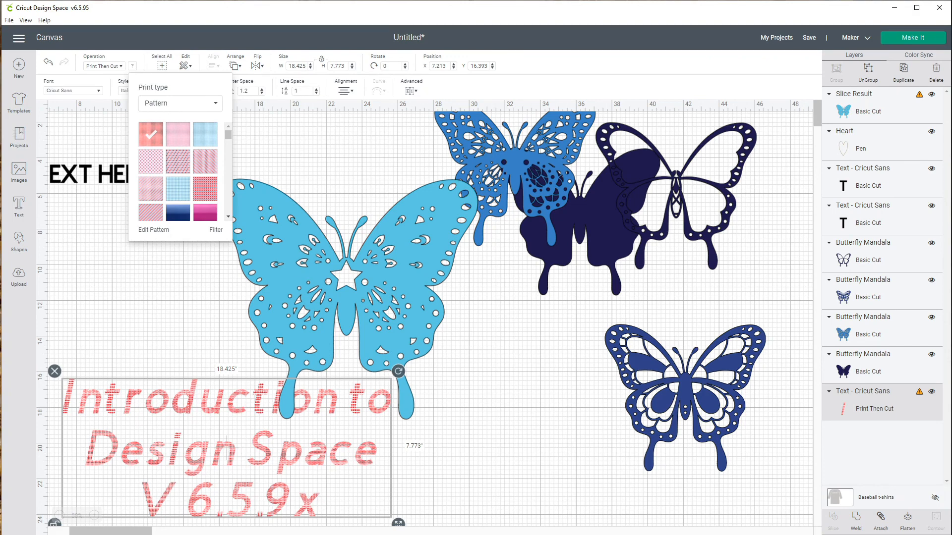
- Move the patterned title text block to about X 2.7, Y 17.7 inches
drag(226, 439, 253, 465)
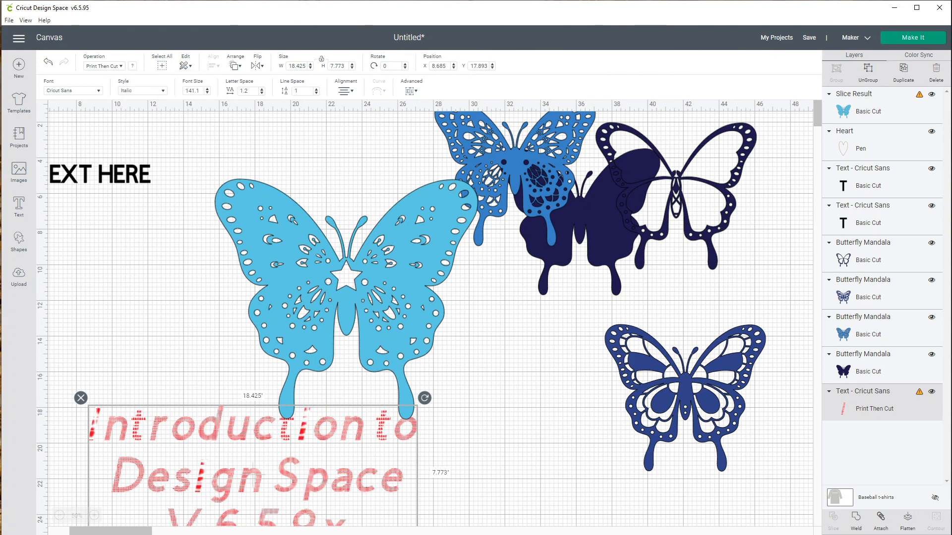
drag(253, 464, 513, 395)
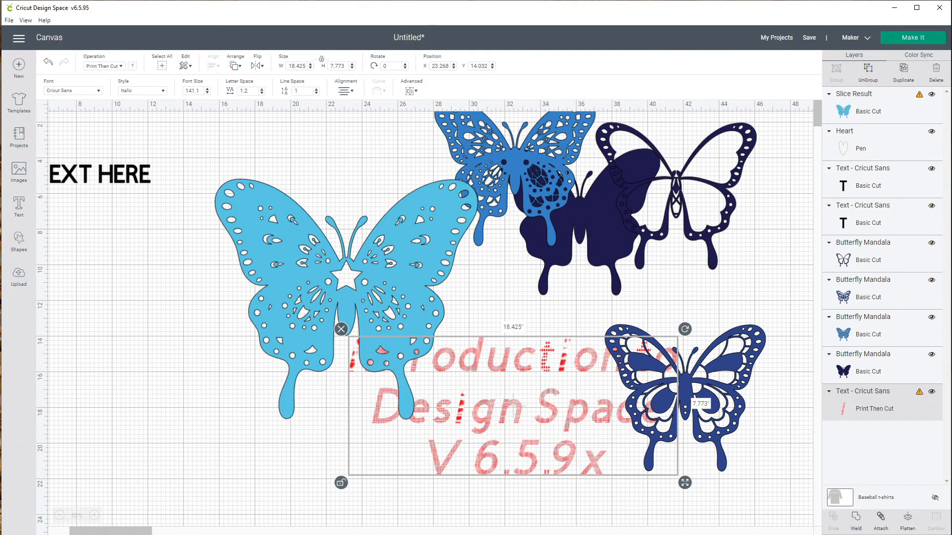
drag(513, 406, 147, 471)
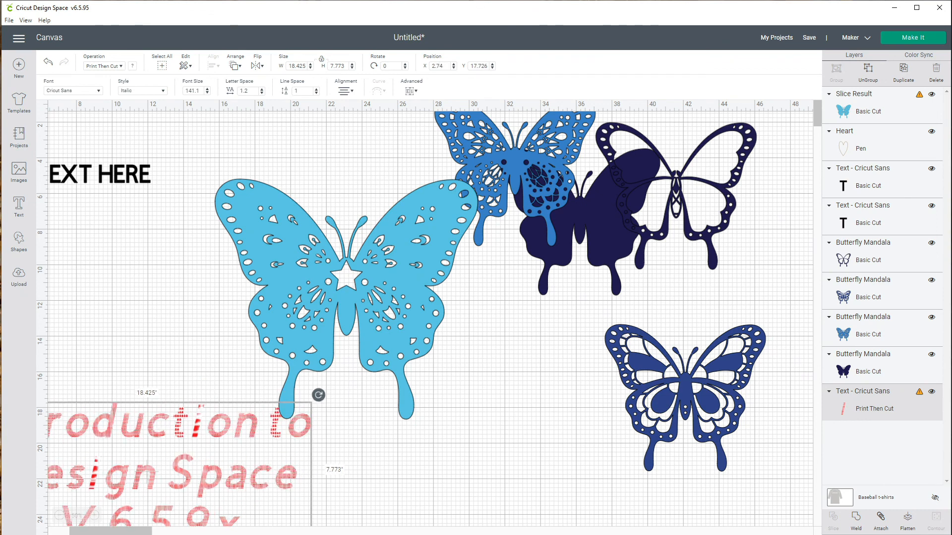
- Shift the smaller navy butterfly left and place the TEXT HERE label just beneath it
drag(685, 397, 592, 391)
drag(99, 173, 603, 480)
click(718, 431)
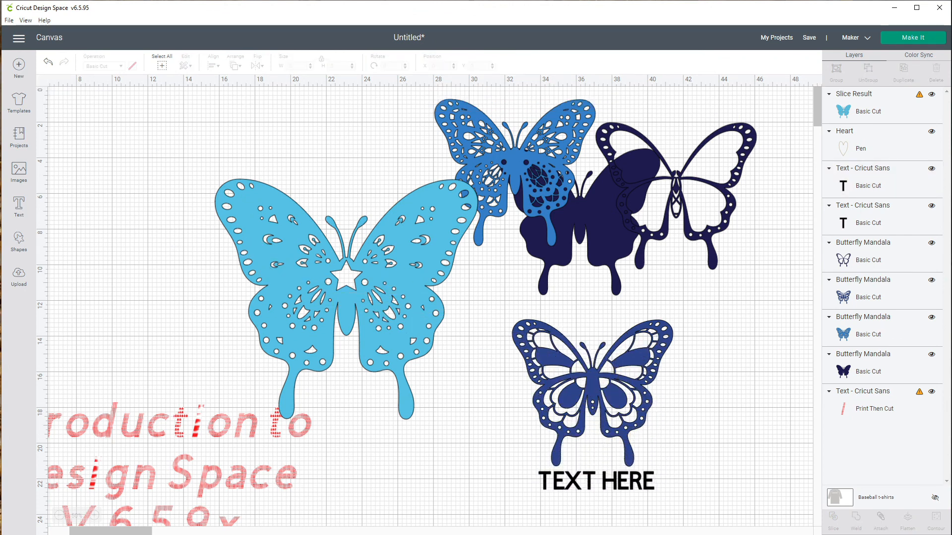
- Attach the navy butterfly and TEXT HERE label together, and move the attached group to about X 37, Y 12.9 inches
drag(491, 321, 667, 507)
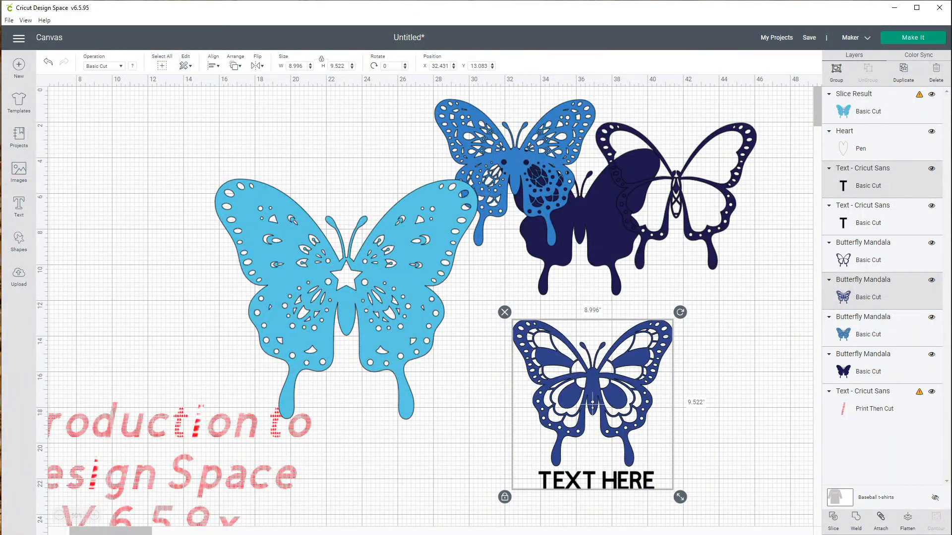
click(881, 521)
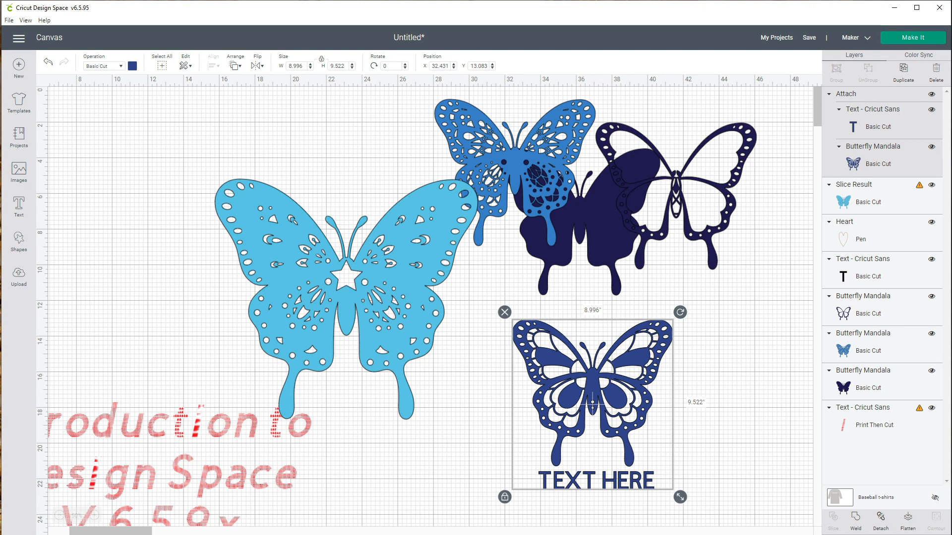
drag(592, 401, 674, 400)
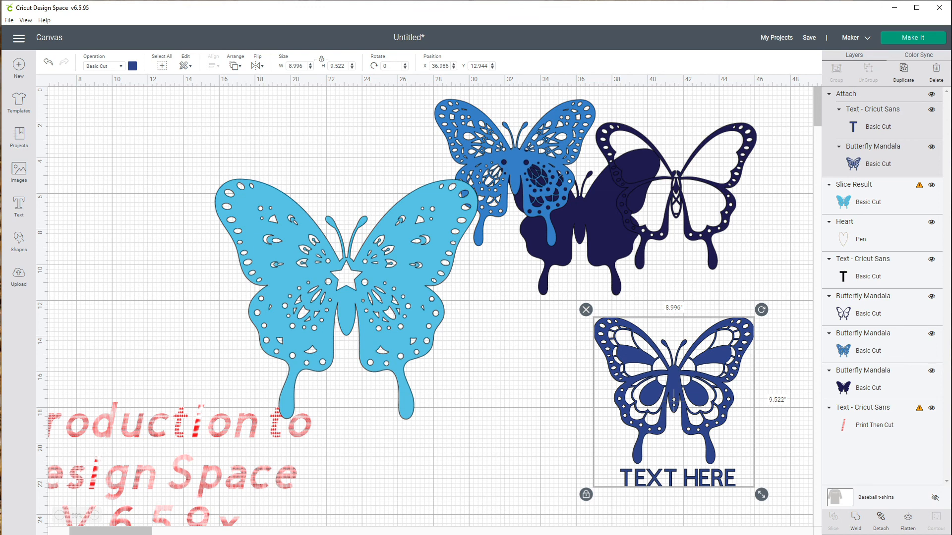
- Move the light blue sliced butterfly up and right to about X 21.6, Y 8.9 inches
drag(347, 297, 450, 366)
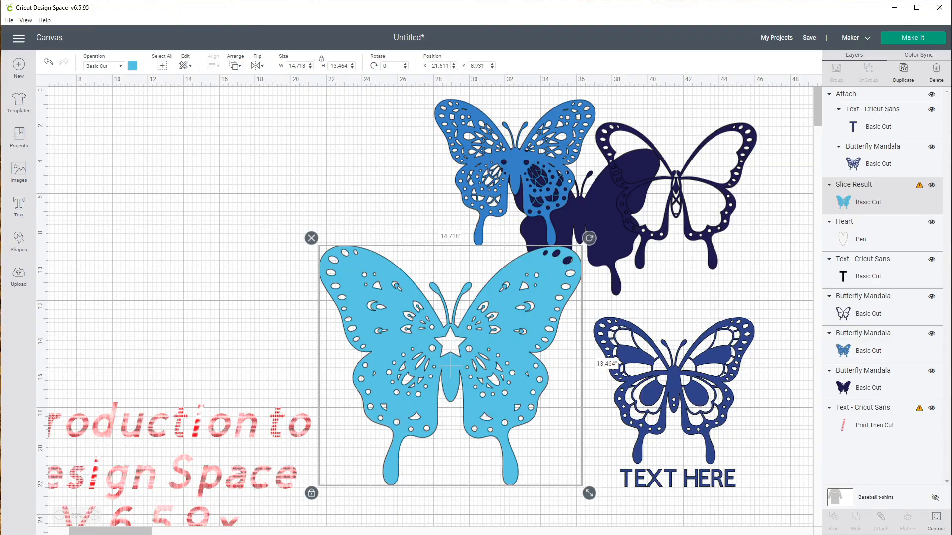